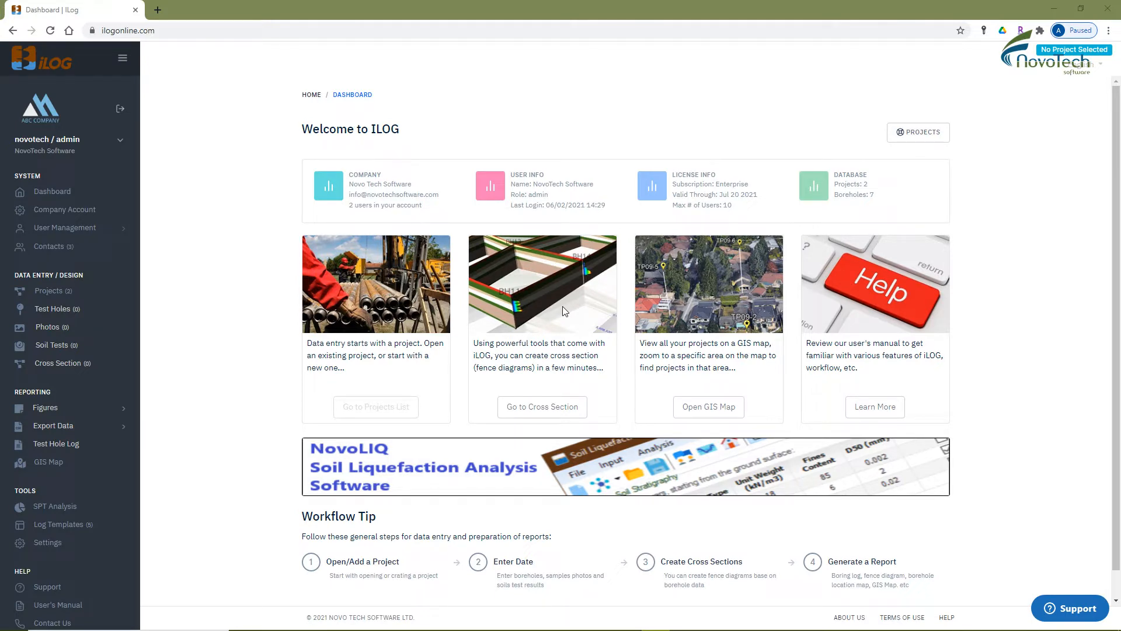
Open the Projects list showing example projects EX20-001 and EX20-002.
{"action": "left_click", "coordinate": [47, 292]}
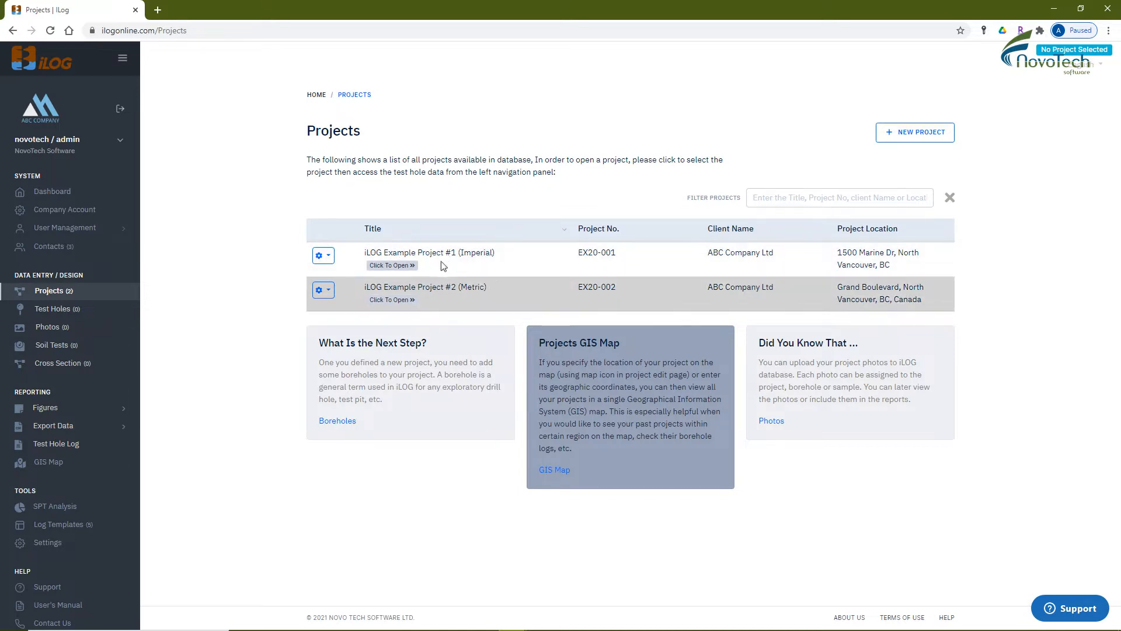
Make iLOG Example Project #1 (Imperial) the active project and view its test holes.
{"action": "left_click", "coordinate": [410, 266]}
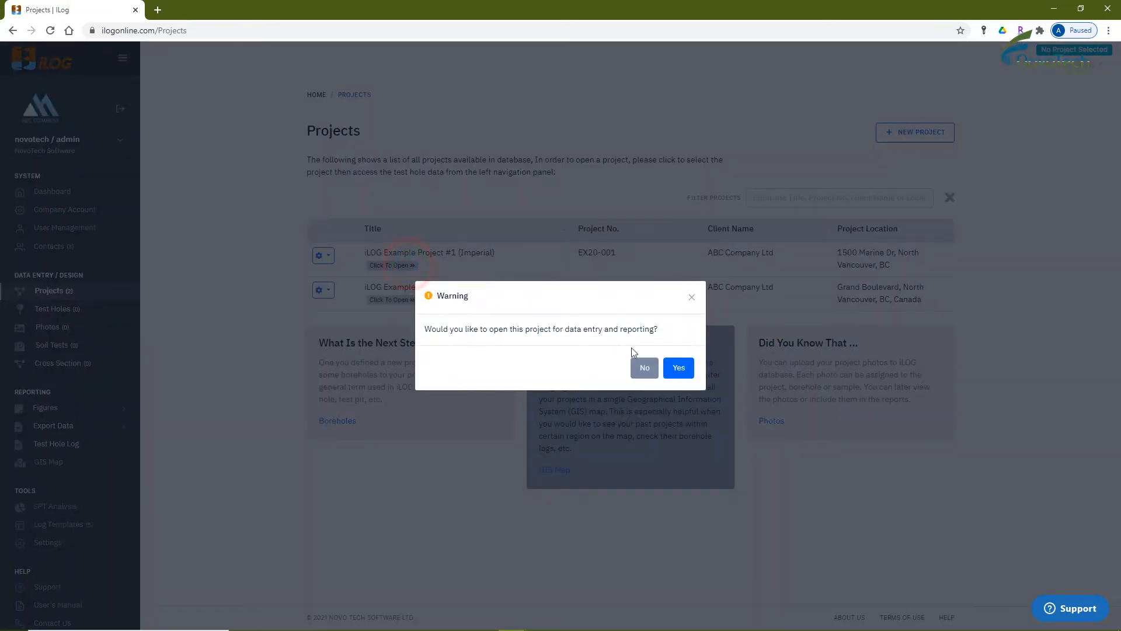
{"action": "left_click", "coordinate": [678, 368]}
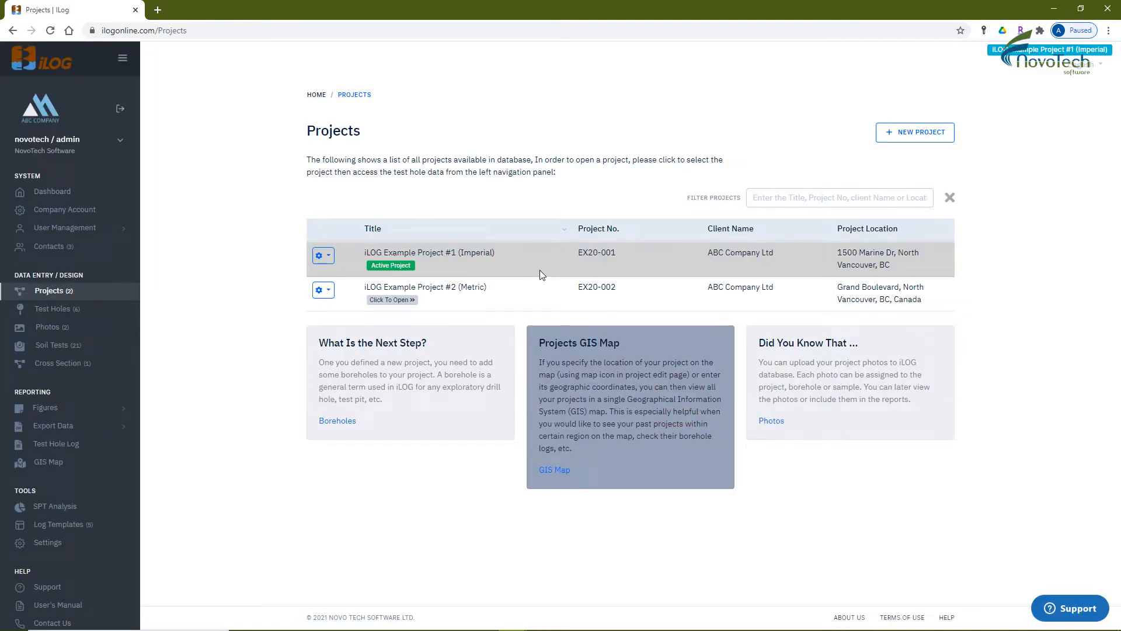
{"action": "left_click", "coordinate": [56, 310]}
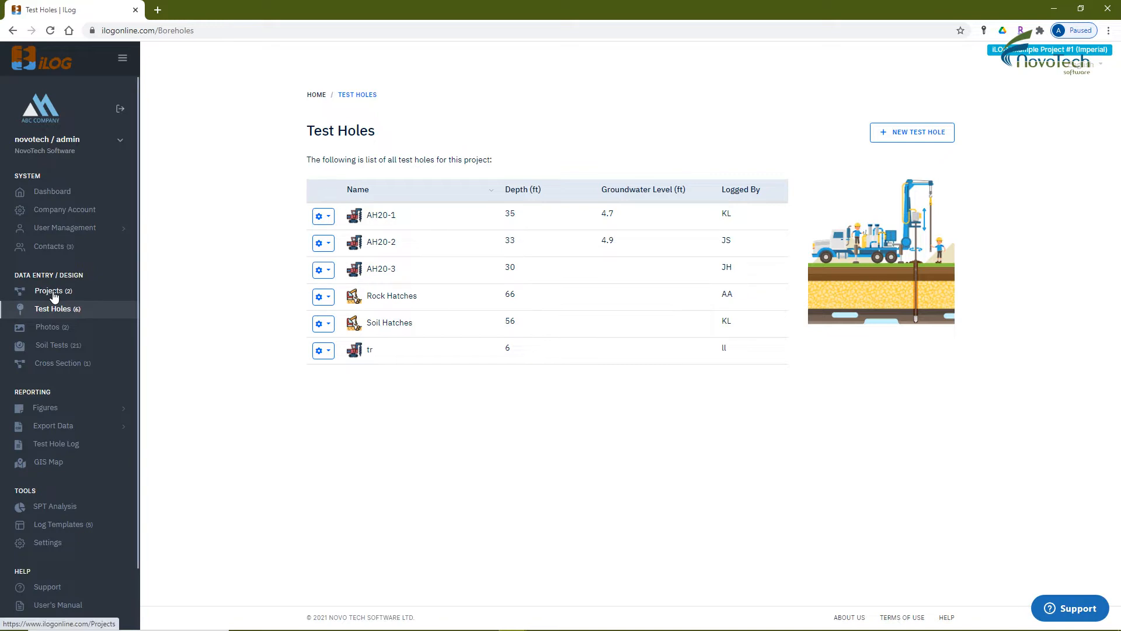
Return to the Projects list and start a new project.
{"action": "left_click", "coordinate": [53, 291]}
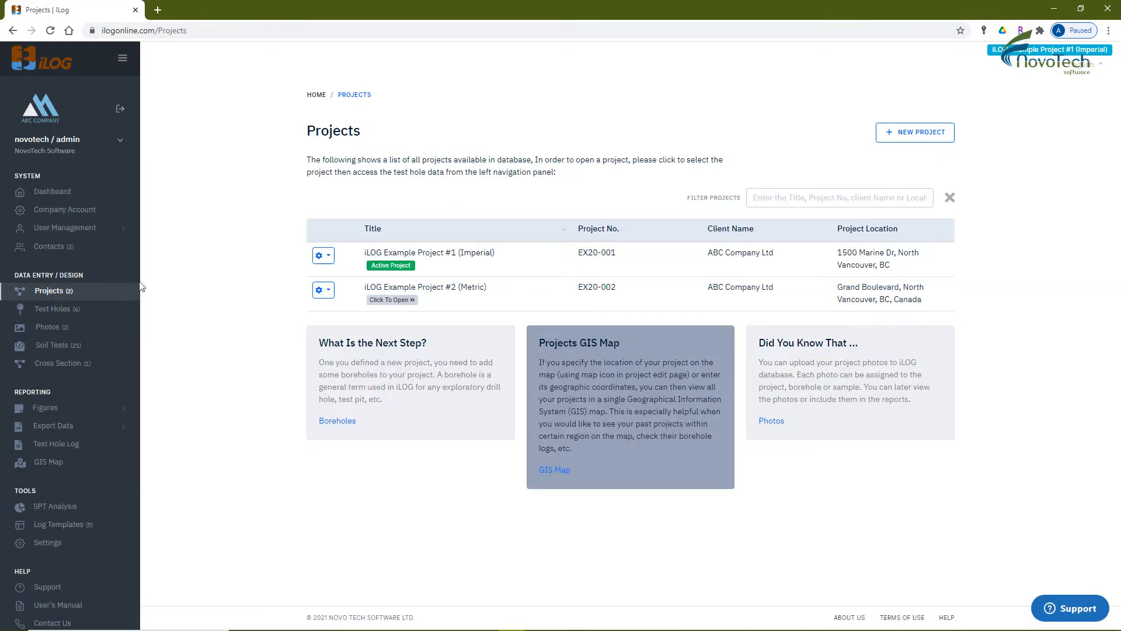
{"action": "left_click", "coordinate": [847, 199]}
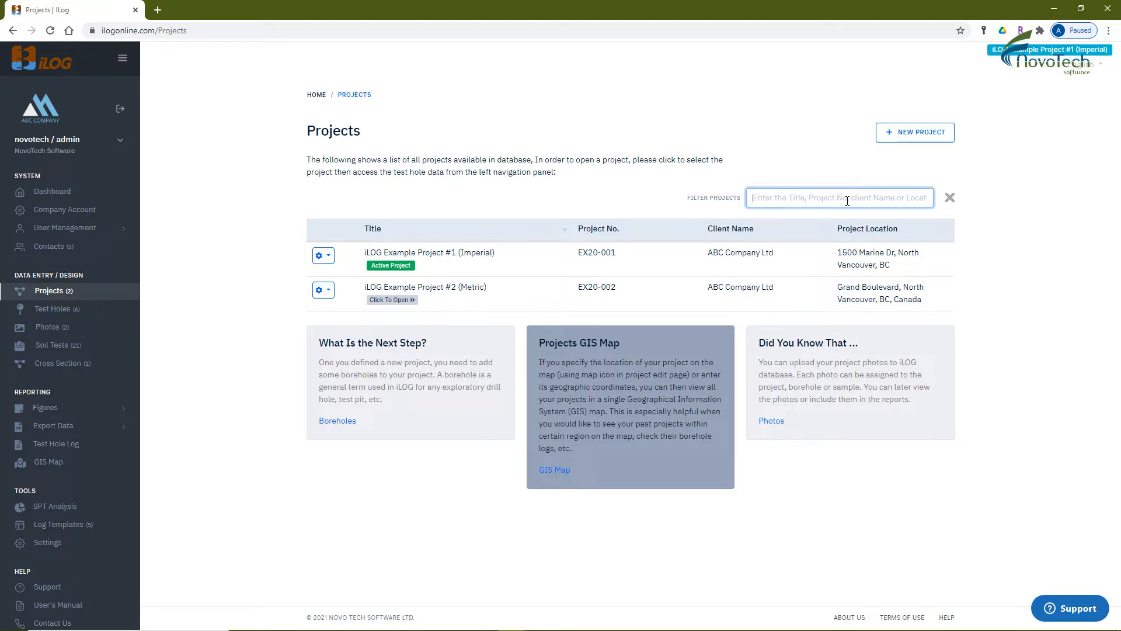
{"action": "left_click", "coordinate": [916, 133]}
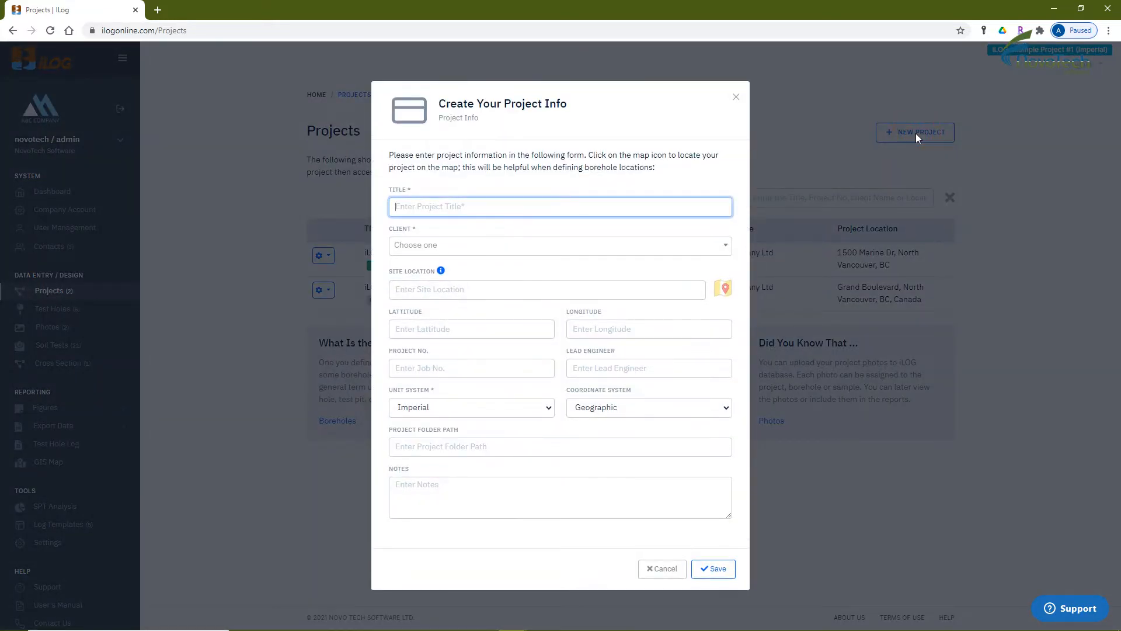
Title the project 'Project #1: Proposed Development at Burnaby, BC' with client ABC Client Company Ltd.
{"action": "type", "text": "Project #1: Proposed Development "}
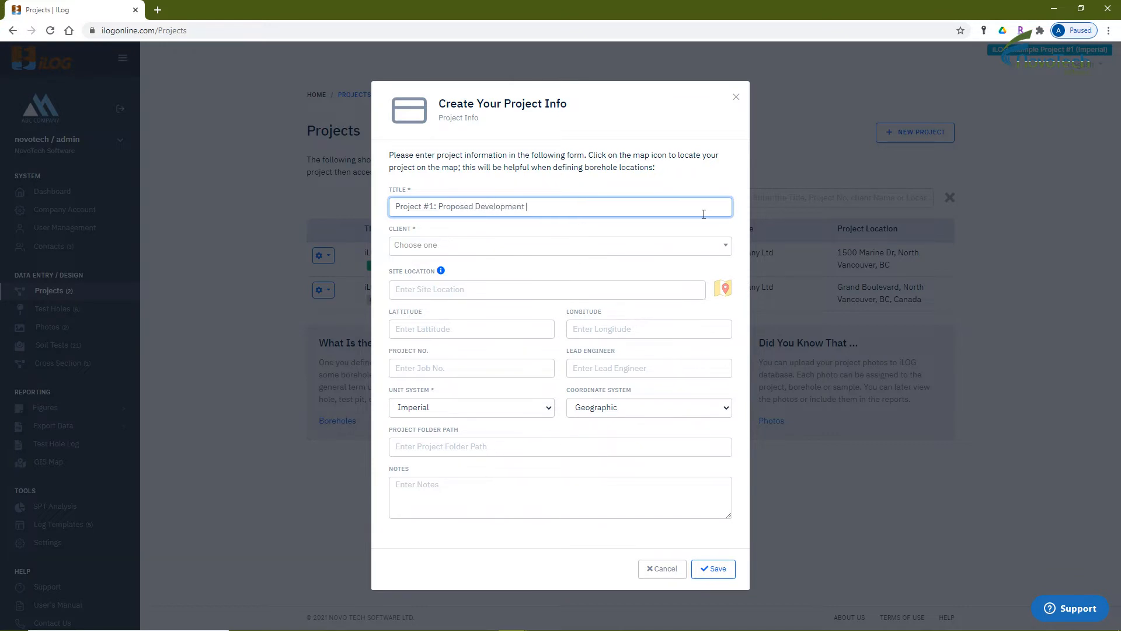
{"action": "type", "text": "at Burnaby, BC"}
{"action": "left_click", "coordinate": [620, 248]}
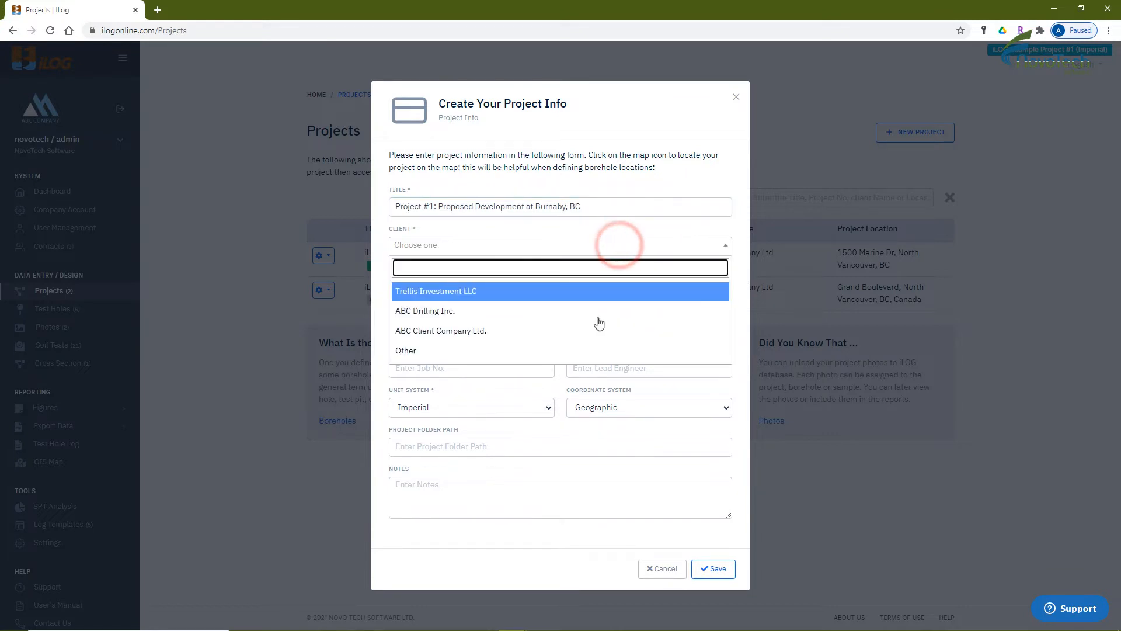
{"action": "key", "text": "Down"}
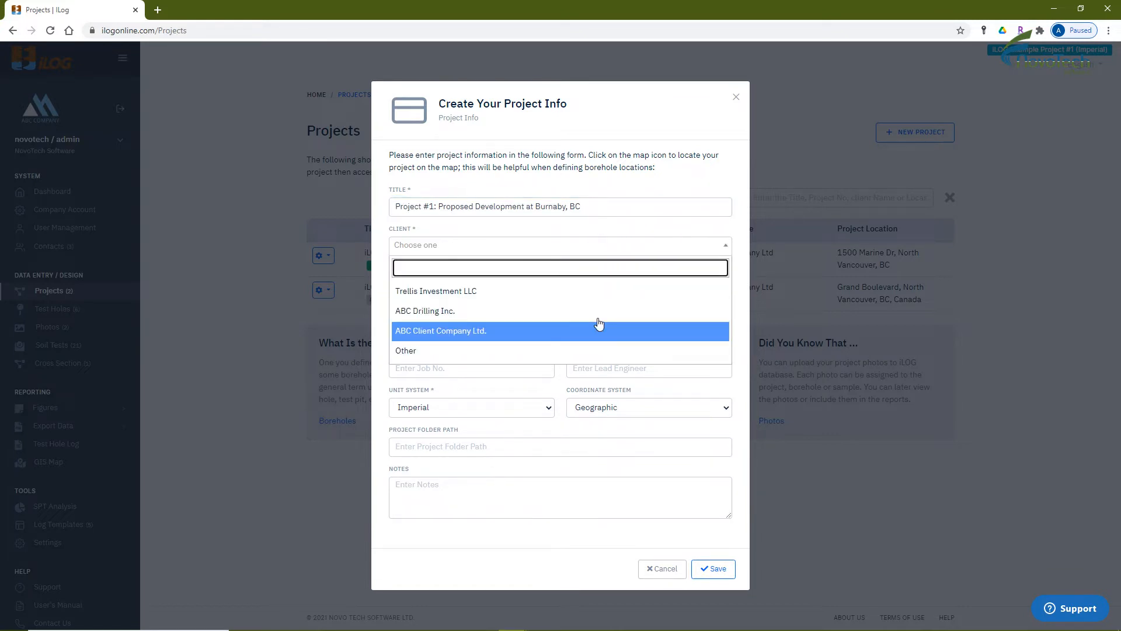
{"action": "left_click", "coordinate": [589, 331]}
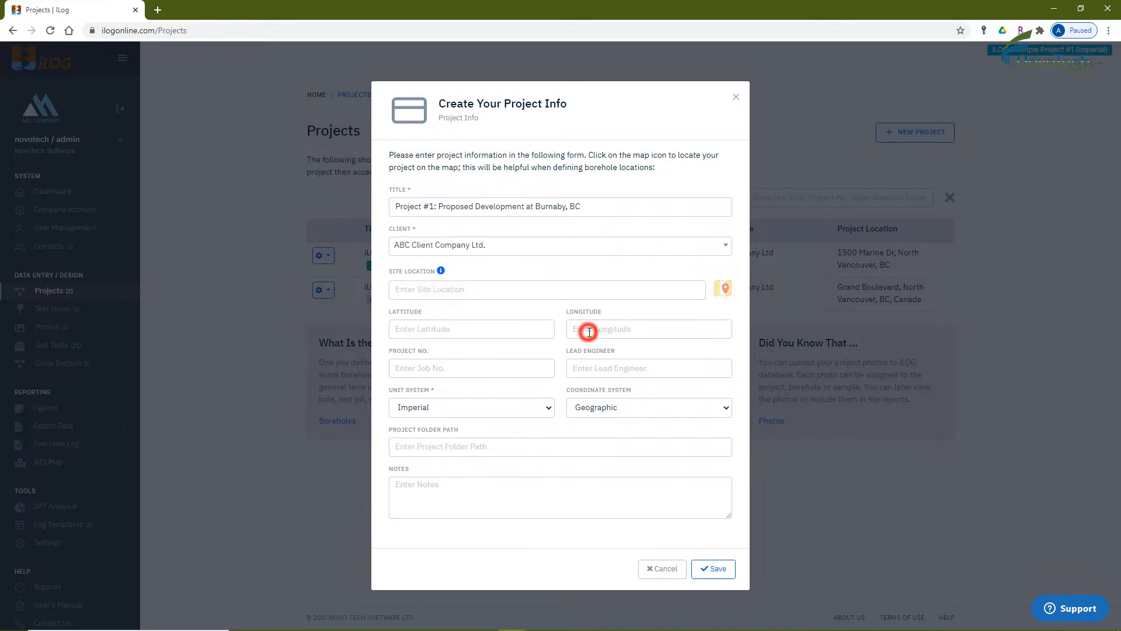
Enter the site location 'Marine Dr, Burnaby, BC'.
{"action": "left_click", "coordinate": [533, 288]}
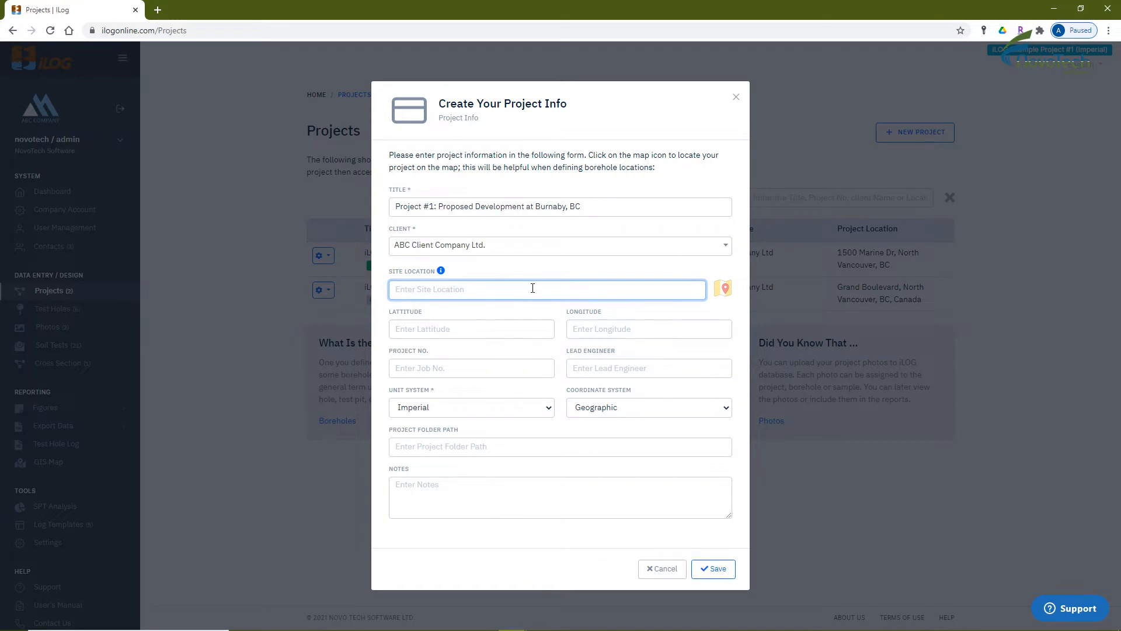
{"action": "type", "text": "Marine Dr, Va"}
{"action": "key", "text": "BackSpace"}
{"action": "key", "text": "BackSpace"}
{"action": "type", "text": "Burnaby, BC"}
Move the project marker onto the Burnaby sports field on the satellite map.
{"action": "left_click", "coordinate": [726, 287]}
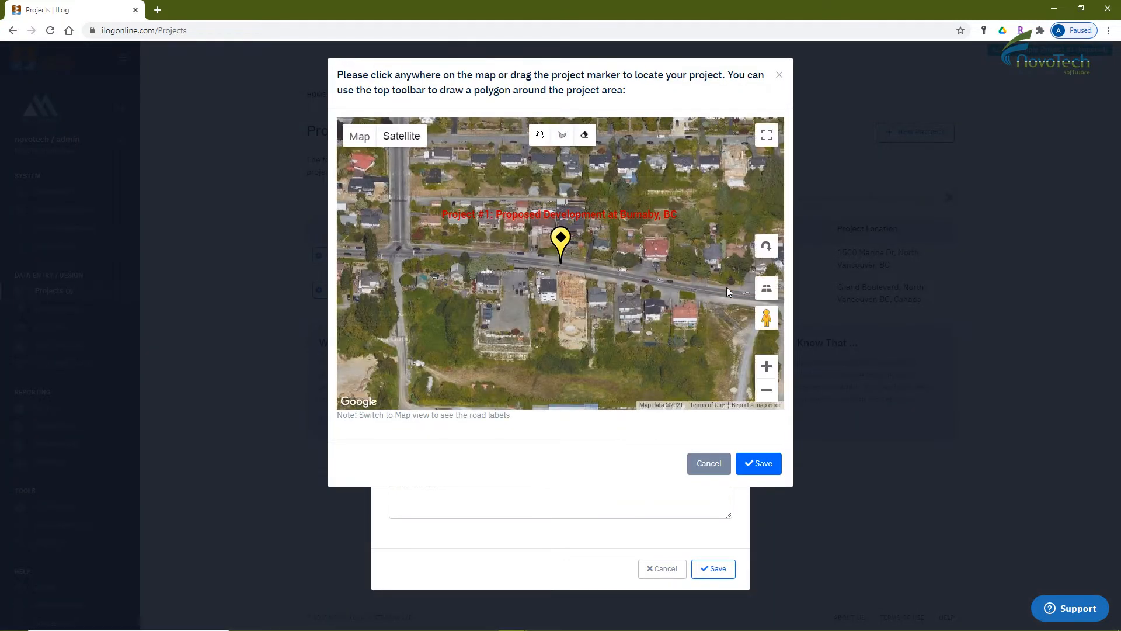
{"action": "left_click_drag", "start_coordinate": [517, 268], "coordinate": [648, 304]}
{"action": "scroll", "coordinate": [612, 290], "scroll_direction": "down", "scroll_amount": 2}
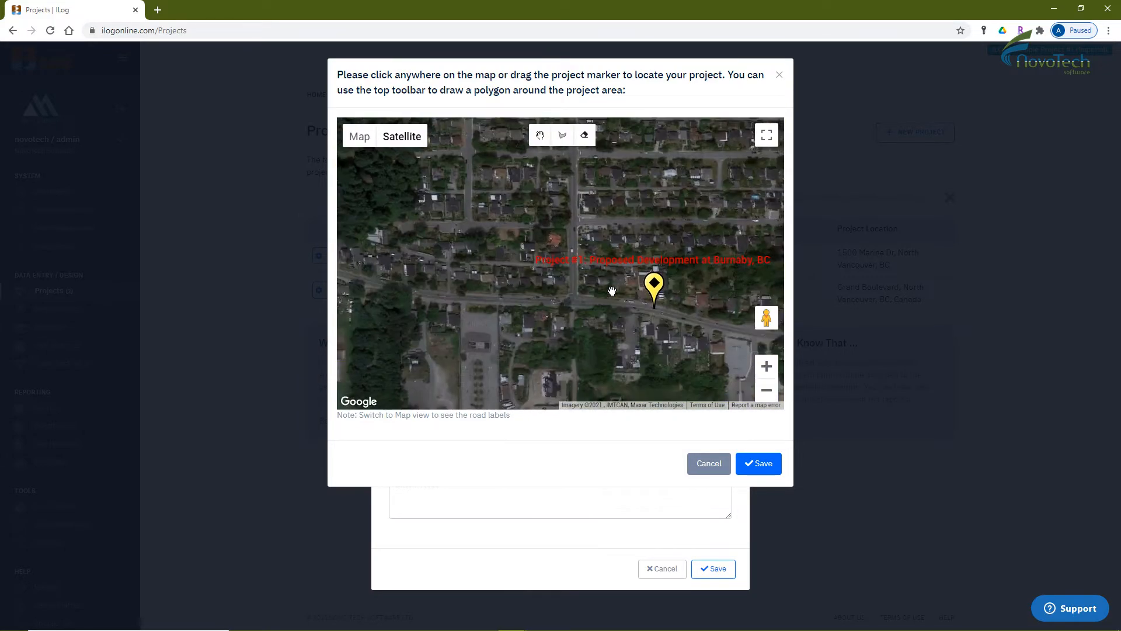
{"action": "scroll", "coordinate": [611, 290], "scroll_direction": "down", "scroll_amount": 2}
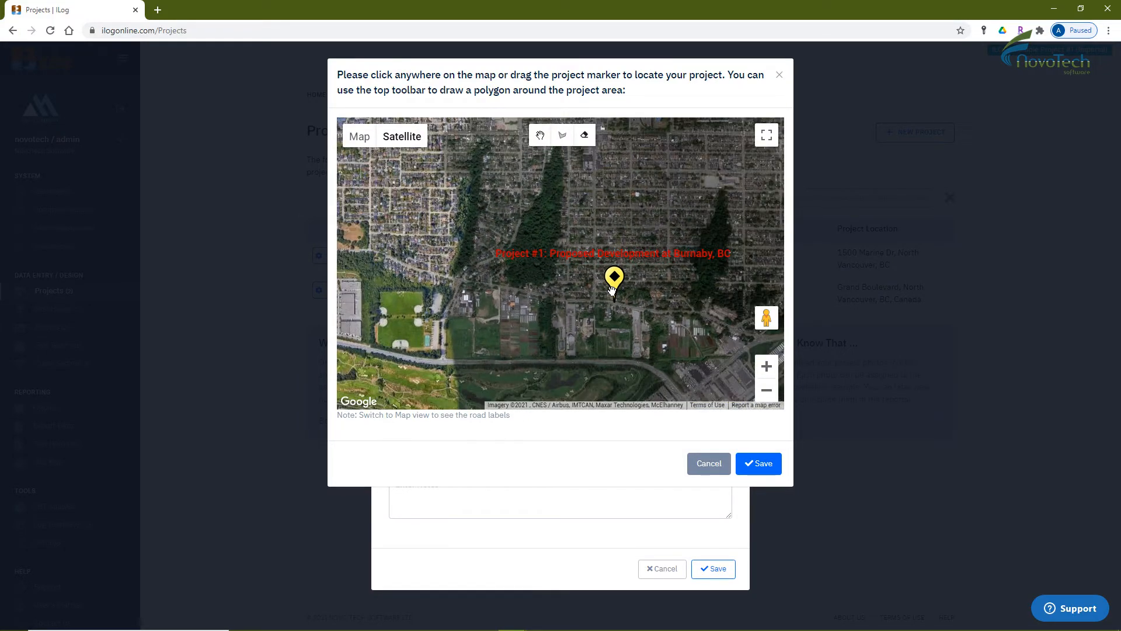
{"action": "left_click_drag", "start_coordinate": [581, 313], "coordinate": [670, 329]}
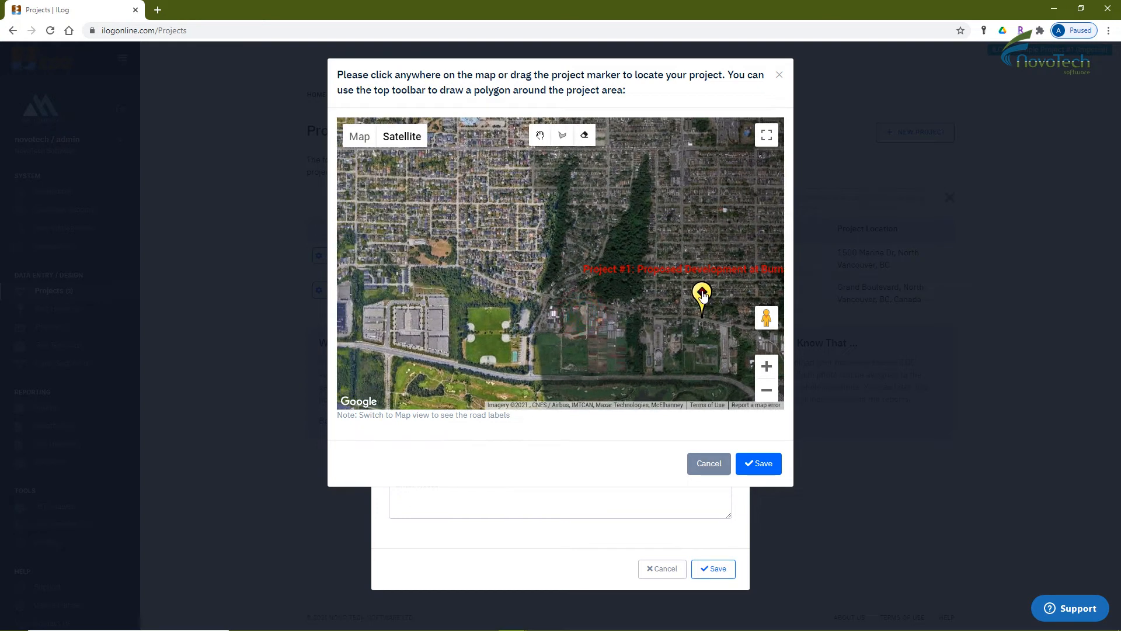
{"action": "left_click_drag", "start_coordinate": [702, 290], "coordinate": [489, 290]}
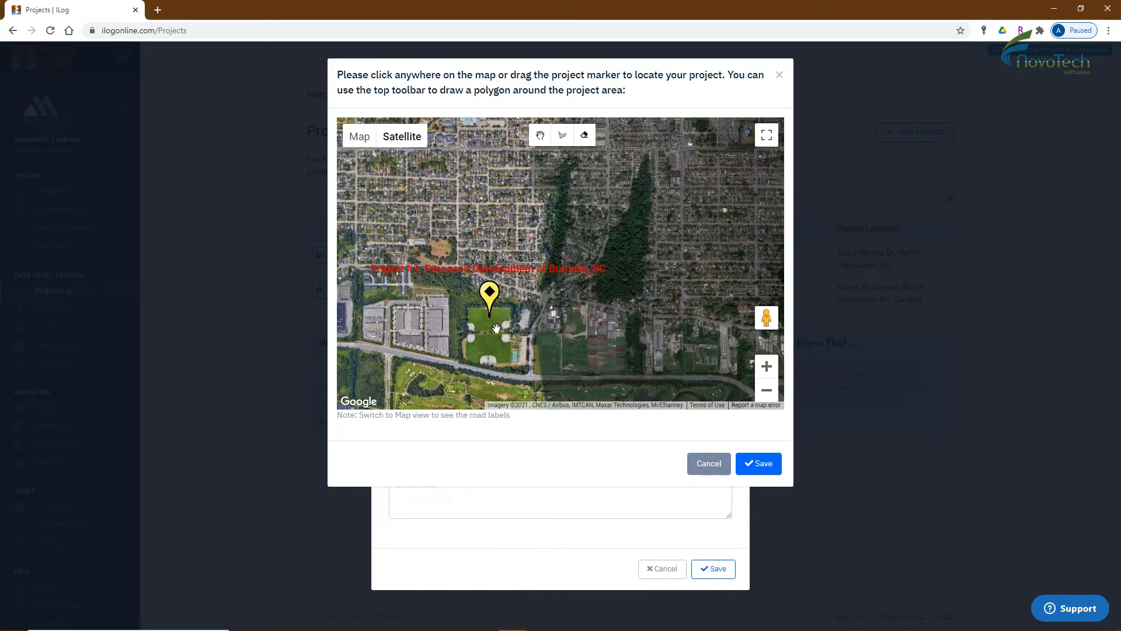
{"action": "scroll", "coordinate": [504, 325], "scroll_direction": "up", "scroll_amount": 2}
{"action": "left_click_drag", "start_coordinate": [482, 312], "coordinate": [571, 304]}
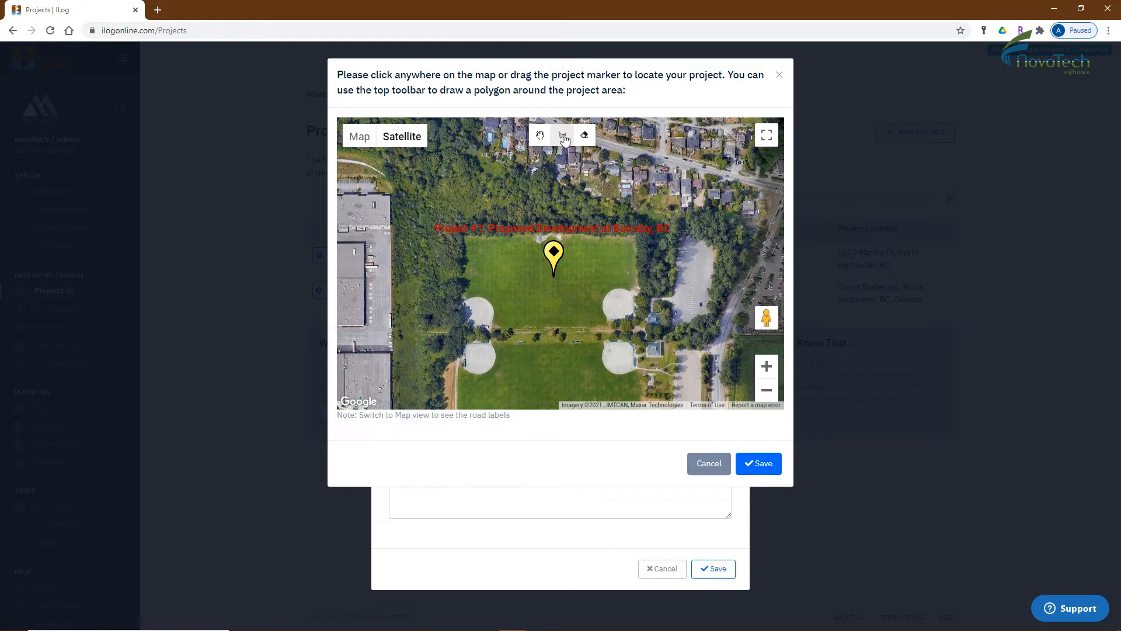
Outline the sports field as a four-corner polygon project area and save the location.
{"action": "left_click", "coordinate": [562, 135]}
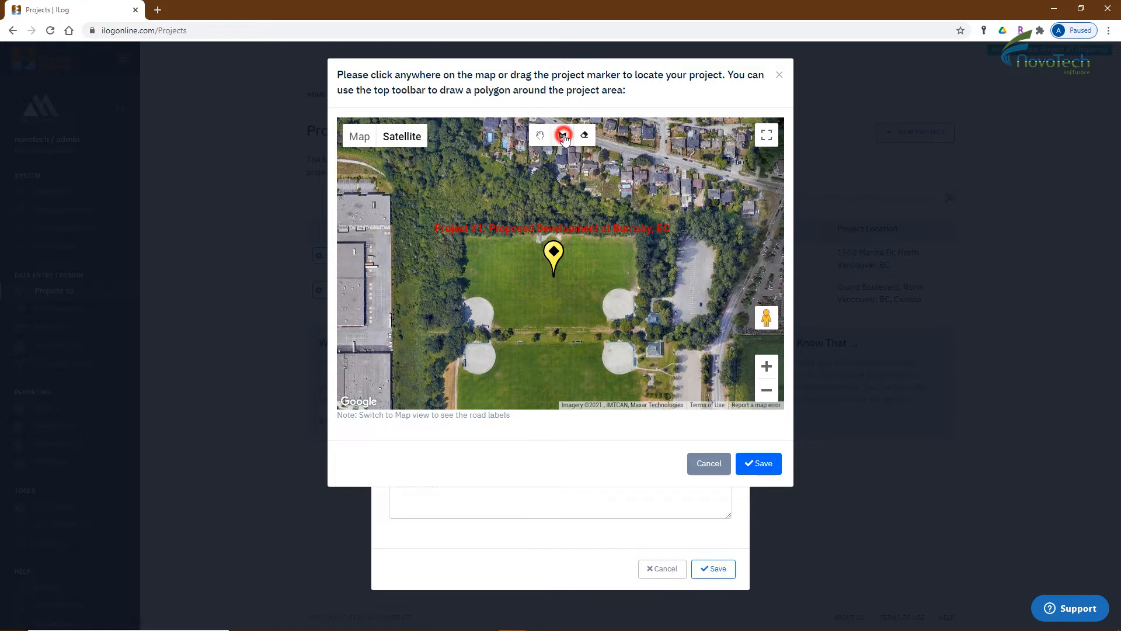
{"action": "left_click", "coordinate": [471, 159]}
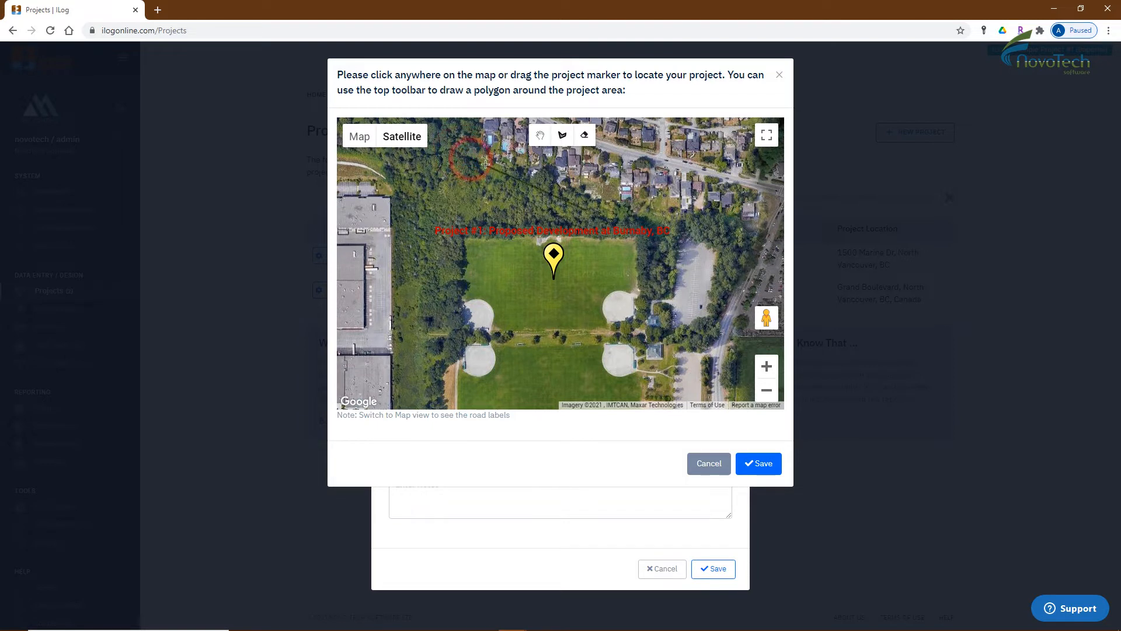
{"action": "left_click", "coordinate": [654, 222]}
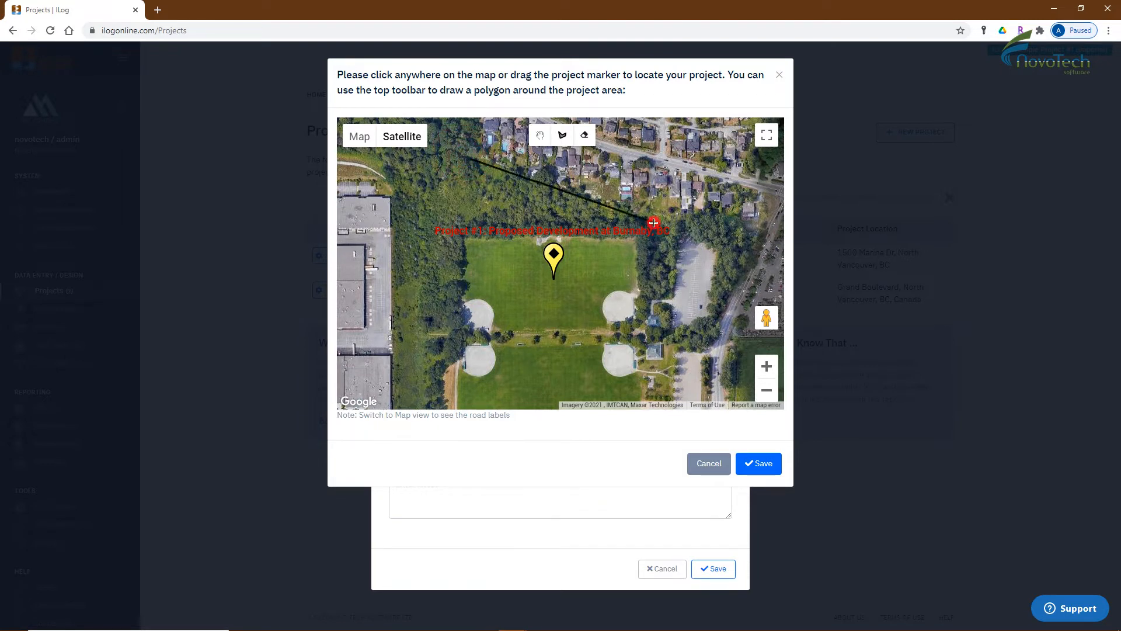
{"action": "left_click", "coordinate": [655, 334]}
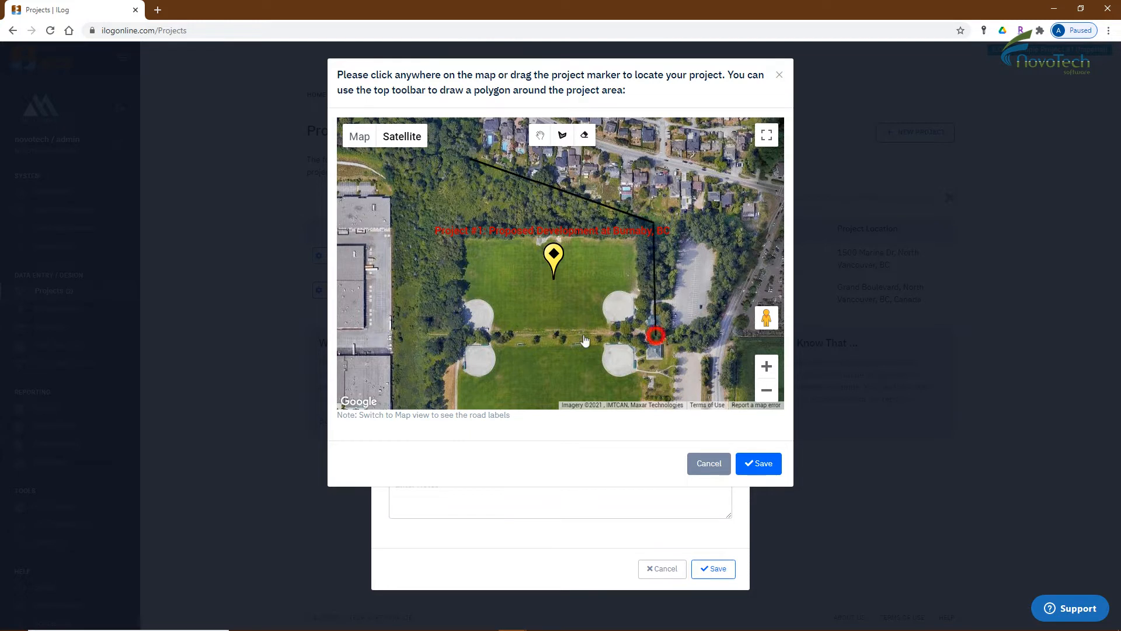
{"action": "left_click", "coordinate": [458, 334]}
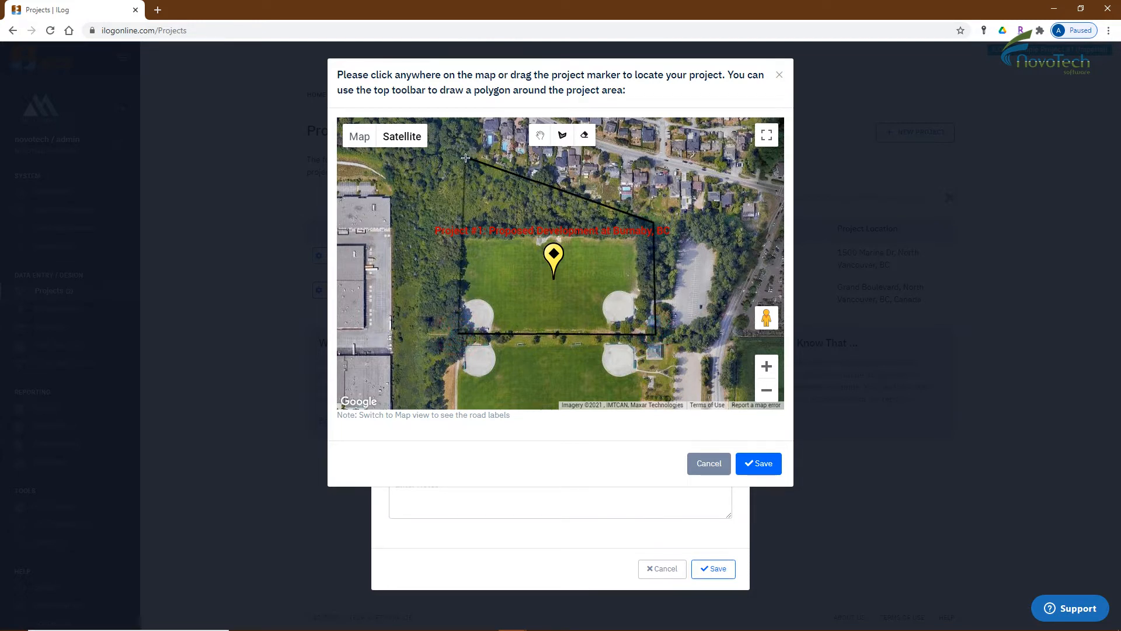
{"action": "left_click", "coordinate": [466, 158]}
{"action": "left_click", "coordinate": [467, 160]}
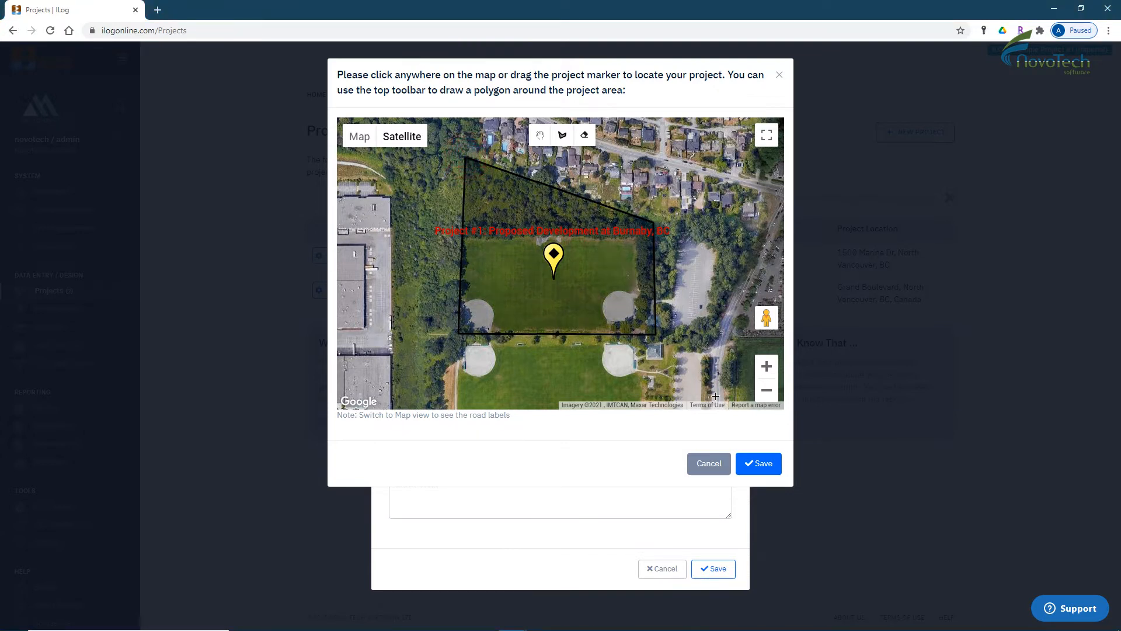
{"action": "left_click", "coordinate": [761, 466]}
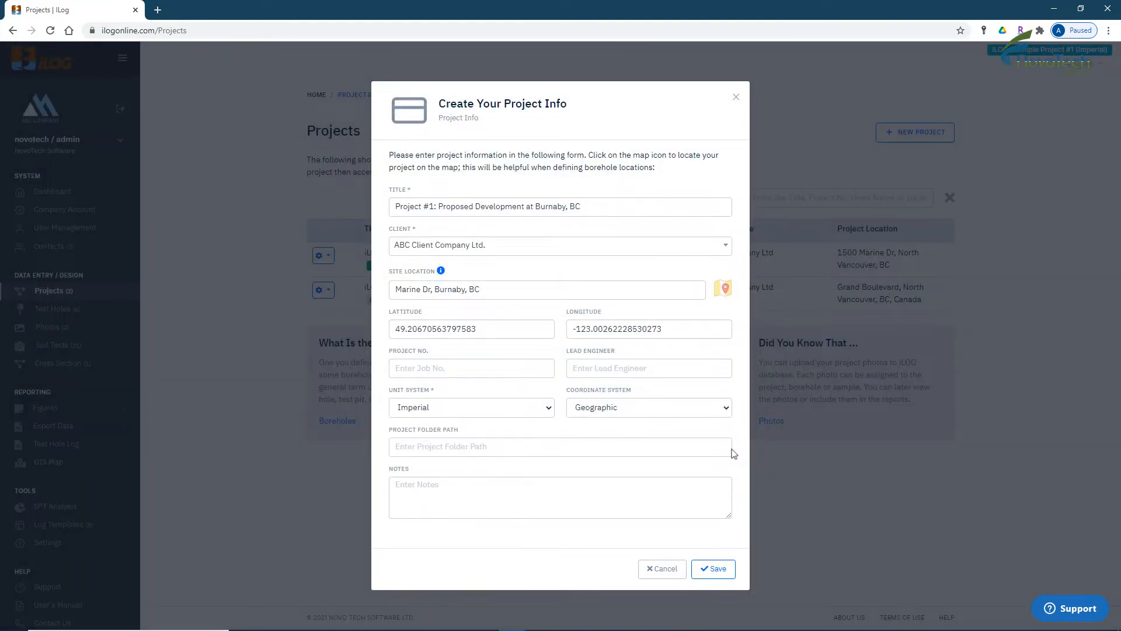
Enter project number 121-0061 and the lead engineer's name.
{"action": "left_click_drag", "start_coordinate": [496, 325], "coordinate": [395, 322]}
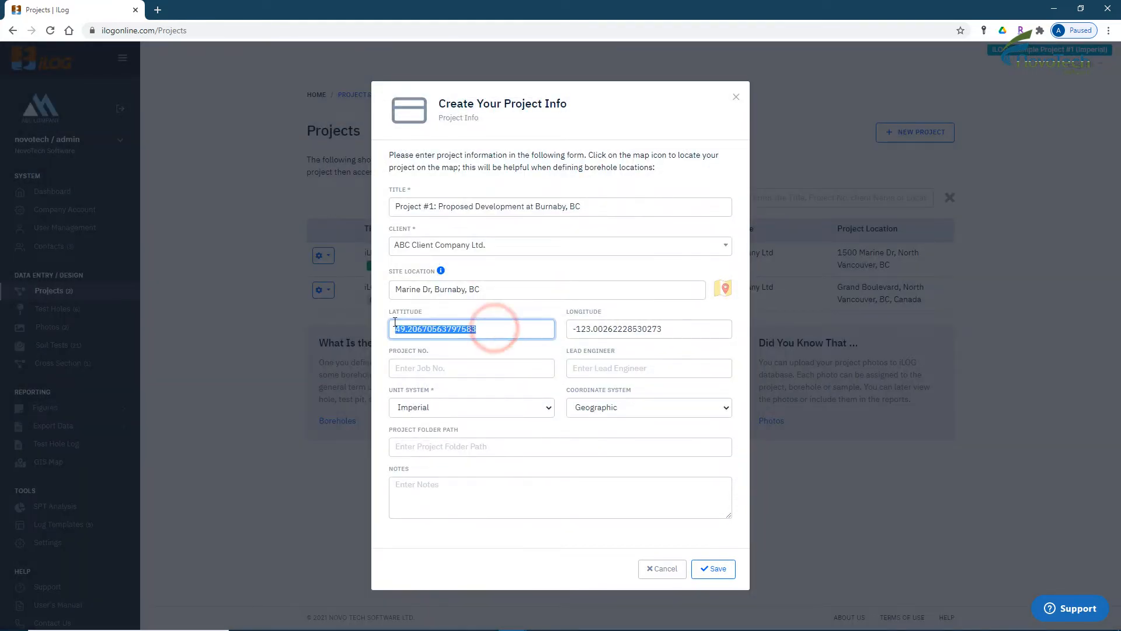
{"action": "left_click_drag", "start_coordinate": [670, 328], "coordinate": [562, 335]}
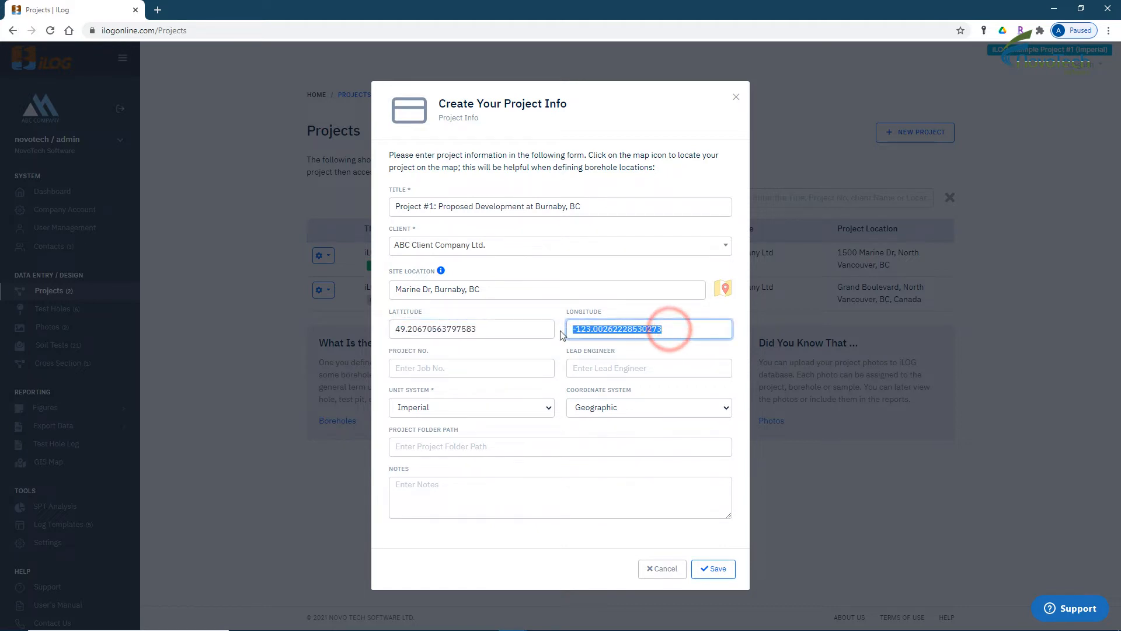
{"action": "left_click", "coordinate": [524, 354]}
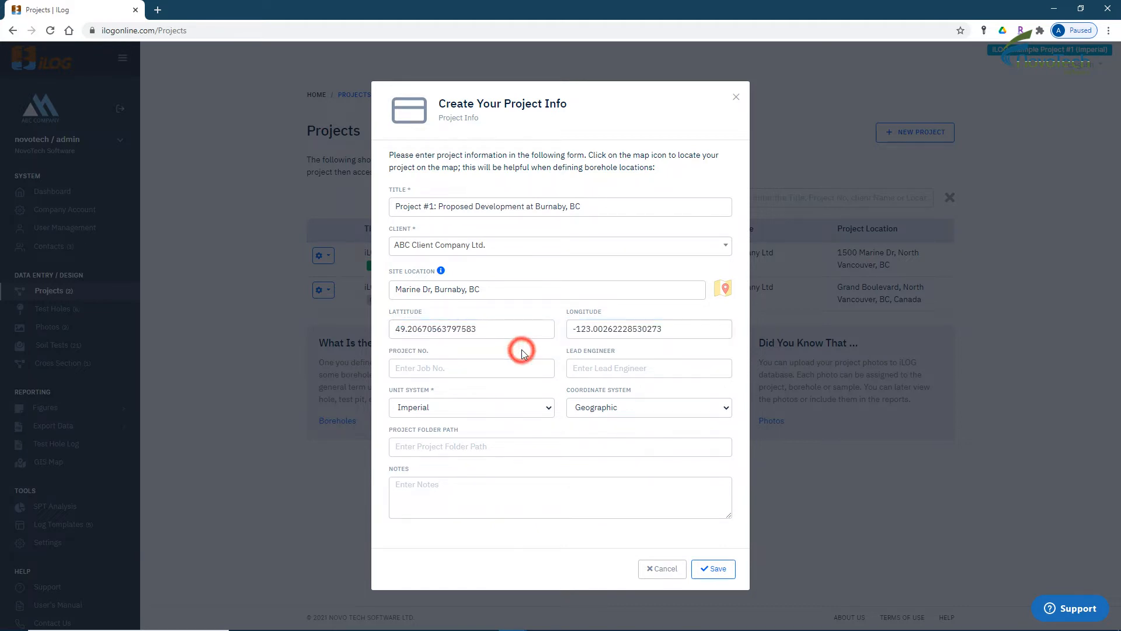
{"action": "left_click", "coordinate": [495, 369]}
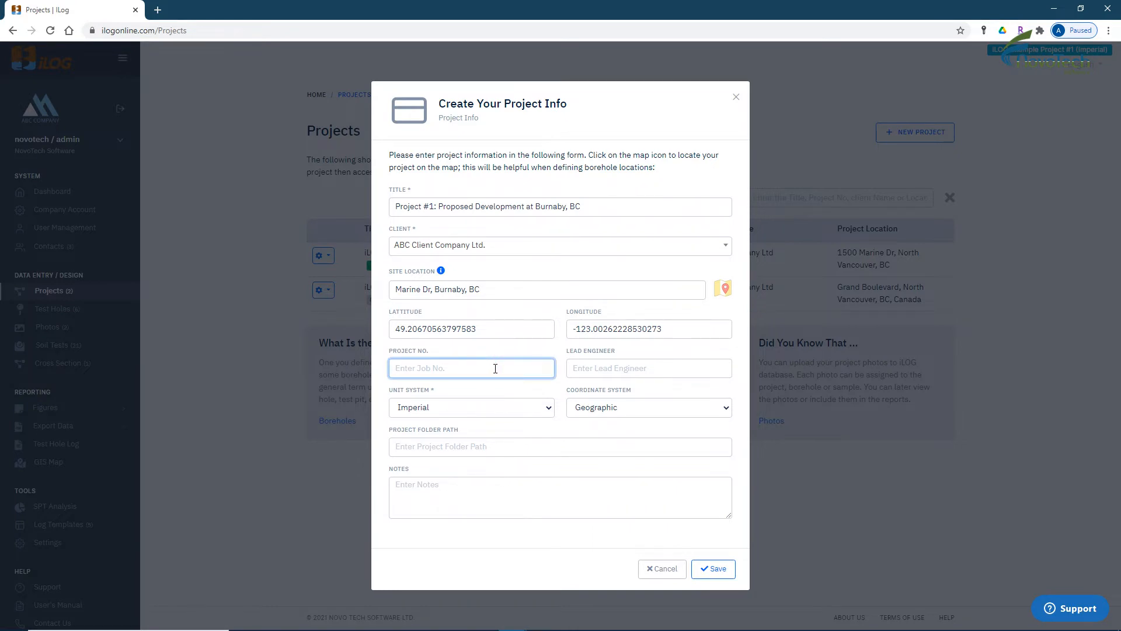
{"action": "type", "text": "121-0061"}
{"action": "left_click", "coordinate": [585, 368]}
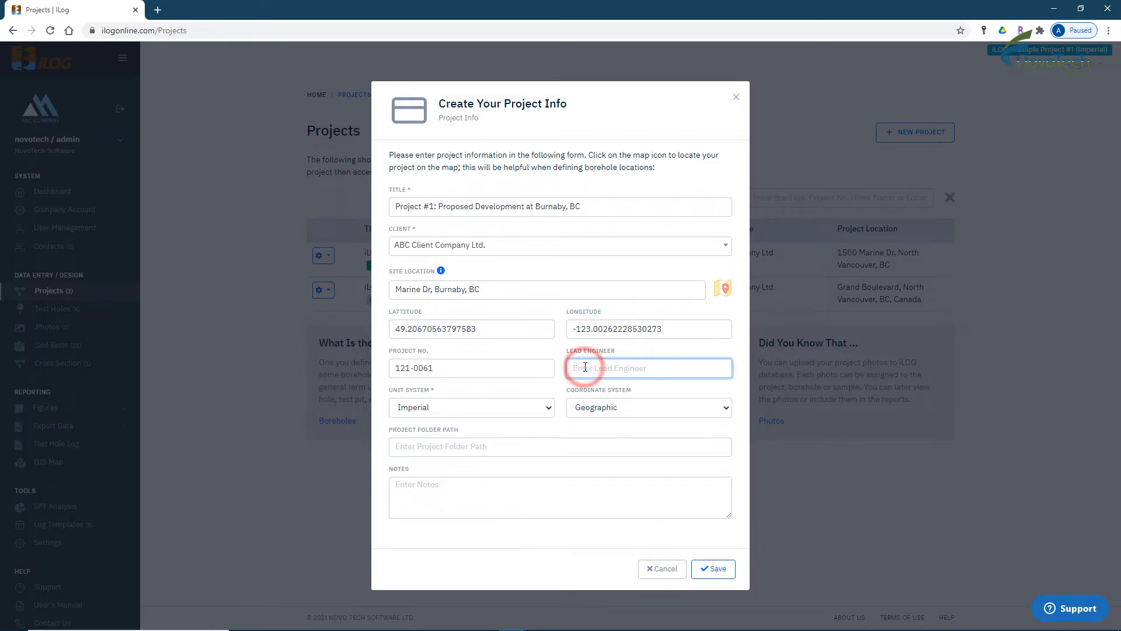
{"action": "type", "text": "Alex "}
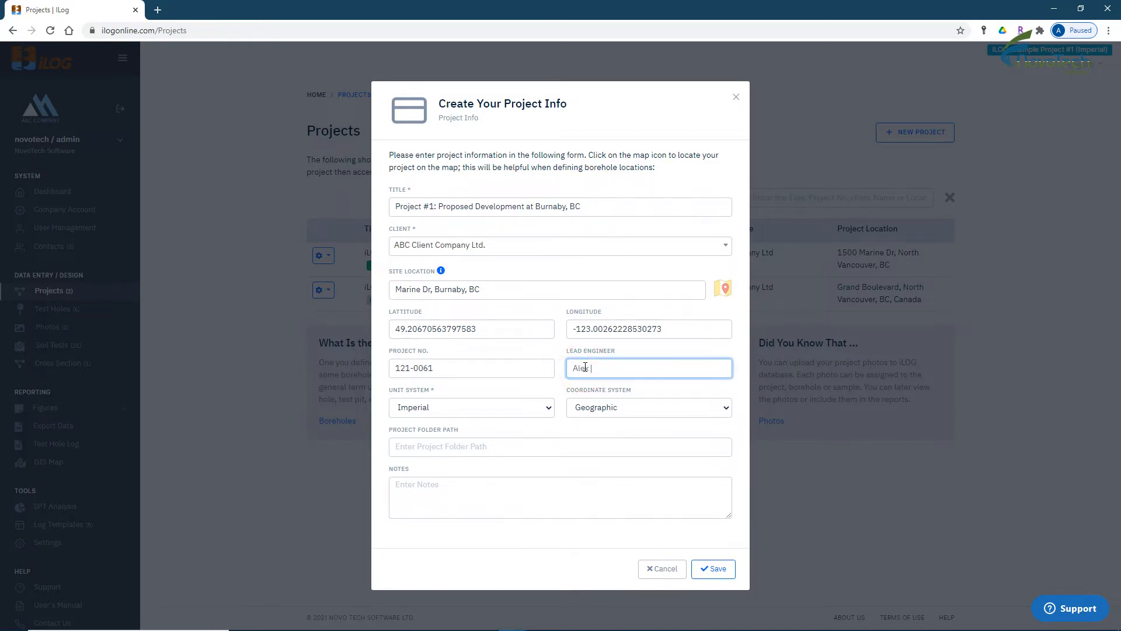
{"action": "type", "text": "Jo"}
Keep Imperial as the unit system and Geographic as the coordinate system.
{"action": "key", "text": "Tab"}
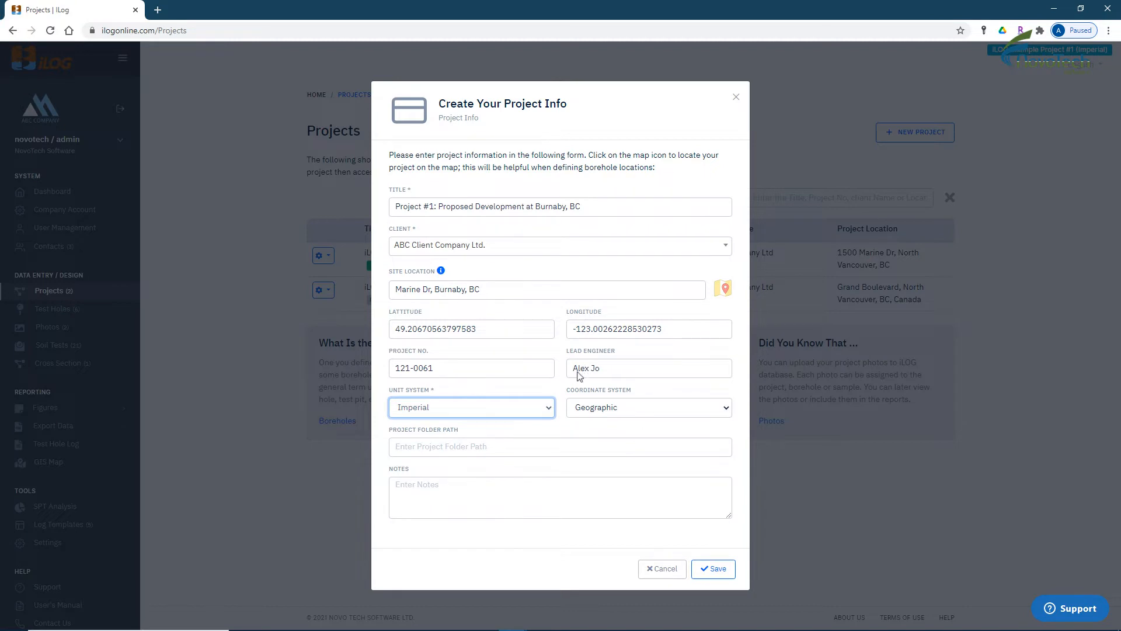
{"action": "left_click", "coordinate": [521, 413]}
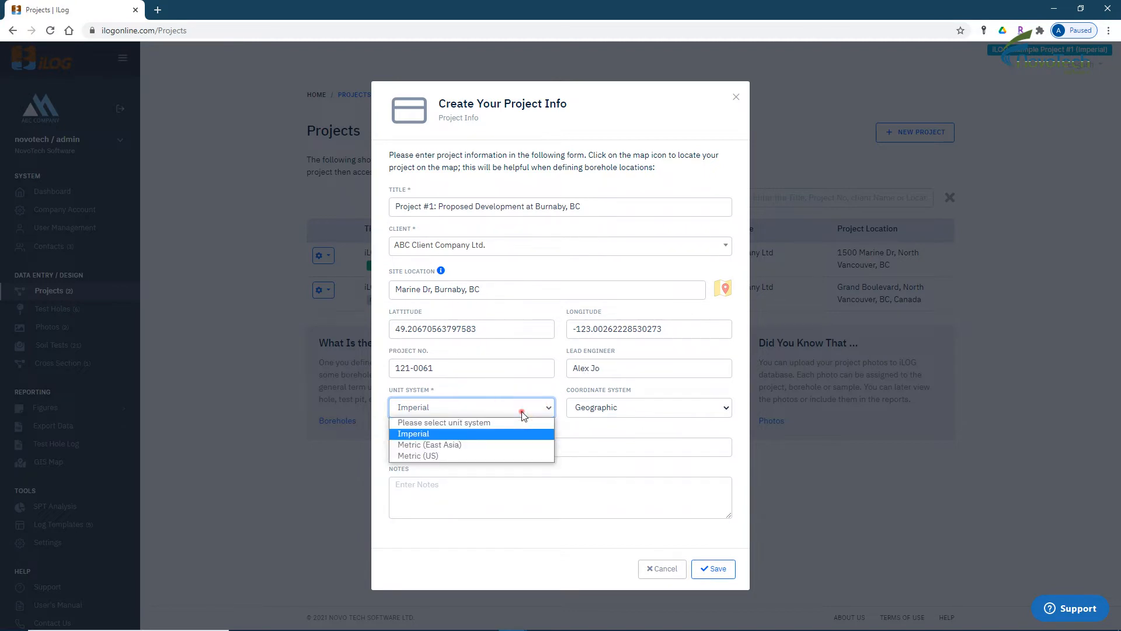
{"action": "left_click", "coordinate": [523, 415]}
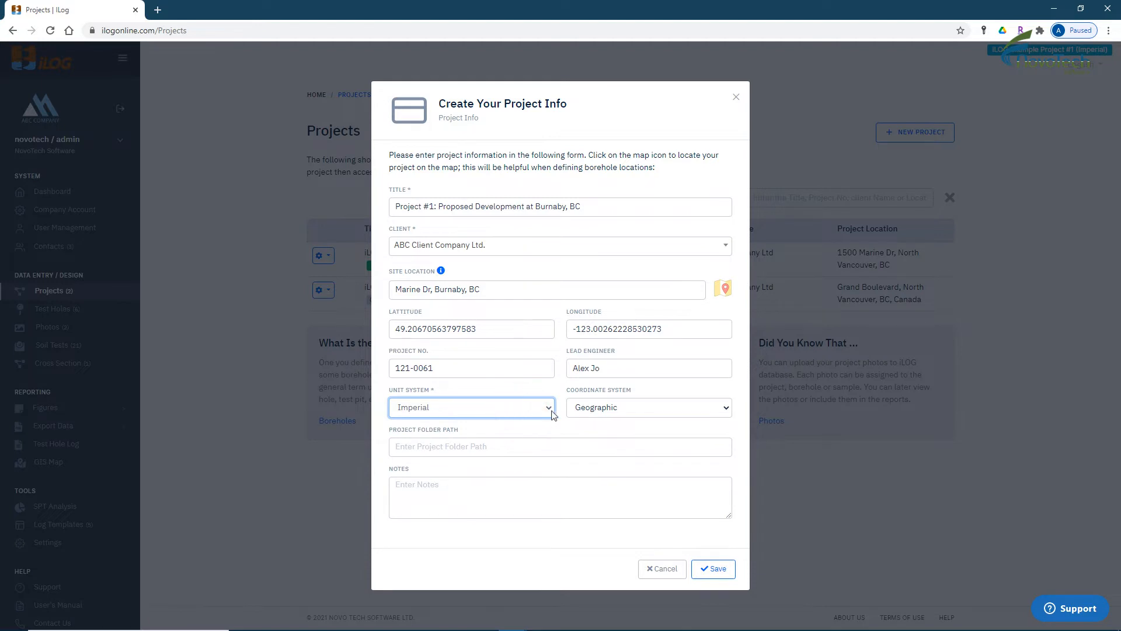
{"action": "left_click", "coordinate": [726, 408]}
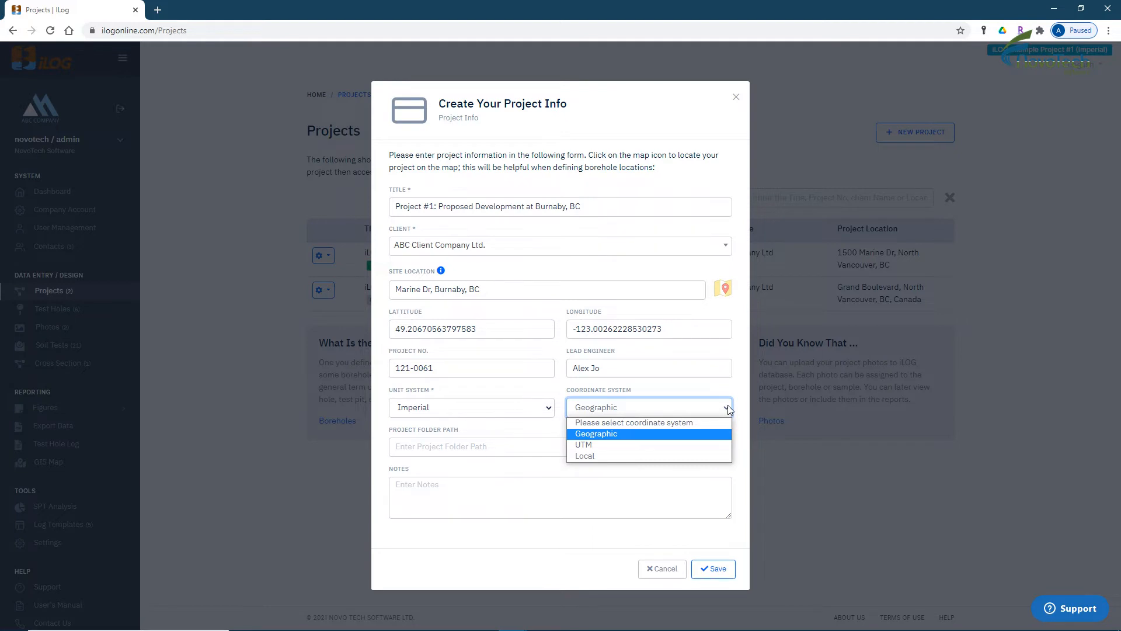
{"action": "left_click", "coordinate": [727, 406]}
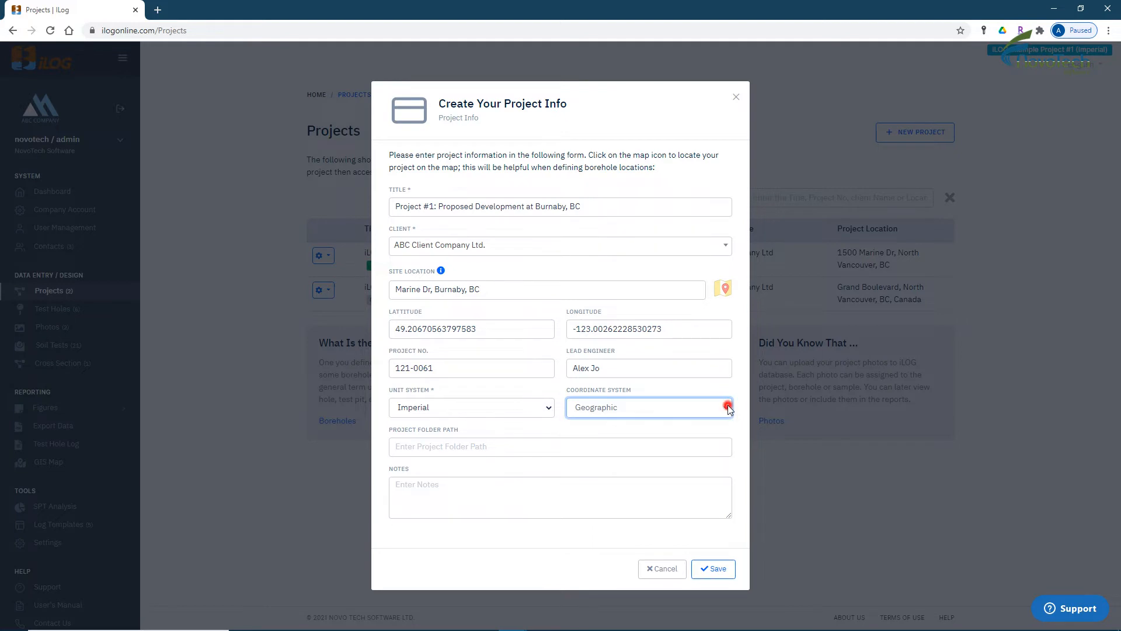
Set folder path H:\2021 Projects\121-0061\ and add the note 'This is a test project'.
{"action": "left_click", "coordinate": [497, 446]}
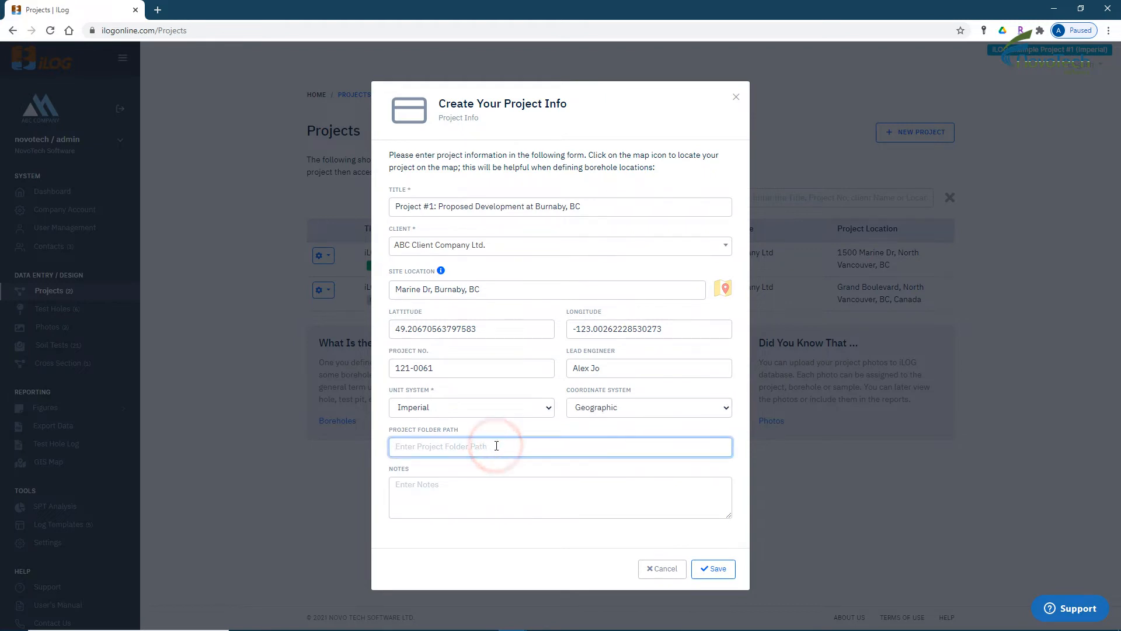
{"action": "type", "text": "H:\\2021 Projects\\121-0061\\"}
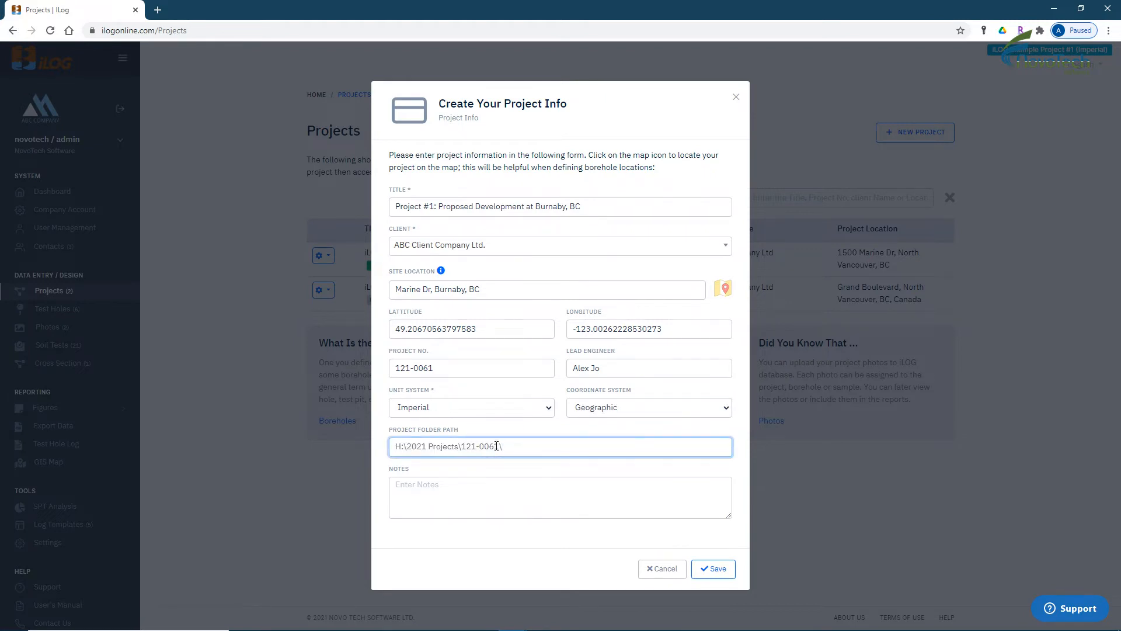
{"action": "left_click", "coordinate": [484, 499]}
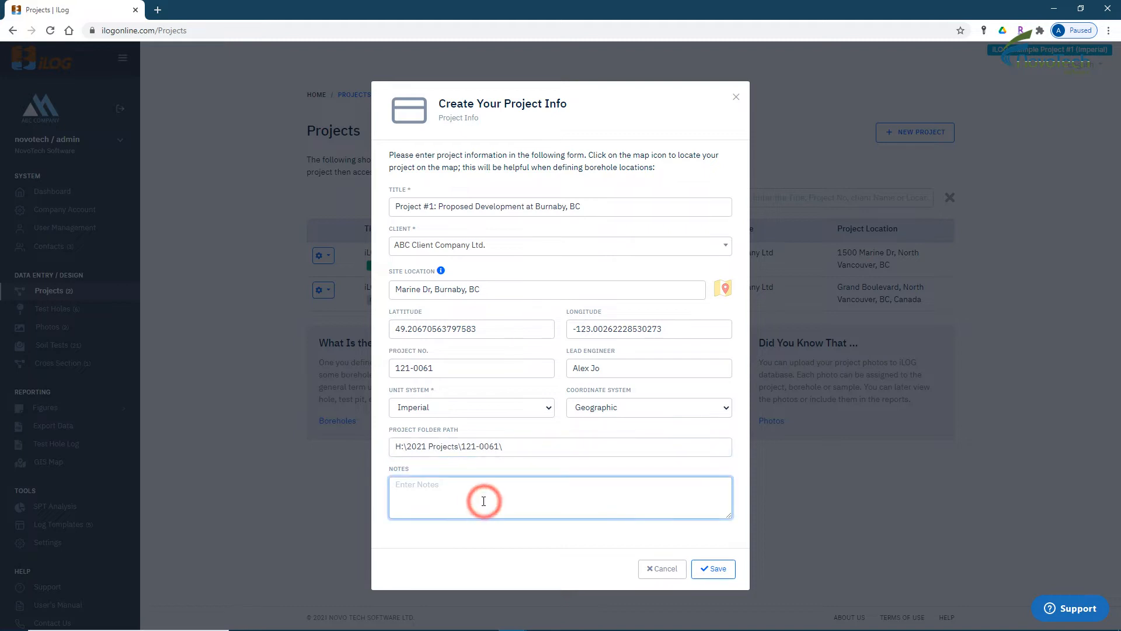
{"action": "type", "text": "is is a test project"}
Save the Burnaby project and confirm editing its test holes.
{"action": "left_click", "coordinate": [721, 574]}
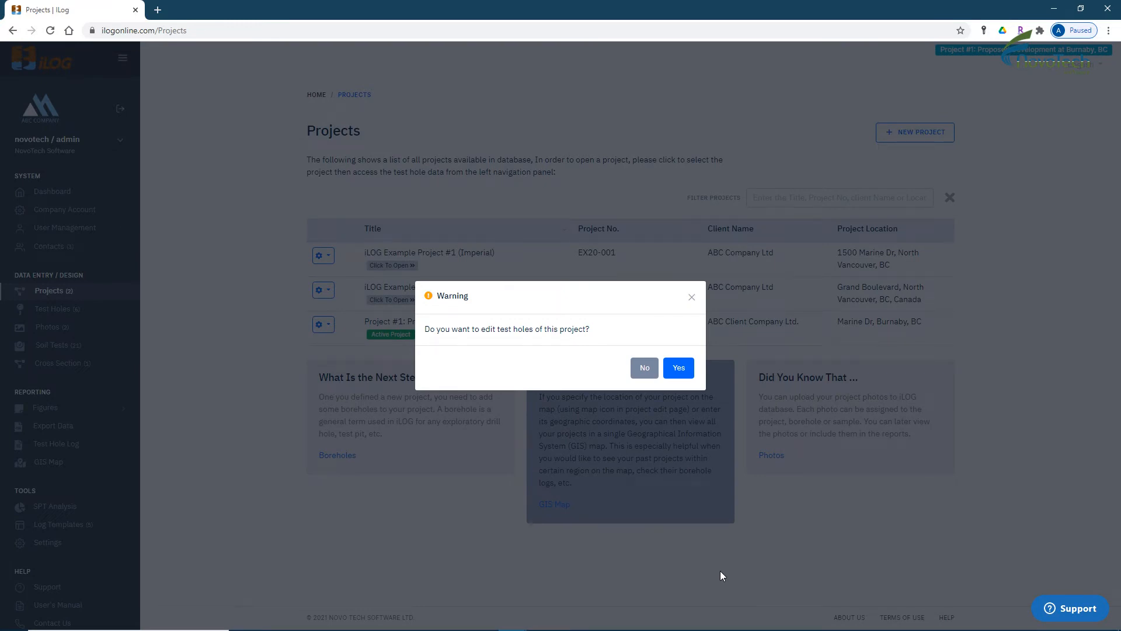
{"action": "left_click", "coordinate": [676, 363]}
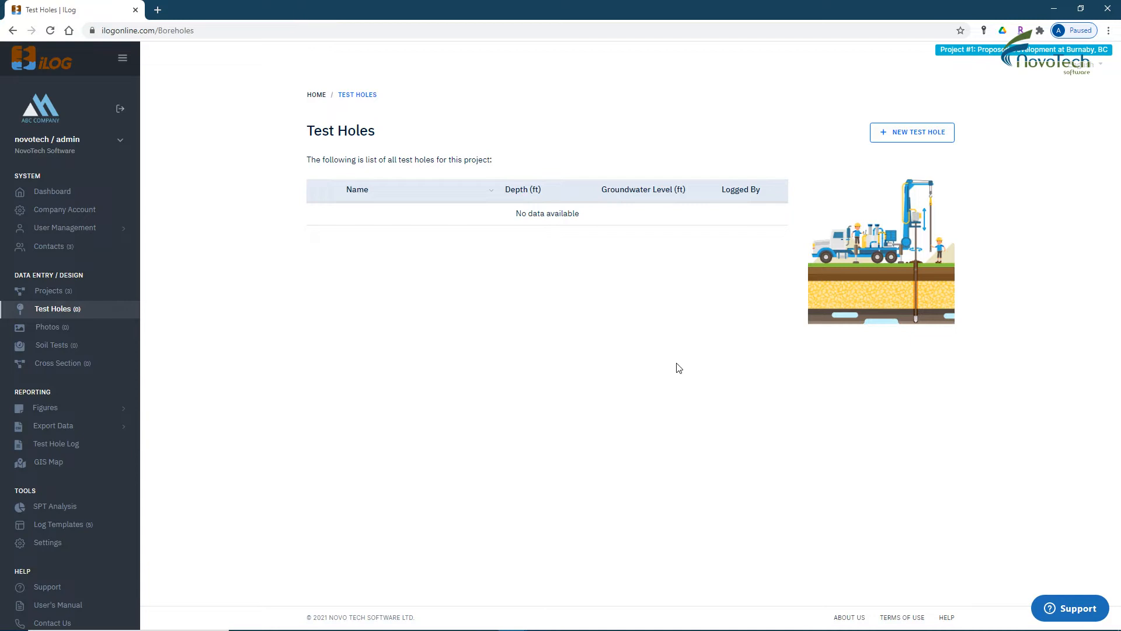
Add drill hole AH21-01 with 35 ft depth and 8.5 ft groundwater level.
{"action": "left_click", "coordinate": [922, 134]}
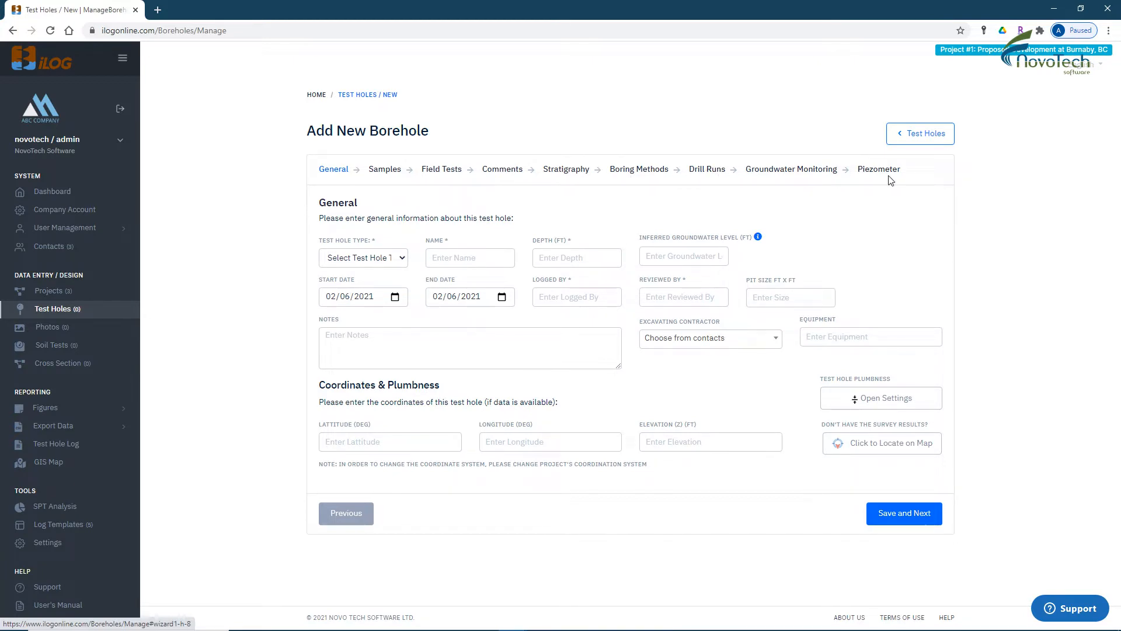
{"action": "left_click", "coordinate": [379, 258]}
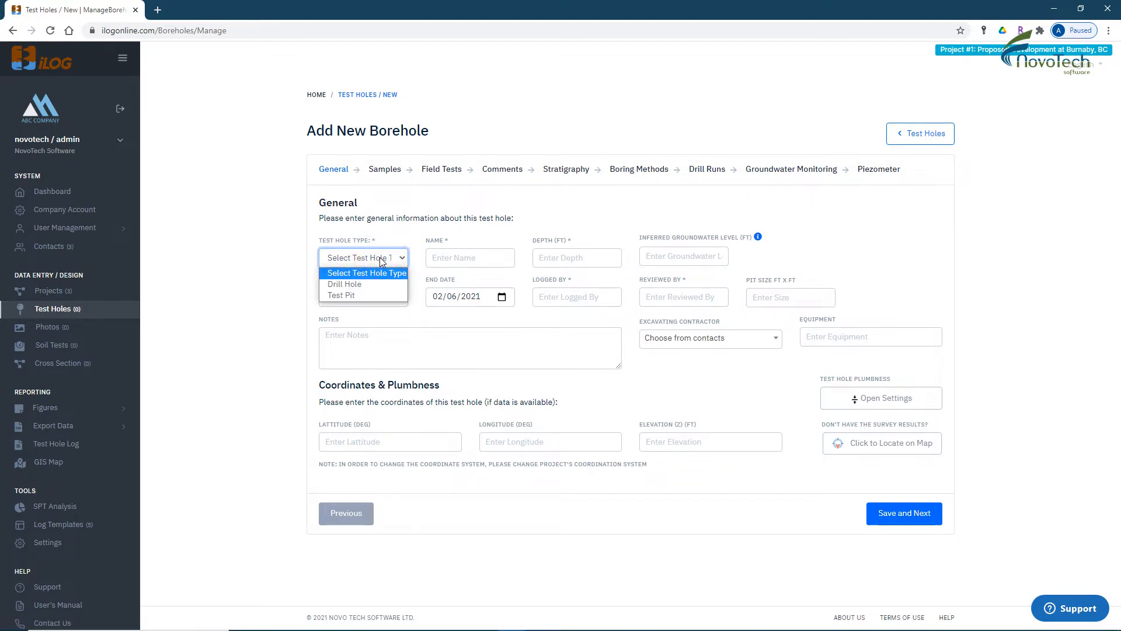
{"action": "key", "text": "Down"}
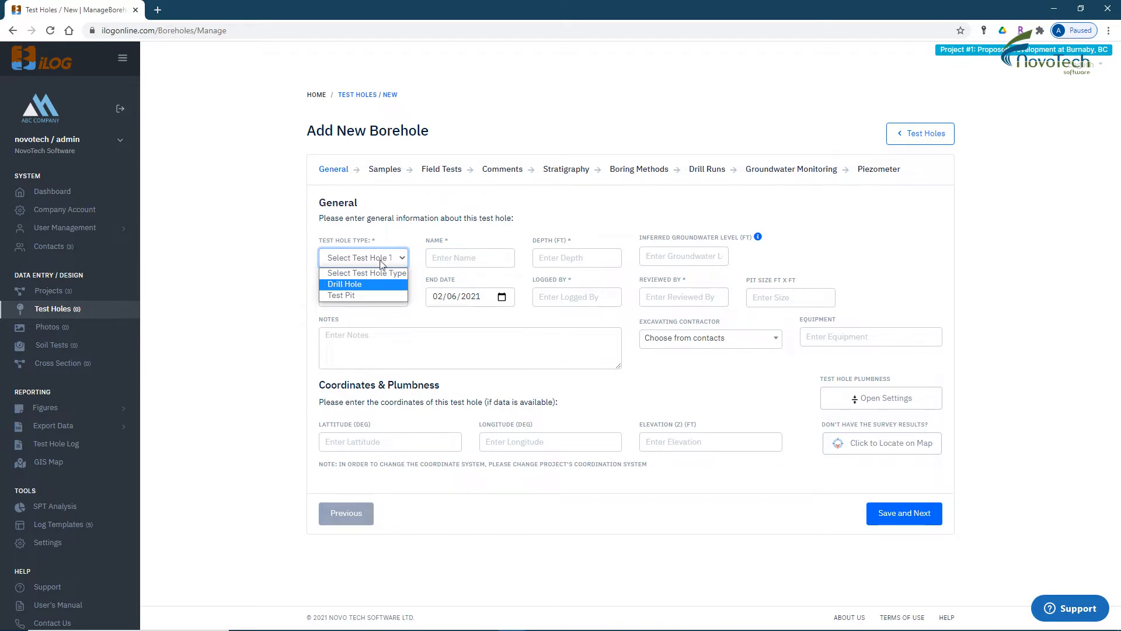
{"action": "left_click", "coordinate": [382, 286]}
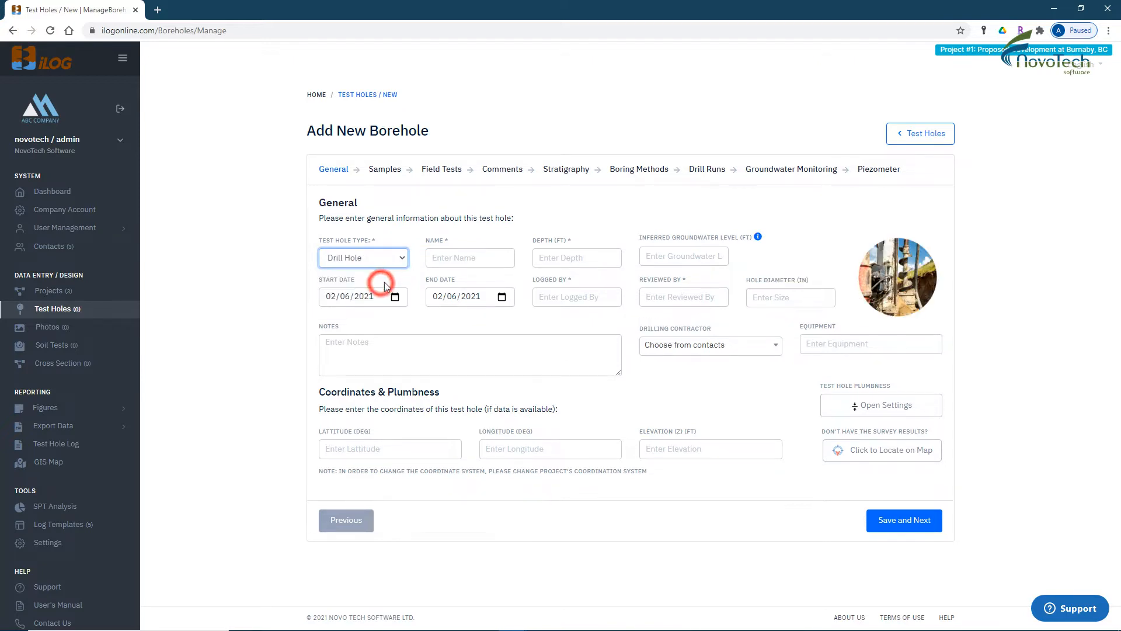
{"action": "left_click", "coordinate": [477, 258]}
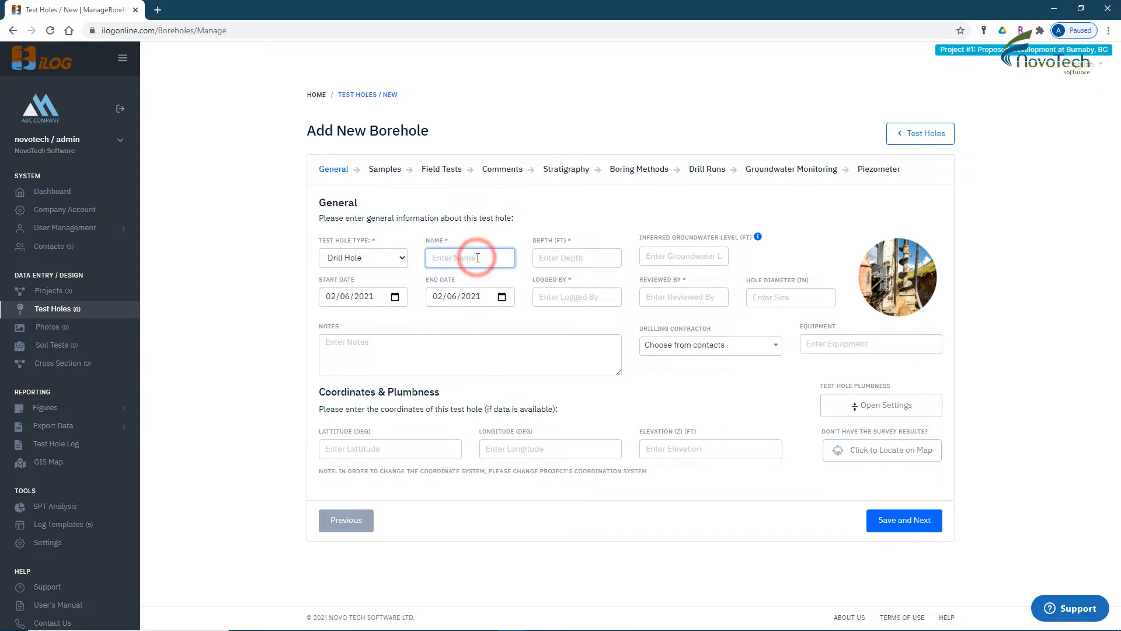
{"action": "type", "text": "AH21-01"}
{"action": "left_click", "coordinate": [569, 258]}
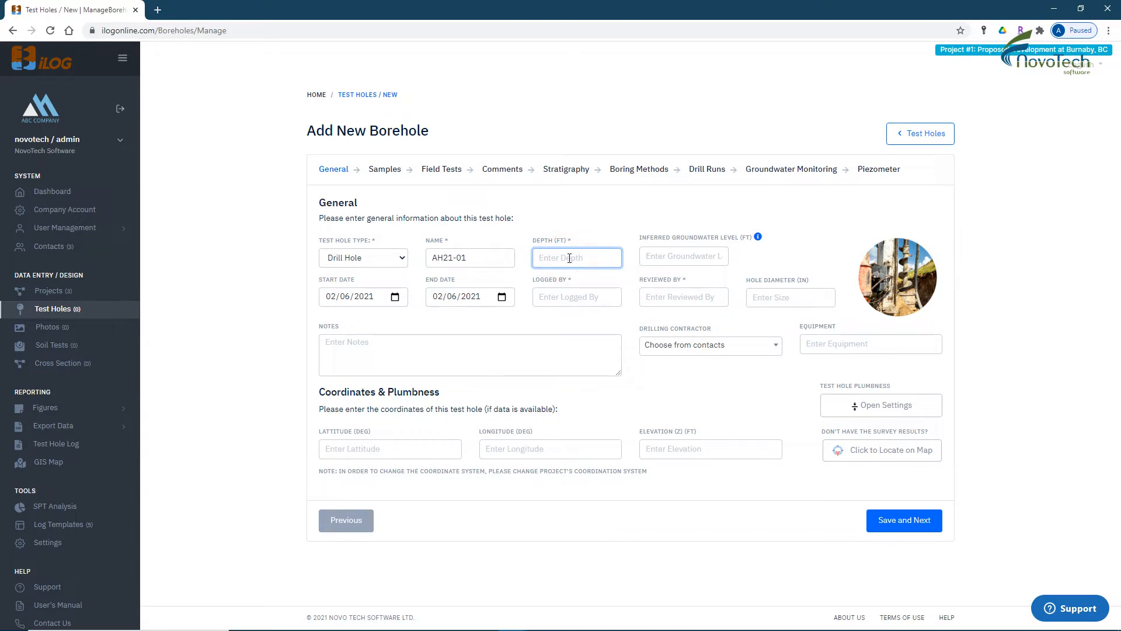
{"action": "type", "text": "35"}
{"action": "left_click", "coordinate": [687, 263]}
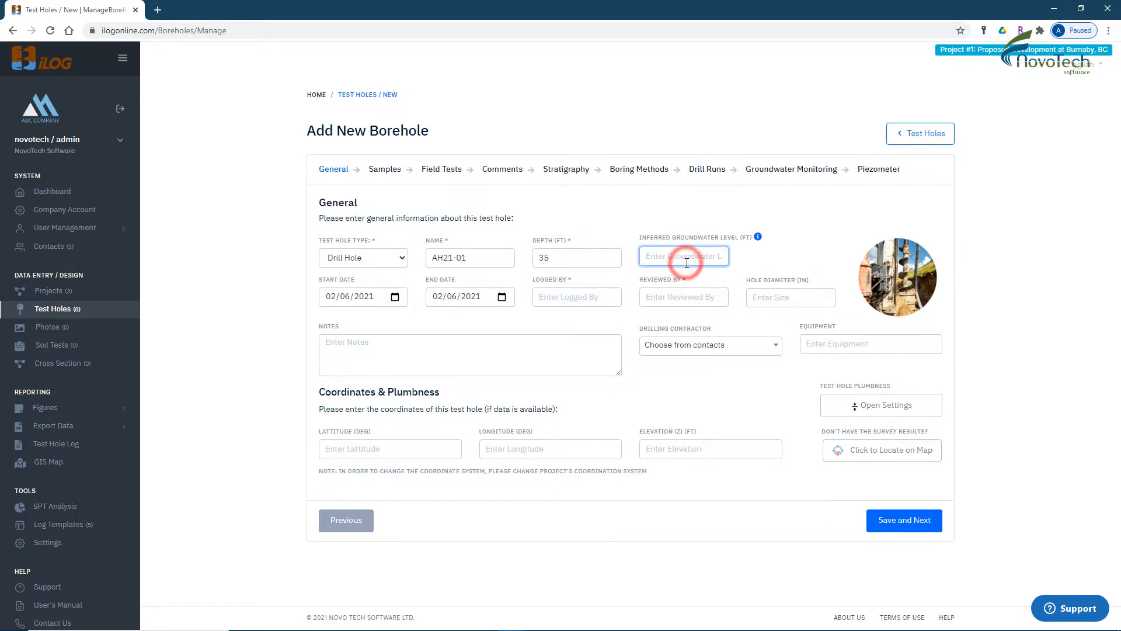
{"action": "type", "text": "8.5"}
Choose drilling contractor ABC Drilling Inc. and enter equipment 'Track rig B52'.
{"action": "left_click", "coordinate": [396, 297]}
{"action": "left_click", "coordinate": [395, 296]}
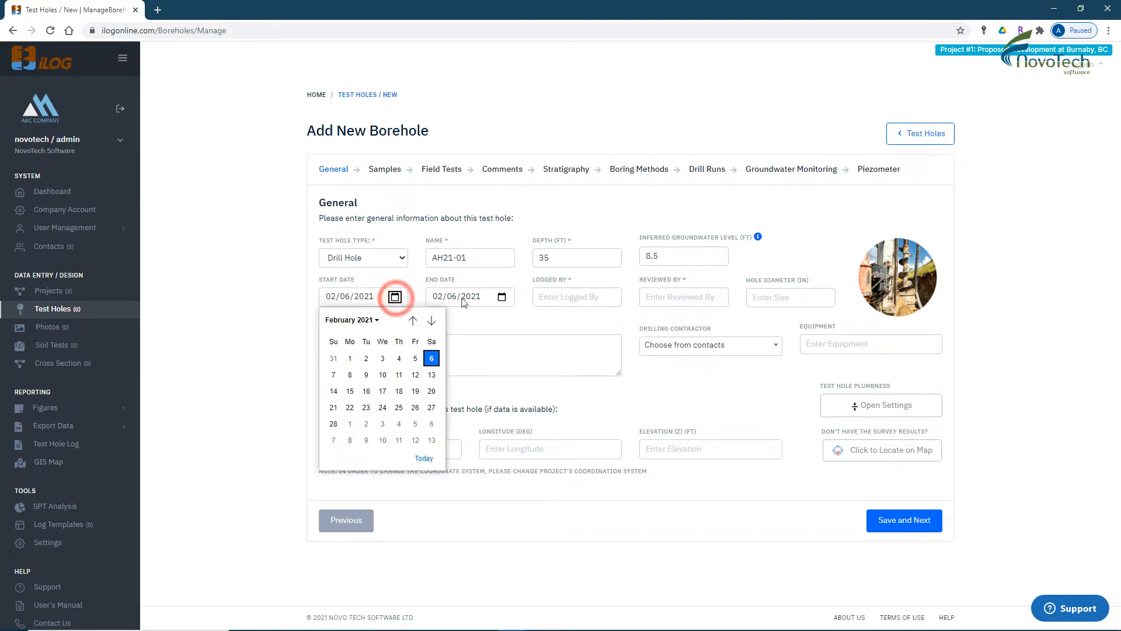
{"action": "left_click", "coordinate": [502, 296]}
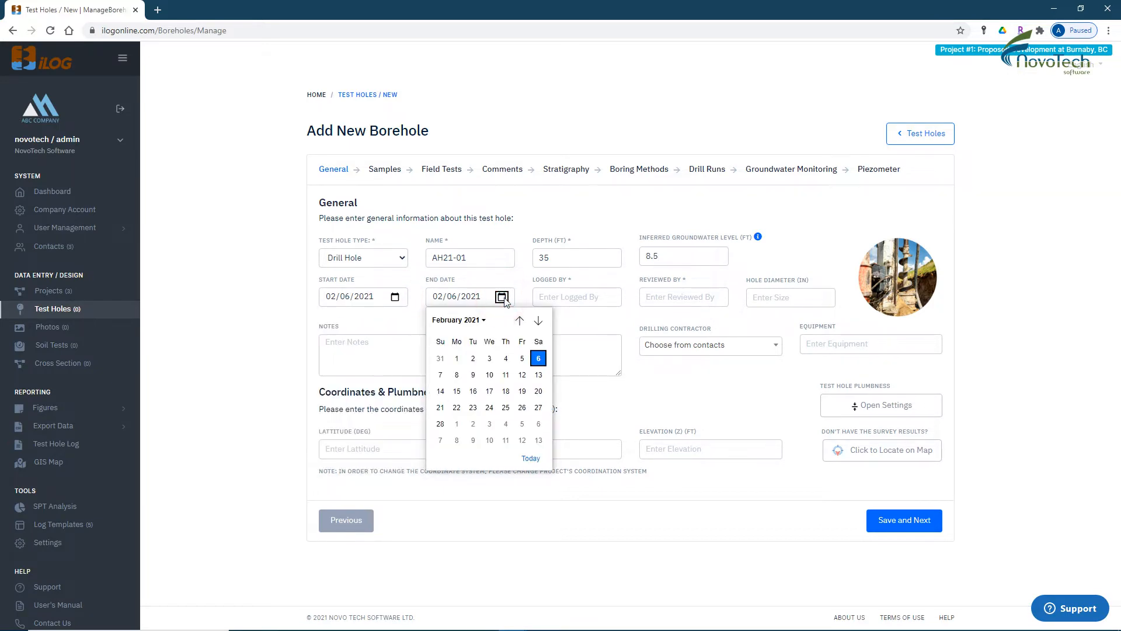
{"action": "left_click", "coordinate": [554, 296]}
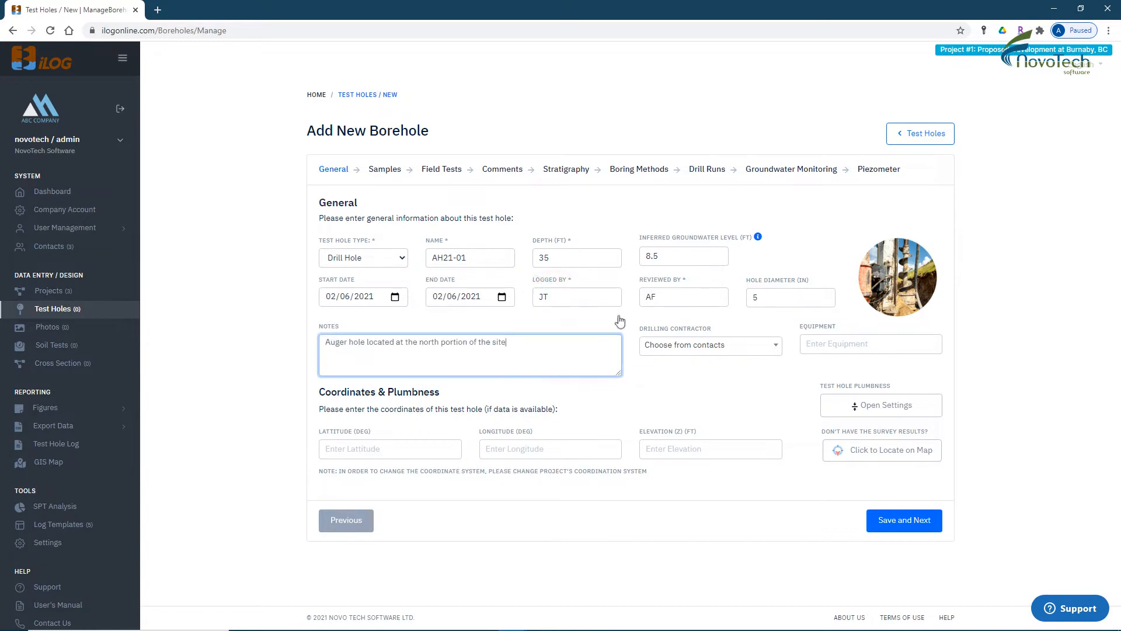
{"action": "left_click", "coordinate": [724, 350]}
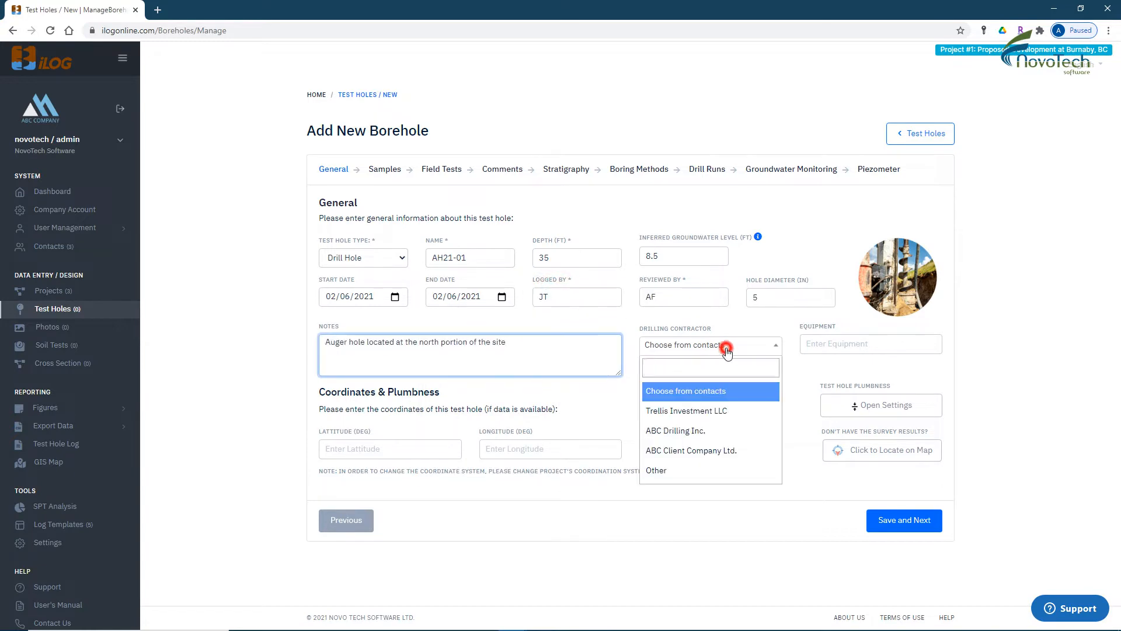
{"action": "left_click", "coordinate": [710, 432]}
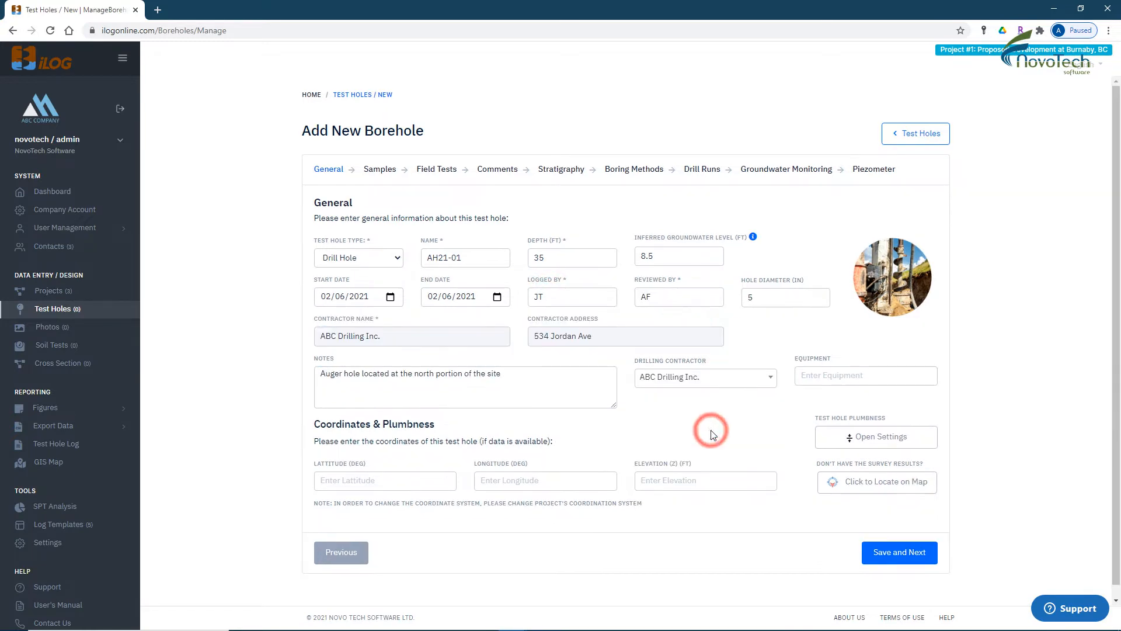
{"action": "left_click", "coordinate": [816, 379]}
{"action": "type", "text": "T"}
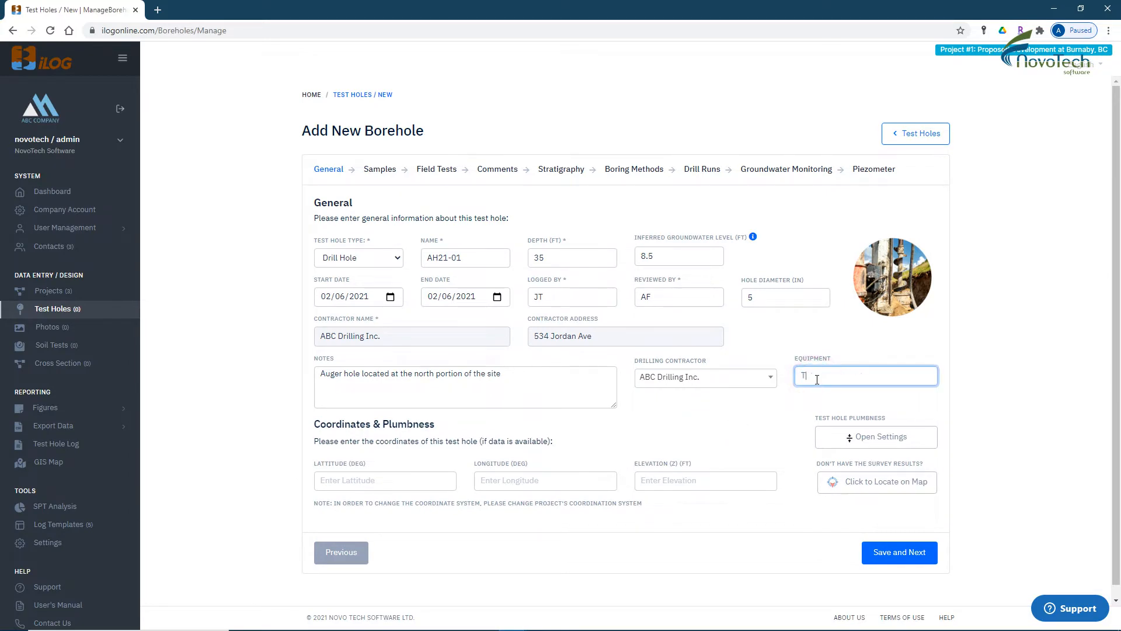
{"action": "type", "text": "rack rig B52"}
{"action": "left_click", "coordinate": [724, 425]}
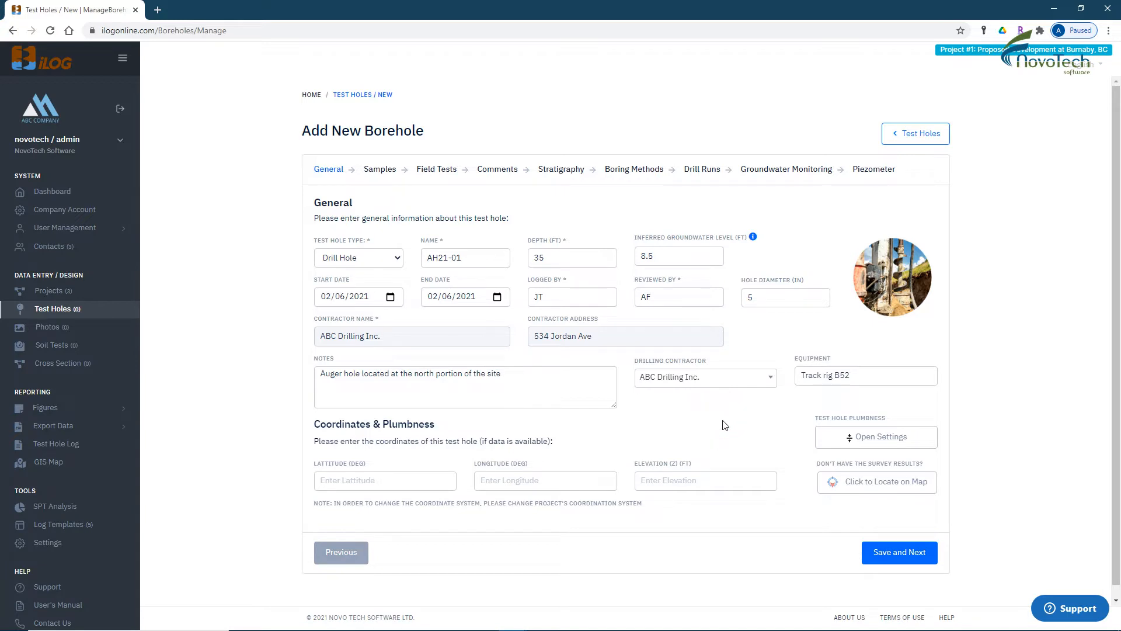
{"action": "left_click", "coordinate": [888, 443]}
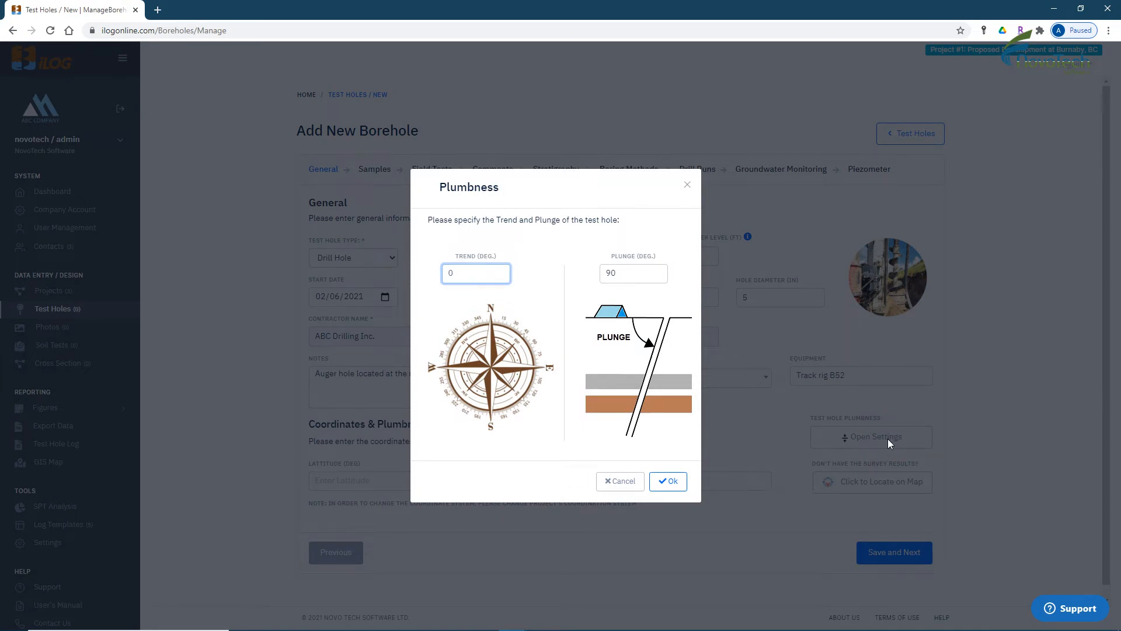
{"action": "left_click", "coordinate": [669, 484]}
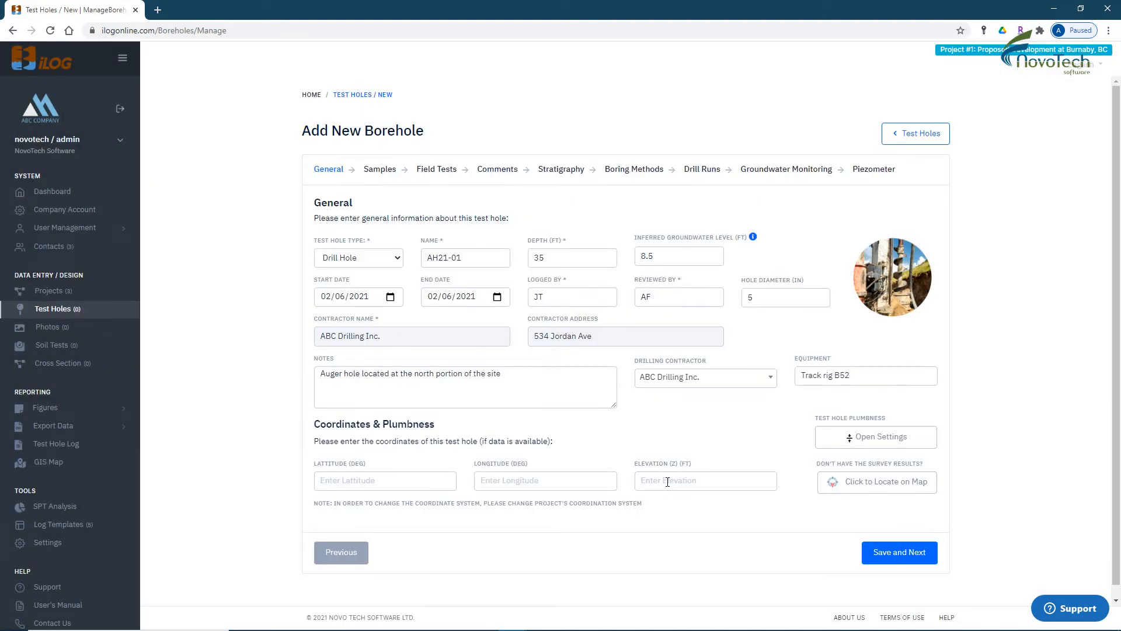
{"action": "left_click", "coordinate": [329, 464]}
{"action": "left_click", "coordinate": [490, 466]}
{"action": "left_click", "coordinate": [652, 465]}
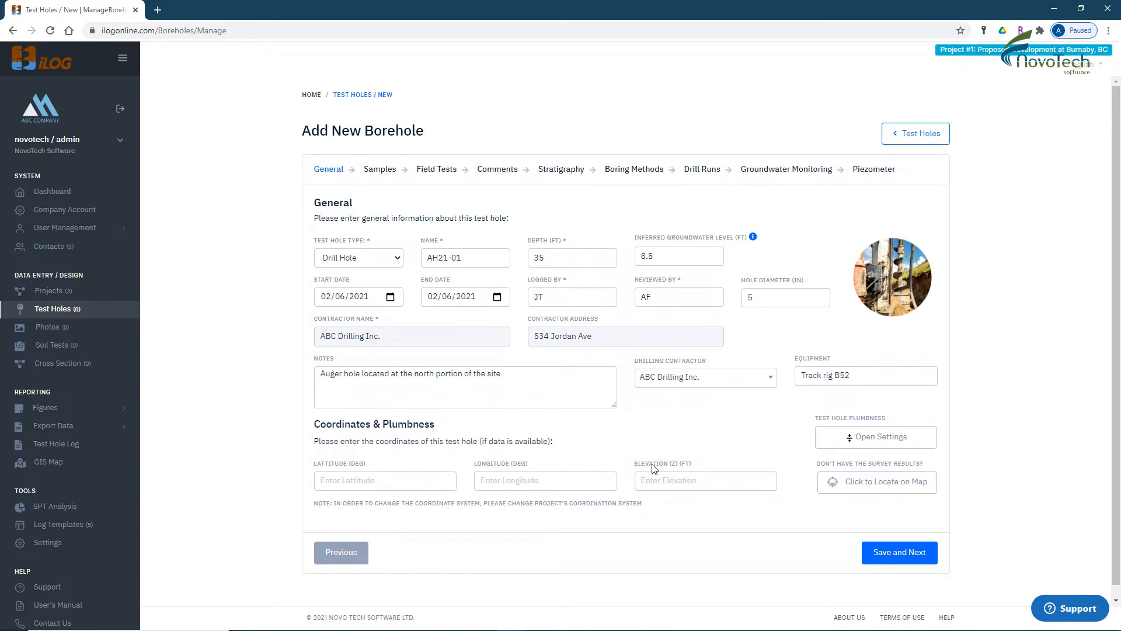
Place AH21-01 at the field's north-west corner with a red pin marker and save.
{"action": "left_click", "coordinate": [888, 488]}
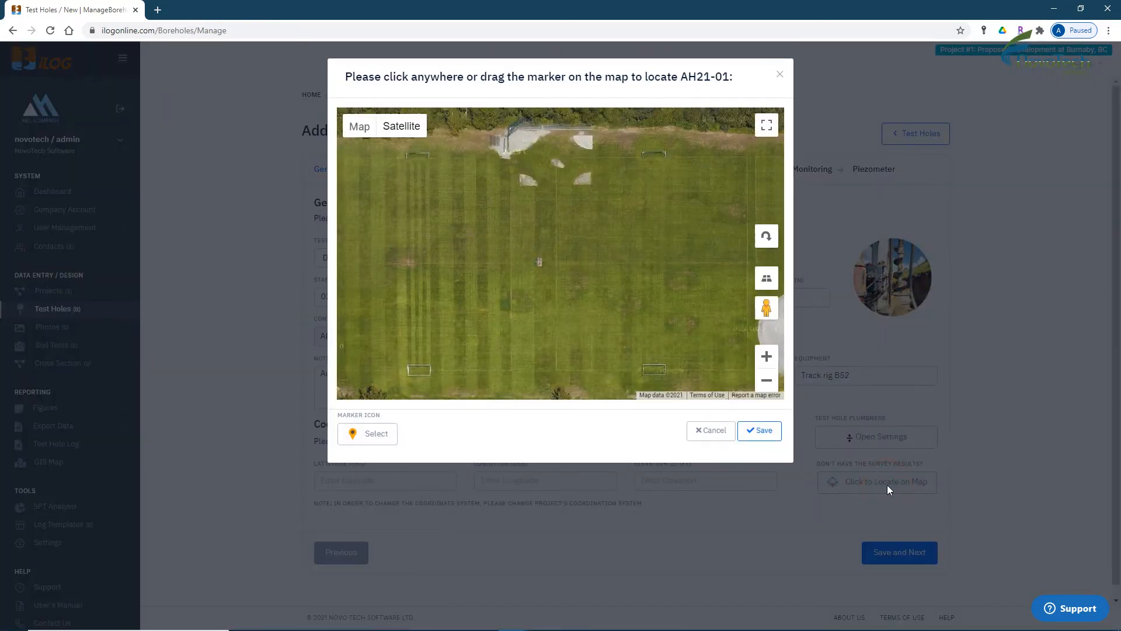
{"action": "scroll", "coordinate": [570, 302], "scroll_direction": "down", "scroll_amount": 5}
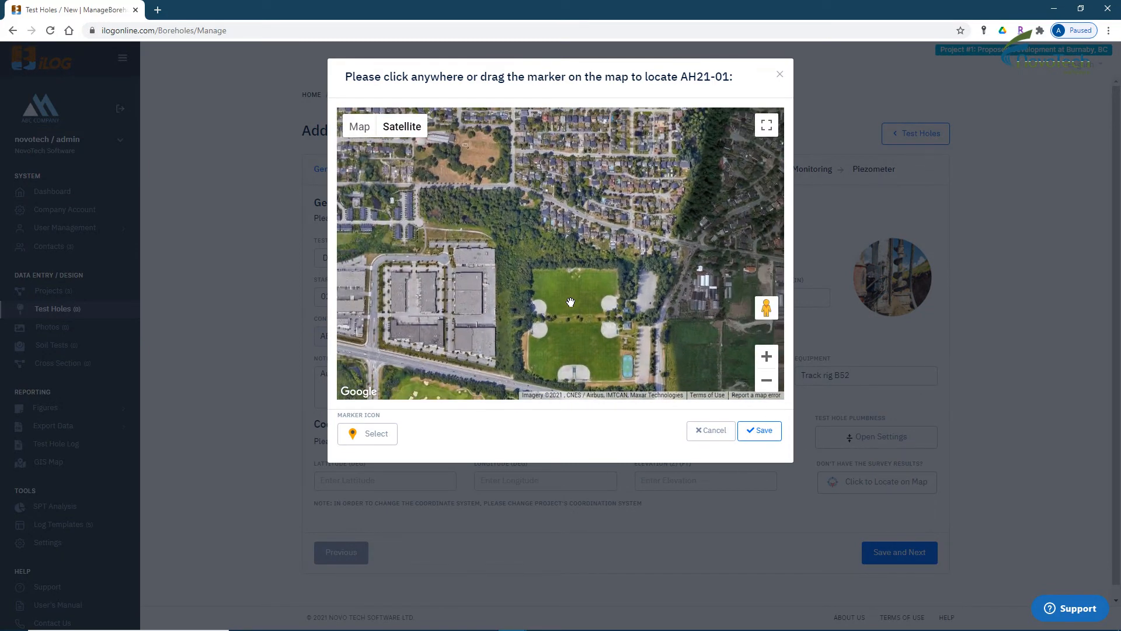
{"action": "scroll", "coordinate": [570, 302], "scroll_direction": "up", "scroll_amount": 2}
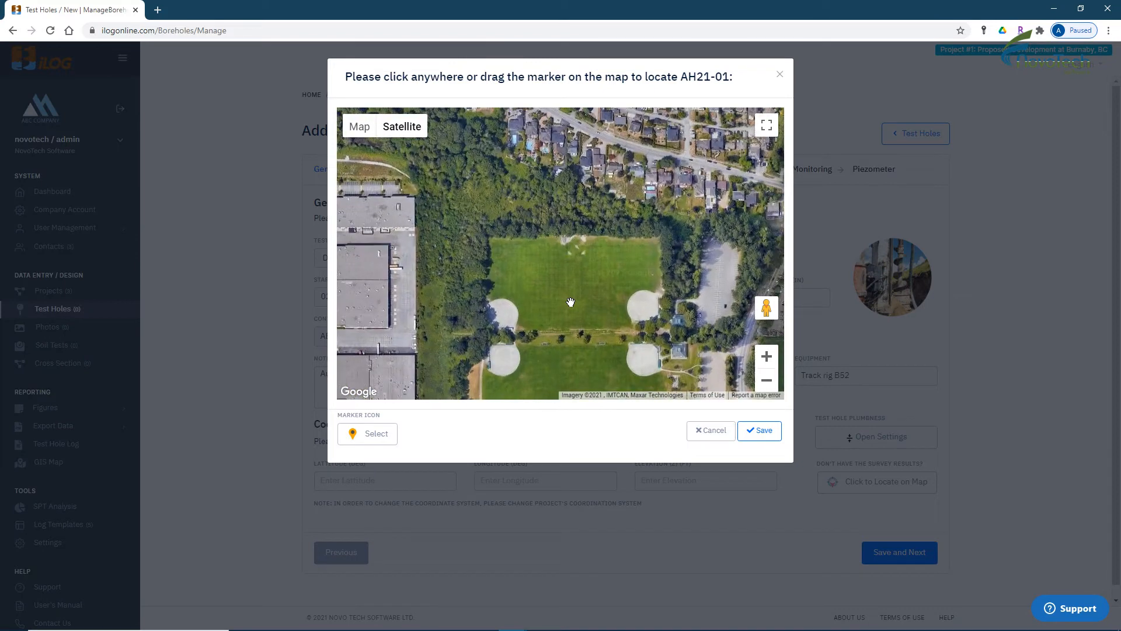
{"action": "left_click_drag", "start_coordinate": [570, 302], "coordinate": [558, 245]}
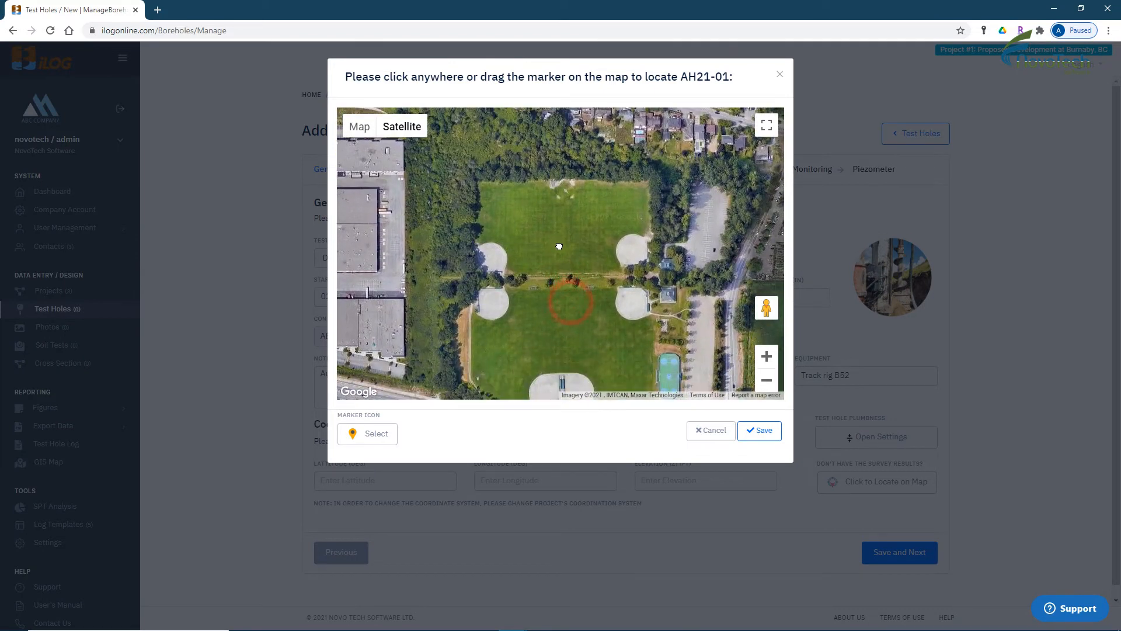
{"action": "left_click", "coordinate": [495, 194]}
{"action": "mouse_move", "coordinate": [532, 249]}
{"action": "left_mouse_down"}
{"action": "mouse_move", "coordinate": [519, 249]}
{"action": "mouse_move", "coordinate": [533, 270]}
{"action": "left_mouse_up"}
{"action": "mouse_move", "coordinate": [495, 198]}
{"action": "left_mouse_down"}
{"action": "mouse_move", "coordinate": [506, 229]}
{"action": "mouse_move", "coordinate": [464, 232]}
{"action": "left_mouse_up"}
{"action": "scroll", "coordinate": [507, 229], "scroll_direction": "up", "scroll_amount": 1}
{"action": "scroll", "coordinate": [507, 229], "scroll_direction": "up", "scroll_amount": 2}
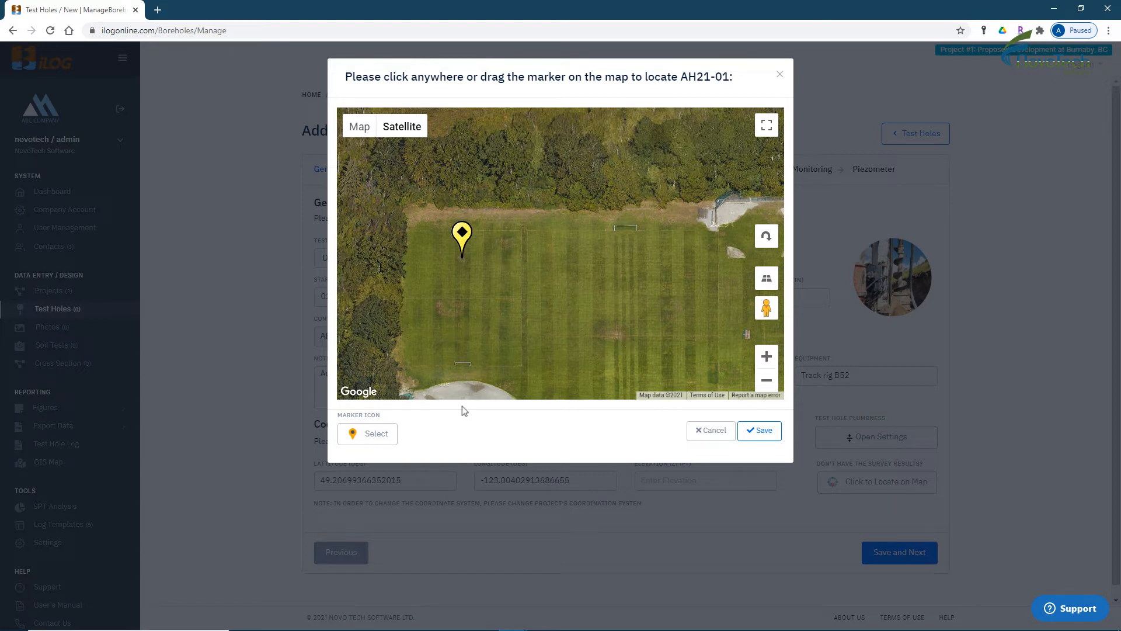
{"action": "left_click", "coordinate": [382, 437]}
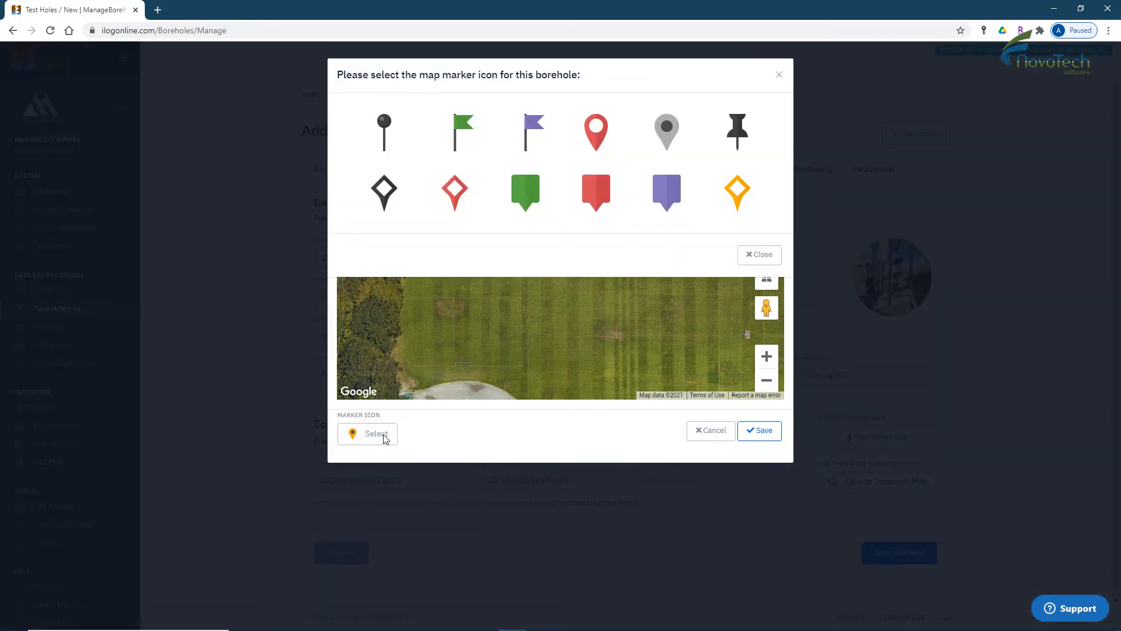
{"action": "left_click", "coordinate": [593, 129]}
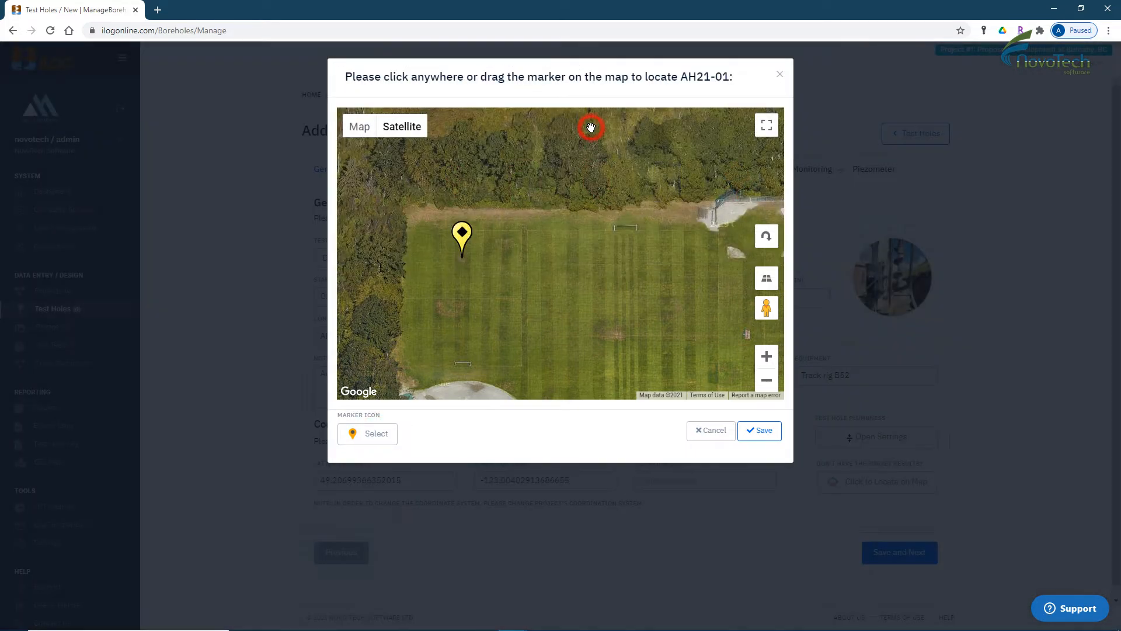
{"action": "left_click", "coordinate": [762, 431]}
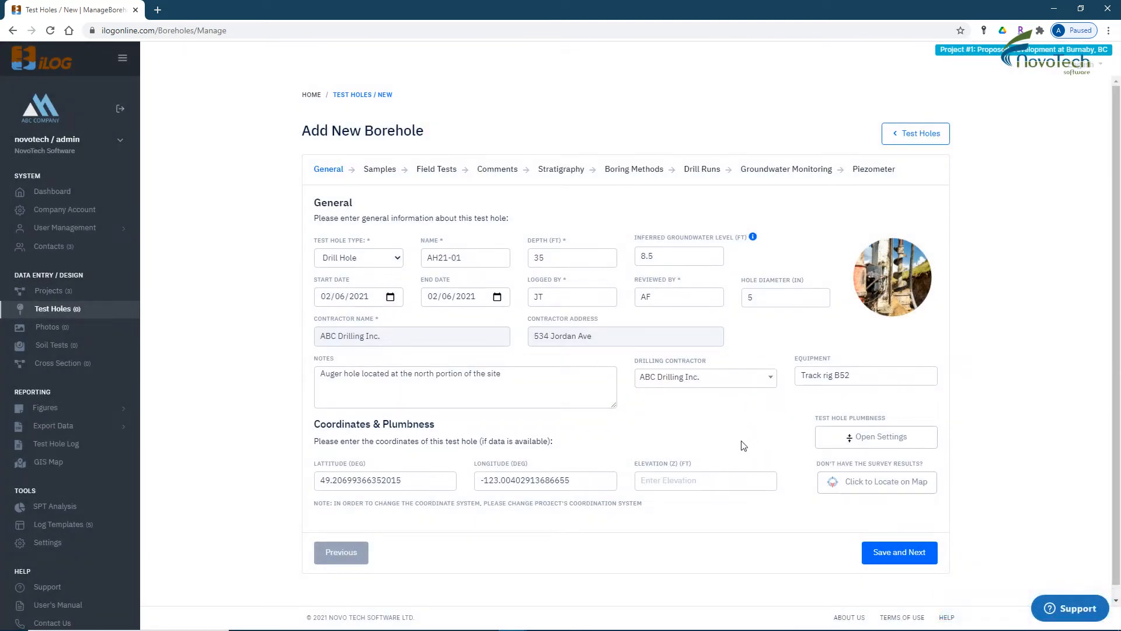
Set the borehole elevation to 35.6 ft and save to continue to Samples.
{"action": "left_click", "coordinate": [666, 482]}
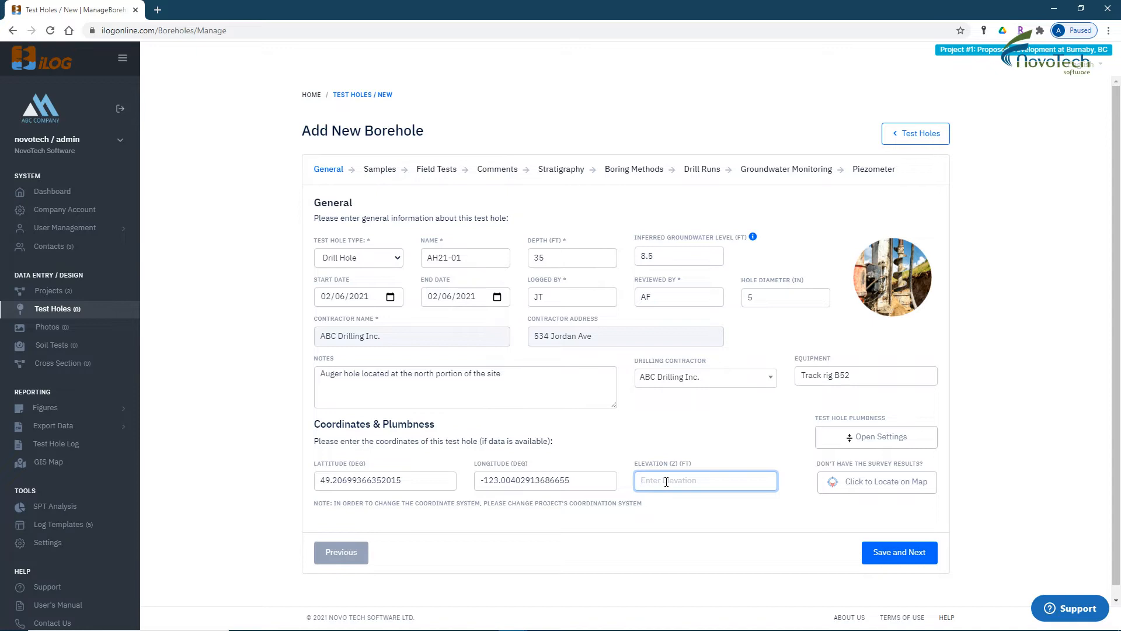
{"action": "type", "text": "35.6"}
{"action": "left_click", "coordinate": [892, 506]}
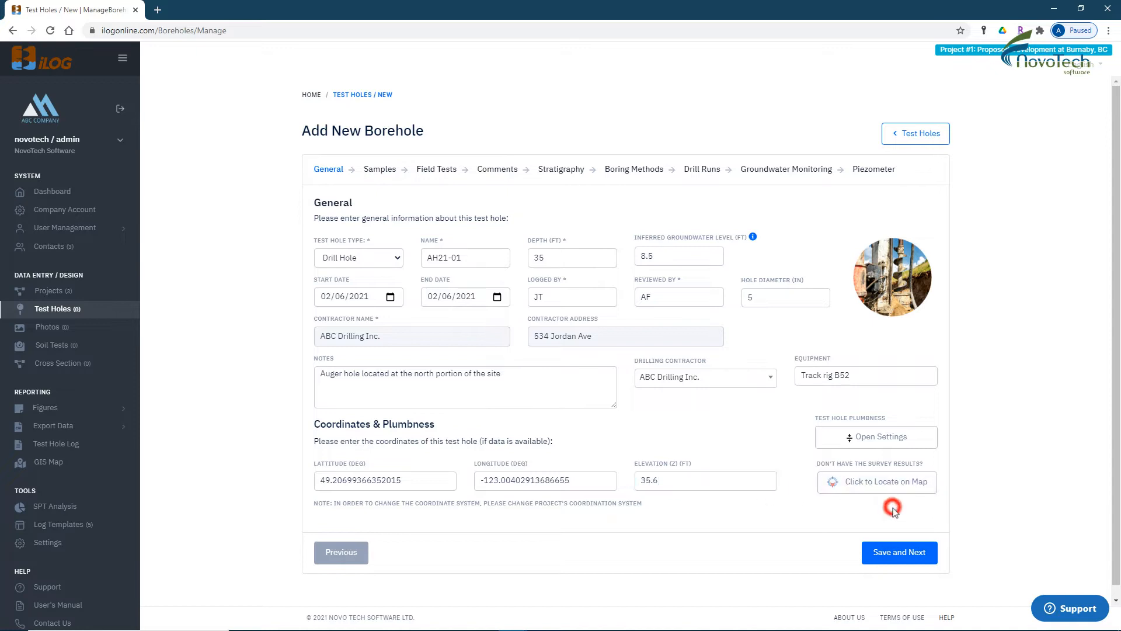
{"action": "left_click", "coordinate": [905, 556]}
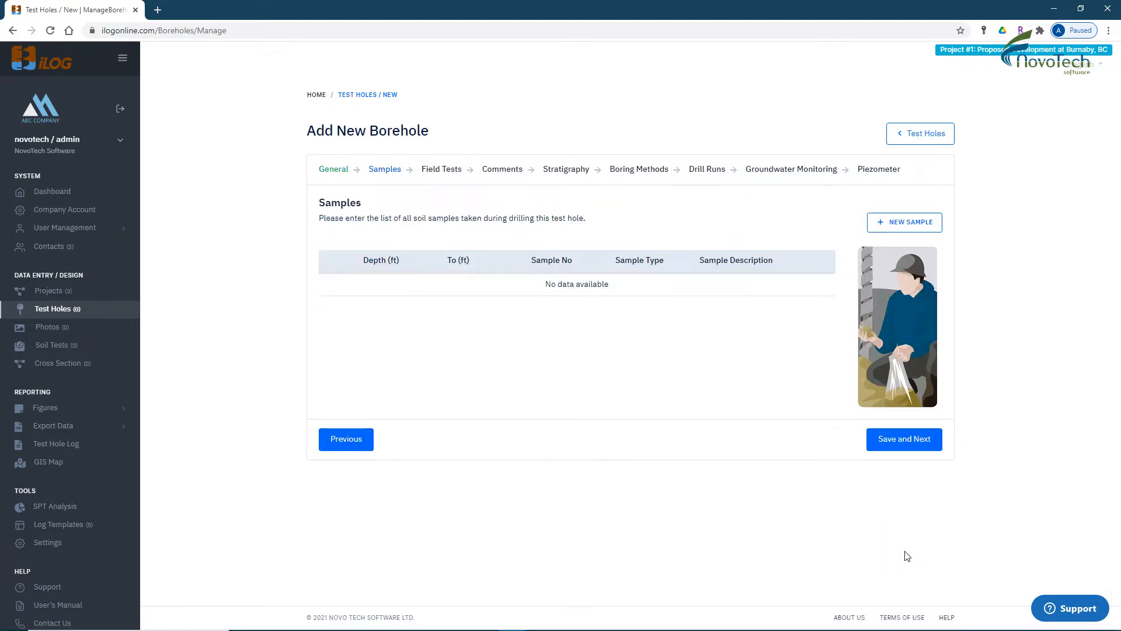
Create Auger Sample S1 from 1.5 to 2.0 ft.
{"action": "left_click", "coordinate": [900, 222]}
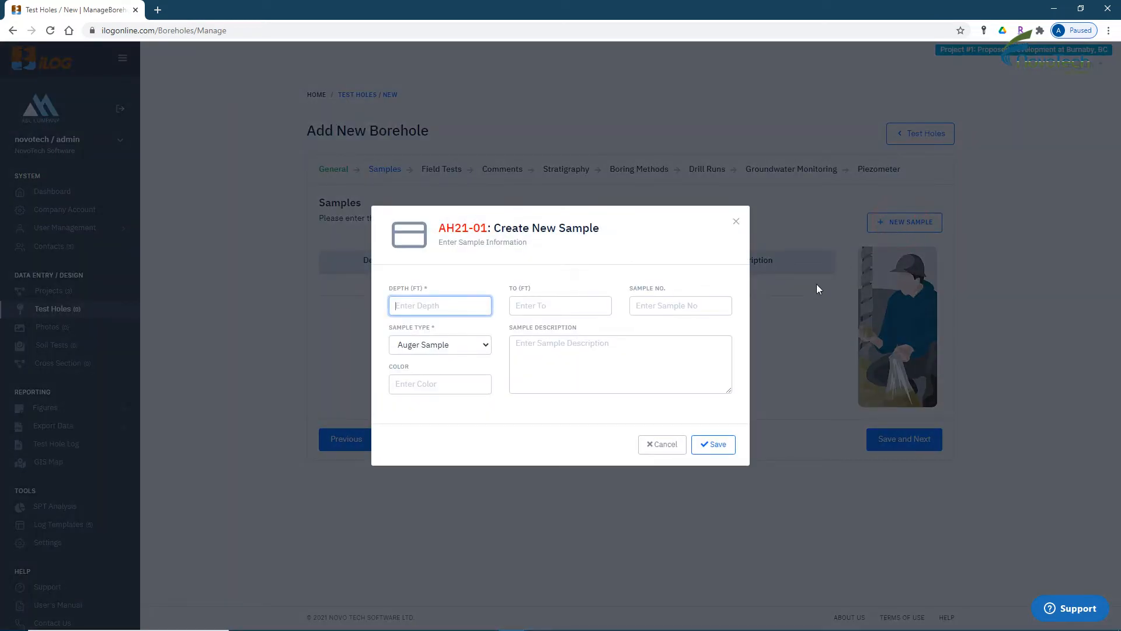
{"action": "type", "text": "1.5"}
{"action": "key", "text": "Tab"}
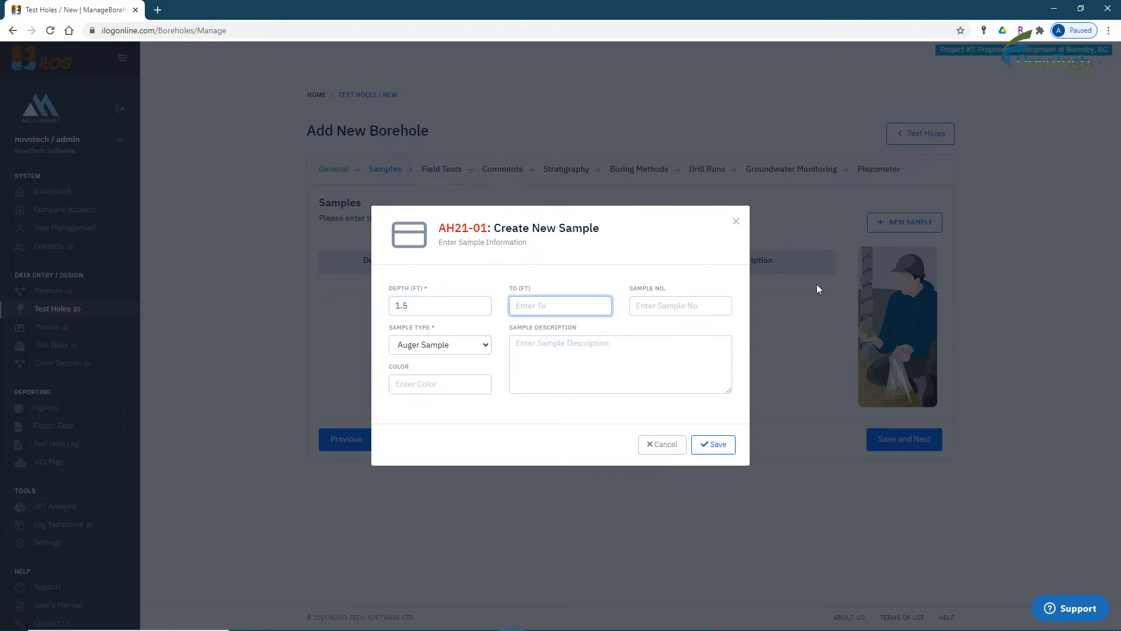
{"action": "type", "text": "2.0"}
{"action": "key", "text": "Tab"}
{"action": "type", "text": "S1"}
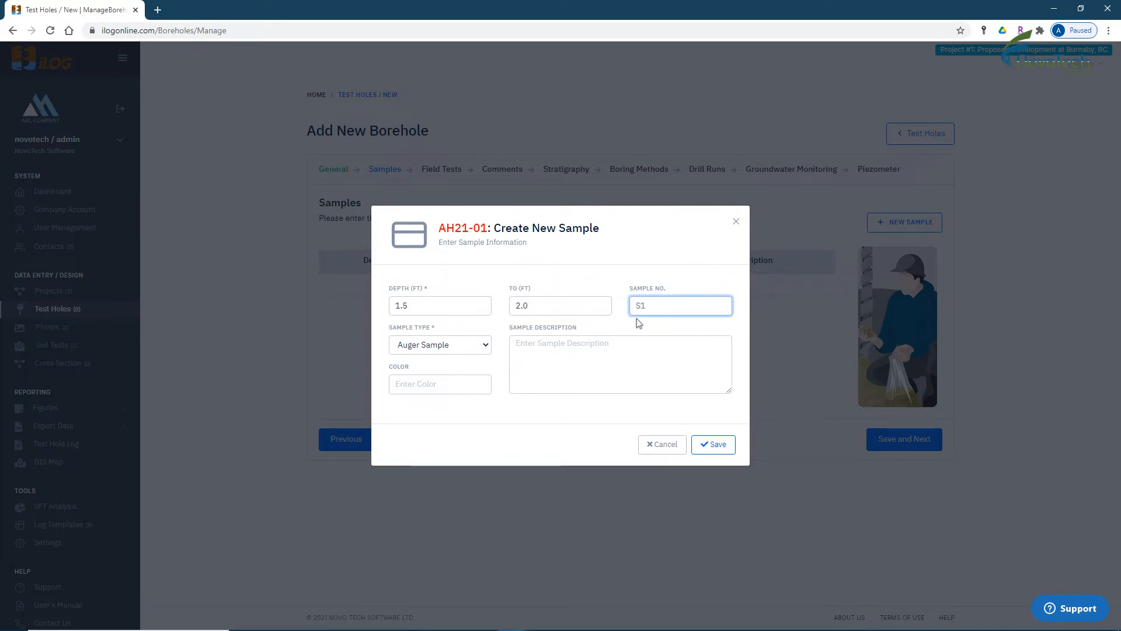
{"action": "left_click", "coordinate": [459, 350]}
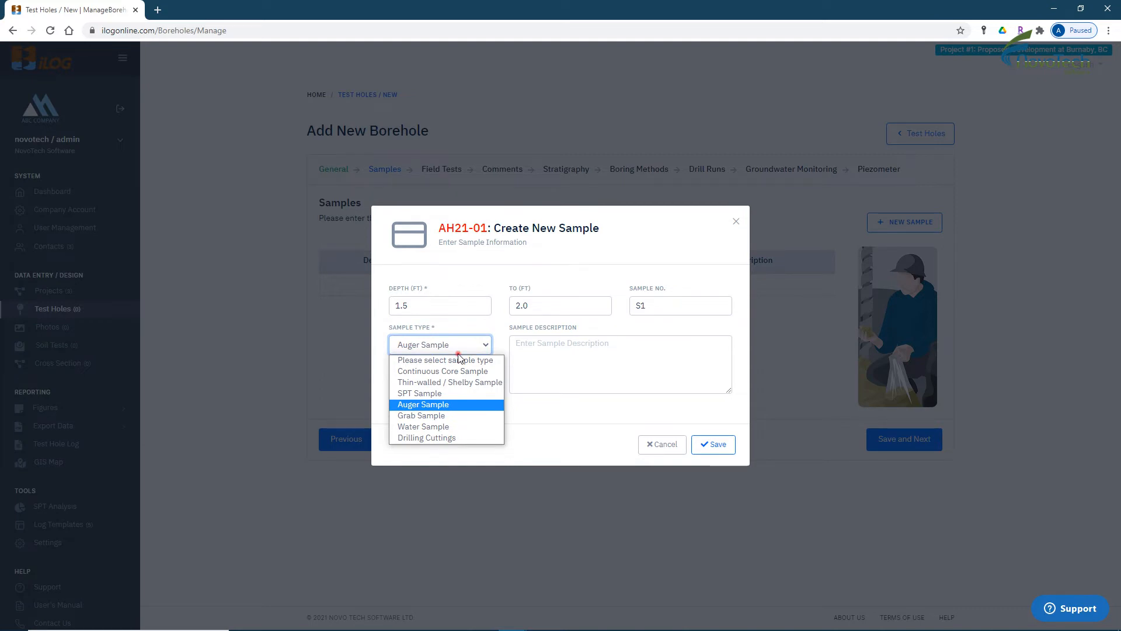
{"action": "left_click", "coordinate": [458, 353]}
Describe S1 as silty sand with trace gravel, colour grey, and save the samples.
{"action": "left_click", "coordinate": [539, 359]}
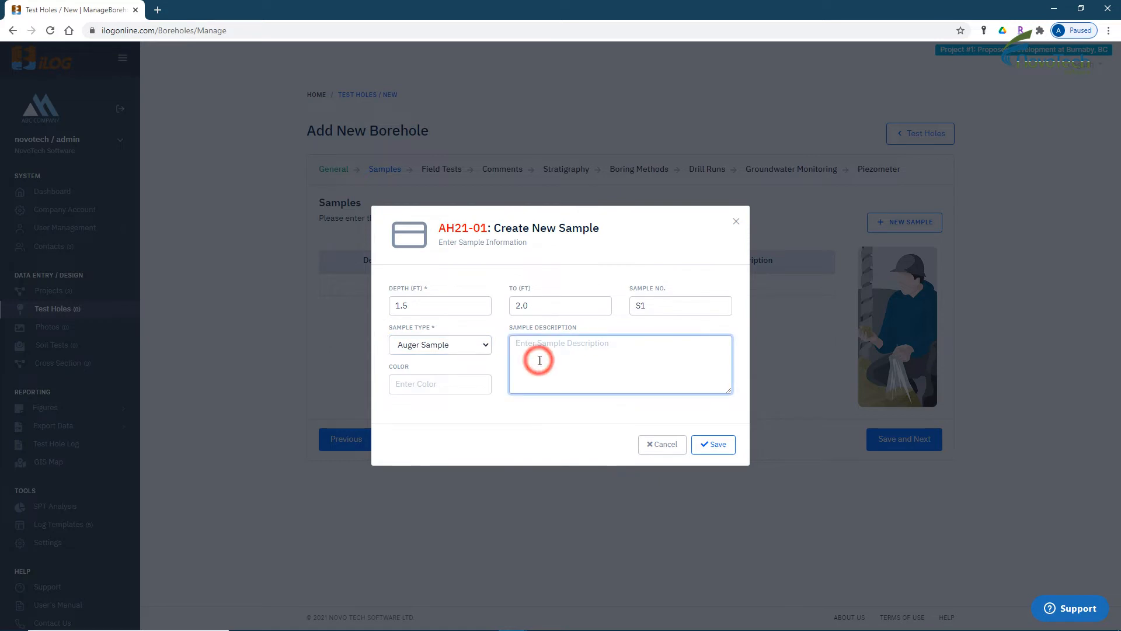
{"action": "type", "text": "Silty sand with trace gravel, moist, inferred to be compact"}
{"action": "left_click", "coordinate": [451, 384]}
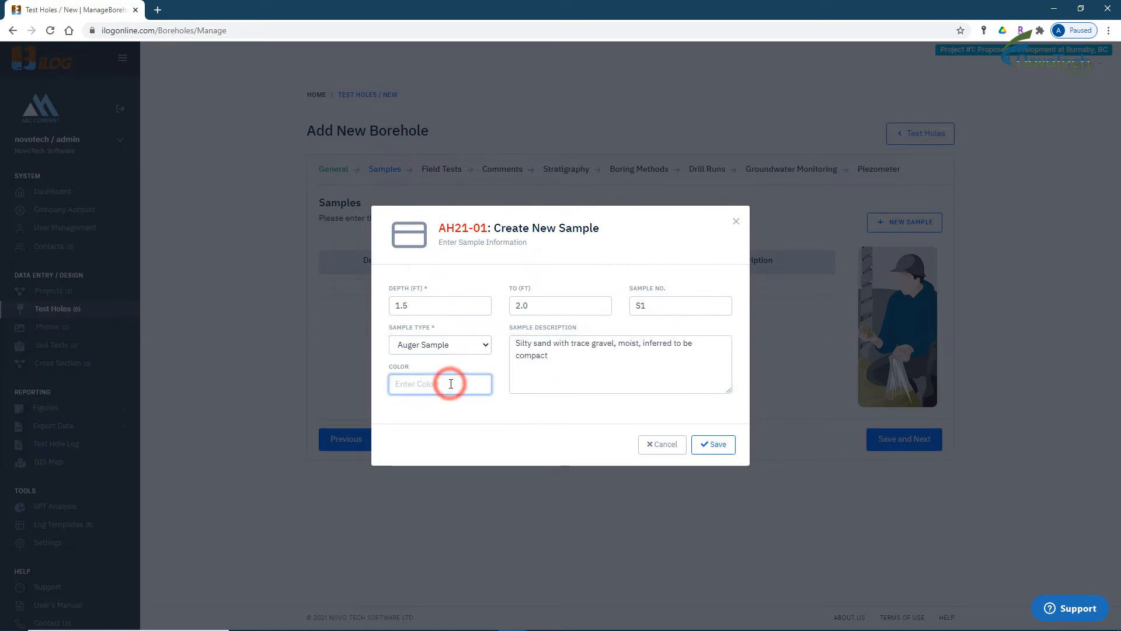
{"action": "type", "text": "grey"}
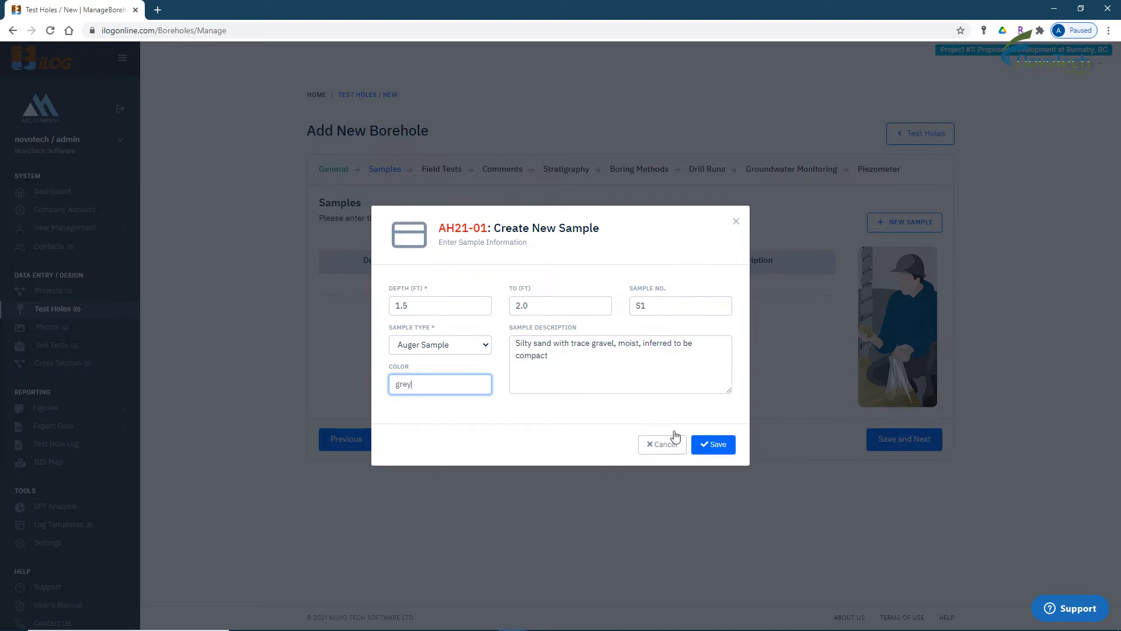
{"action": "left_click", "coordinate": [722, 445]}
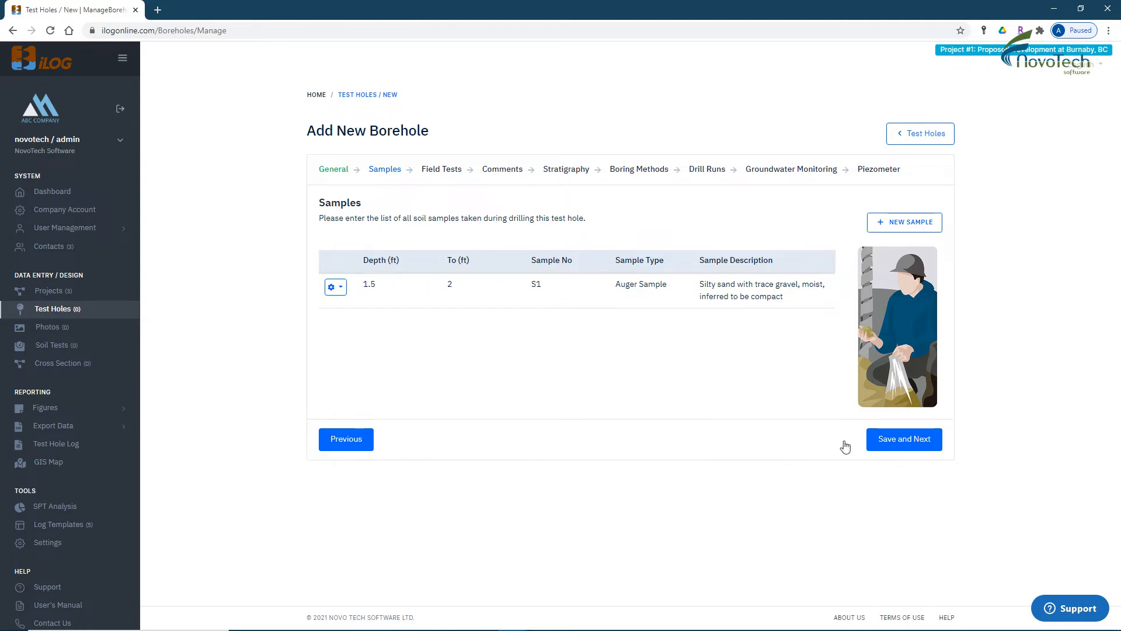
{"action": "left_click", "coordinate": [903, 443]}
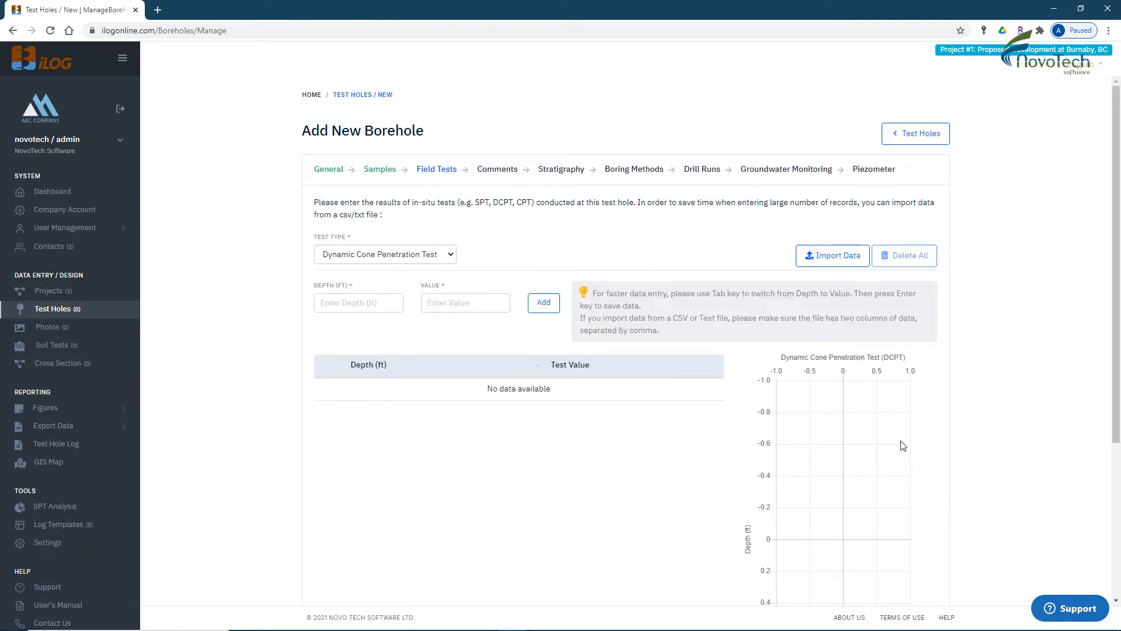
Keep DCPT as test type and record readings 10 at 1 ft and 13 at 2 ft.
{"action": "left_click", "coordinate": [449, 256]}
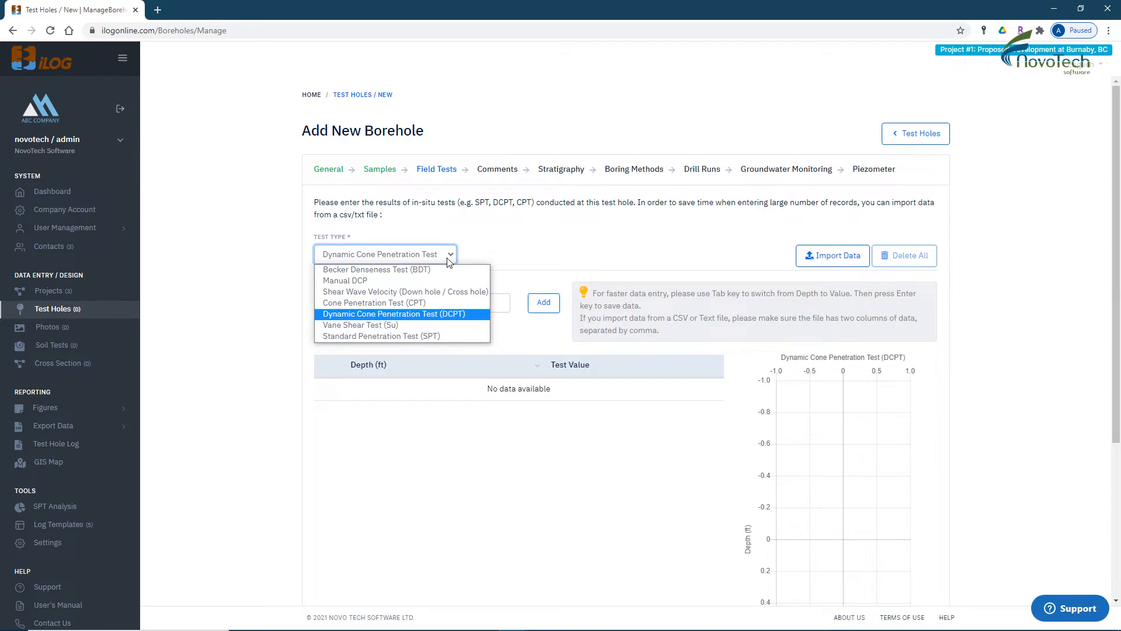
{"action": "left_click", "coordinate": [449, 261]}
{"action": "left_click", "coordinate": [362, 302]}
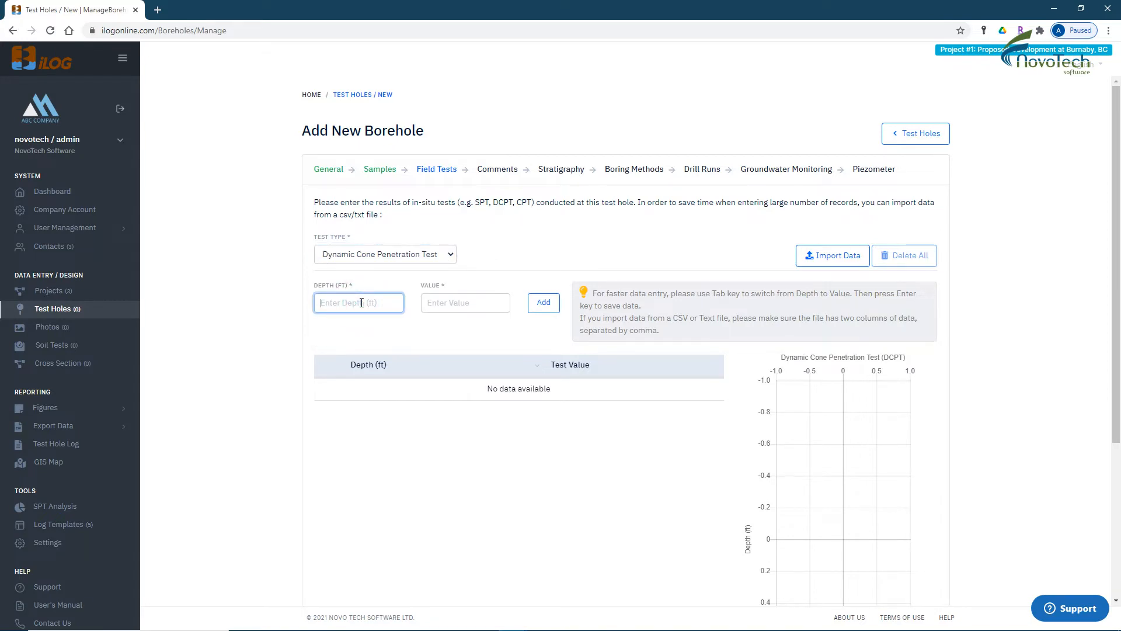
{"action": "type", "text": "1"}
{"action": "key", "text": "Tab"}
{"action": "type", "text": "10"}
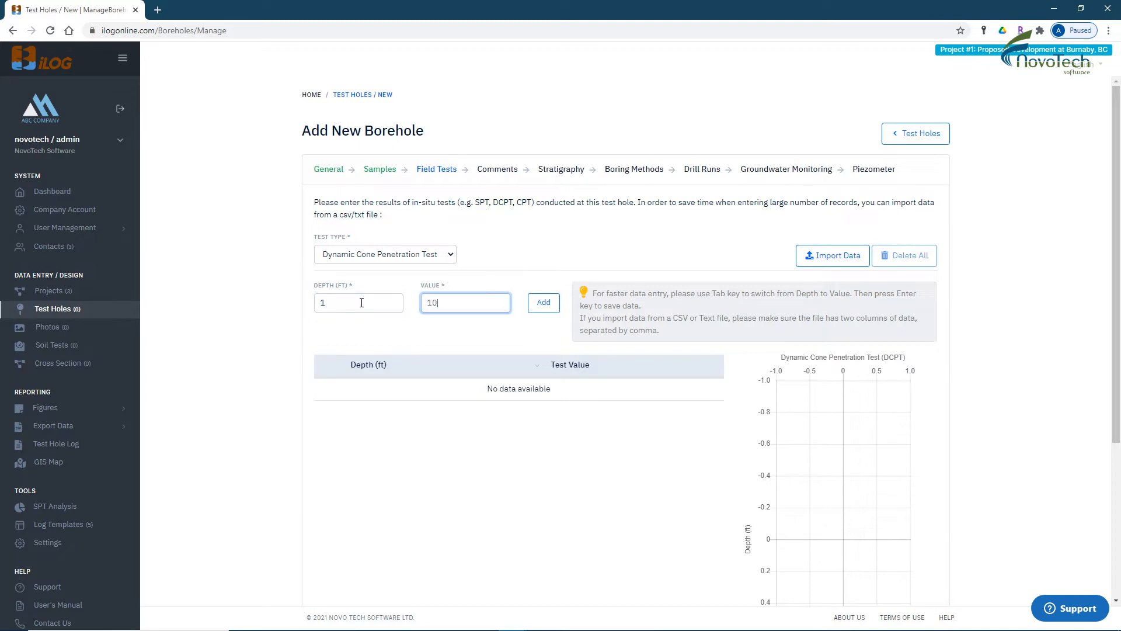
{"action": "key", "text": "Return"}
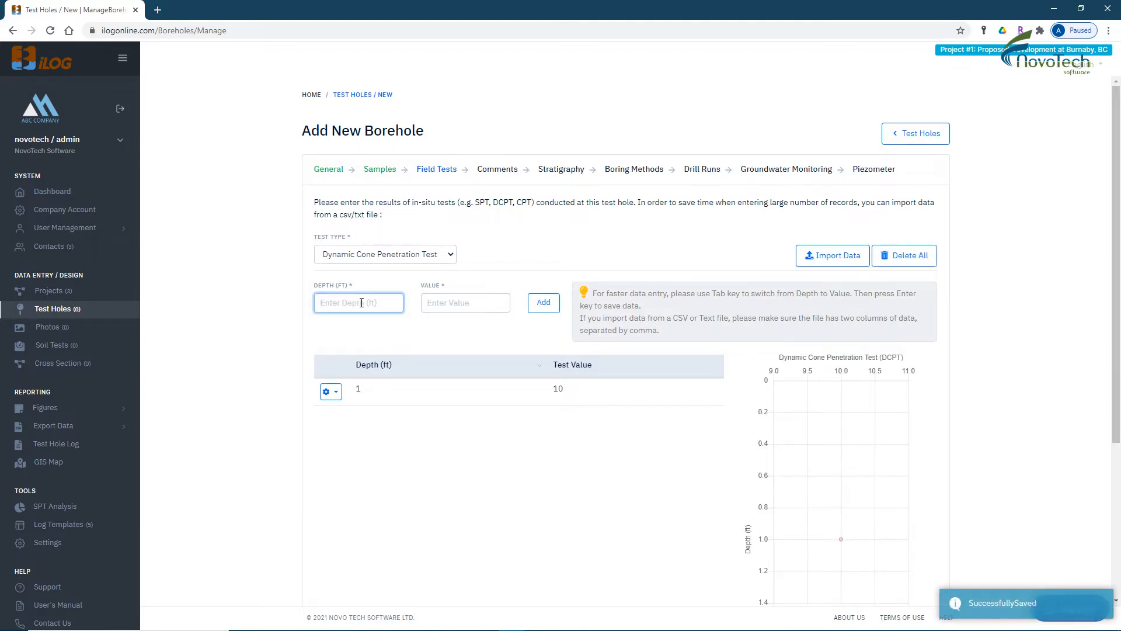
{"action": "type", "text": "2"}
{"action": "key", "text": "Tab"}
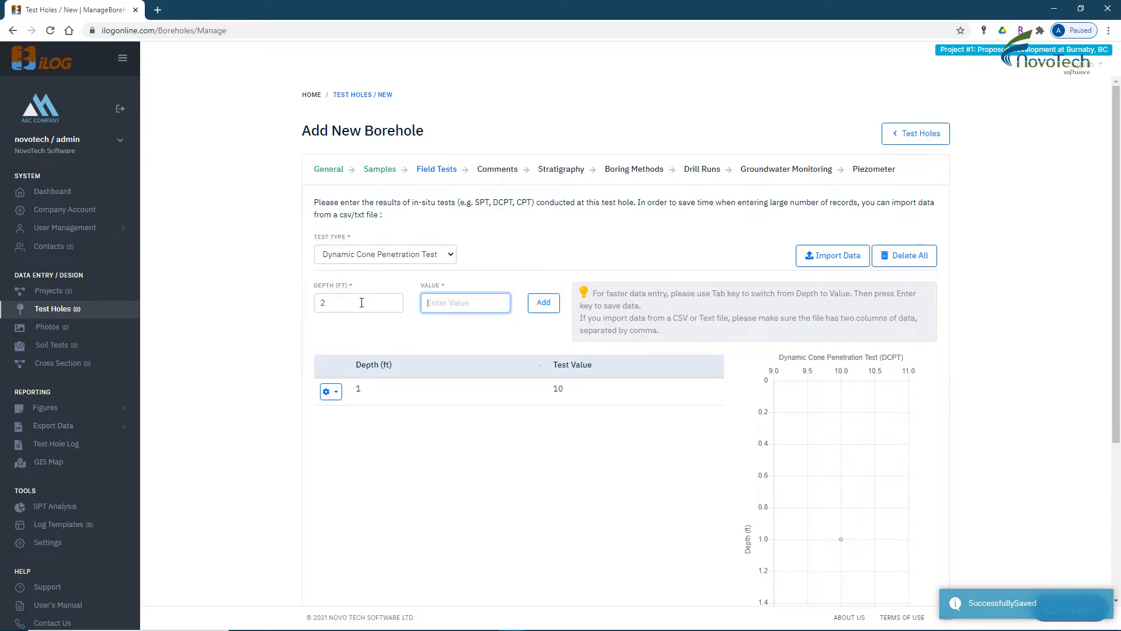
{"action": "type", "text": "13"}
{"action": "key", "text": "Return"}
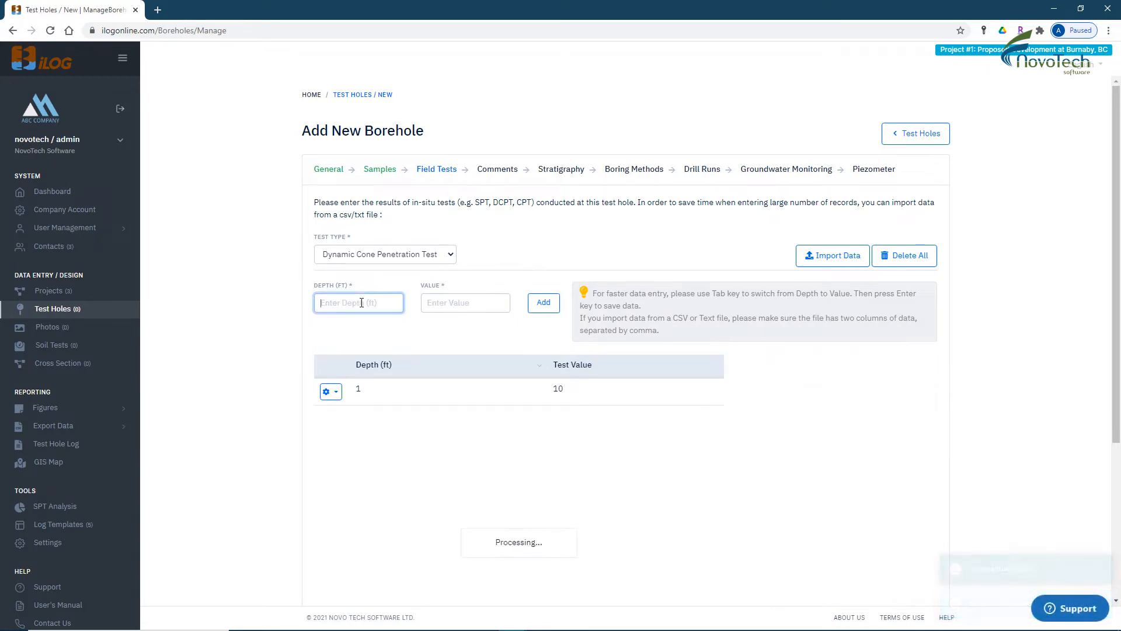
{"action": "type", "text": "3"}
Record DCPT readings 18 at 3 ft and 19 at 4 ft, then open Import Data.
{"action": "key", "text": "Tab"}
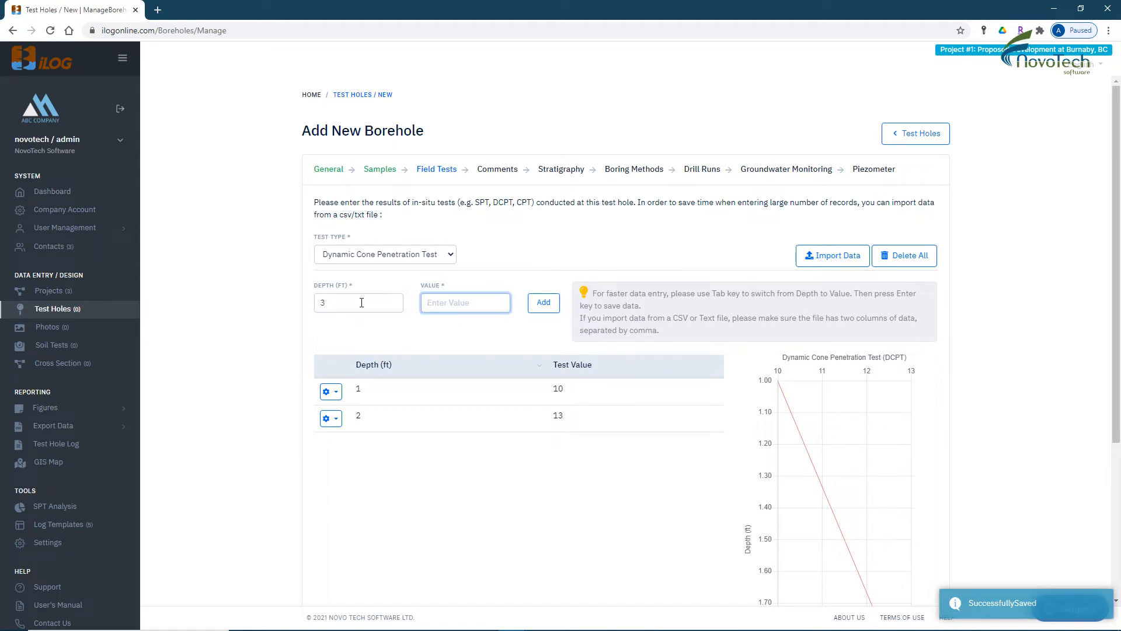
{"action": "type", "text": "18"}
{"action": "key", "text": "Return"}
{"action": "type", "text": "4"}
{"action": "key", "text": "Tab"}
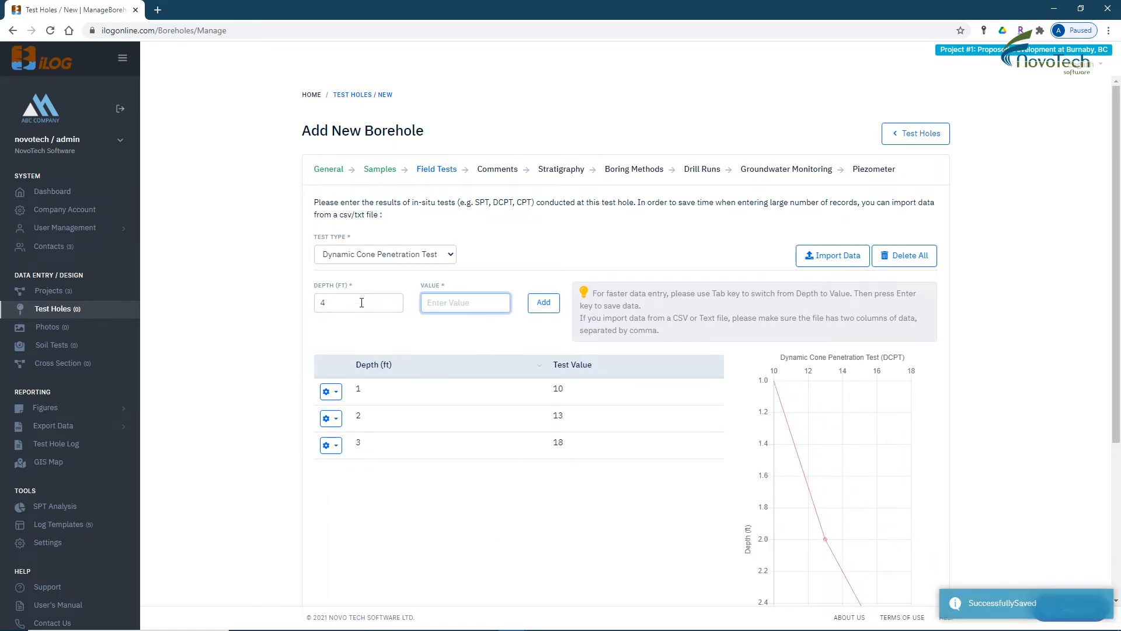
{"action": "type", "text": "19"}
{"action": "key", "text": "Return"}
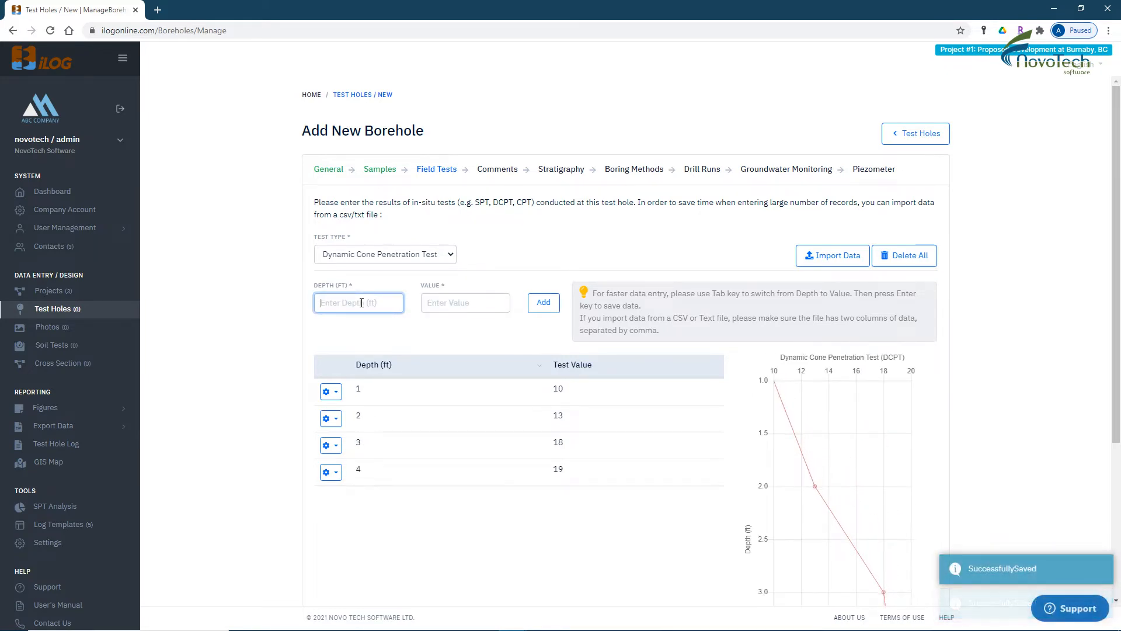
{"action": "left_click", "coordinate": [838, 257]}
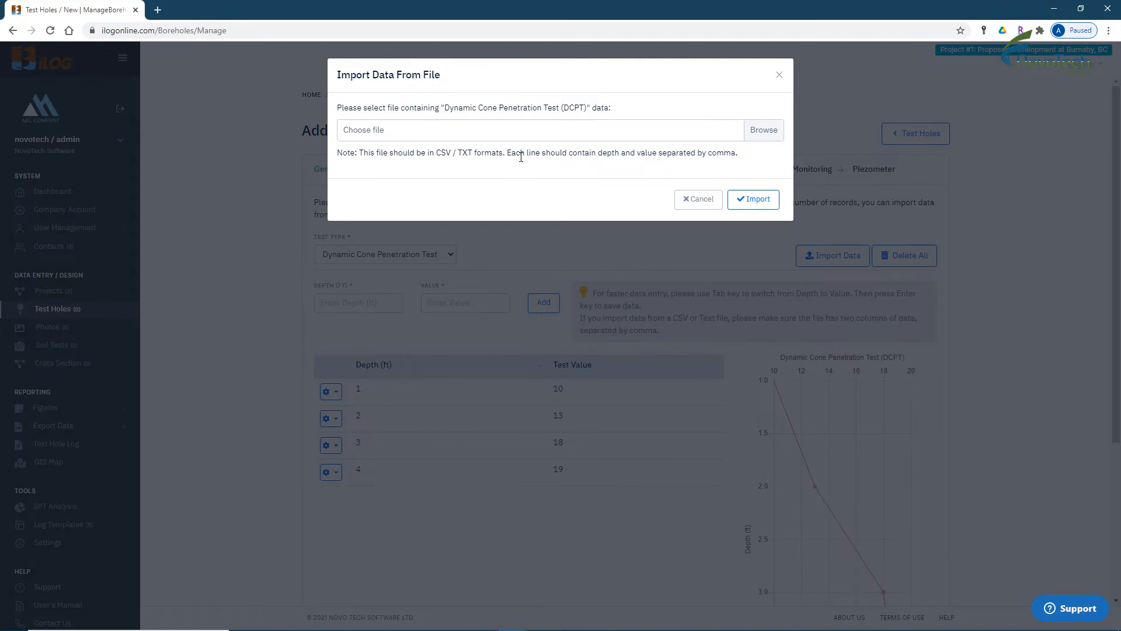
Cancel the empty file import, then save the DCPT readings and continue to Comments.
{"action": "left_click", "coordinate": [761, 199]}
{"action": "left_click", "coordinate": [709, 199]}
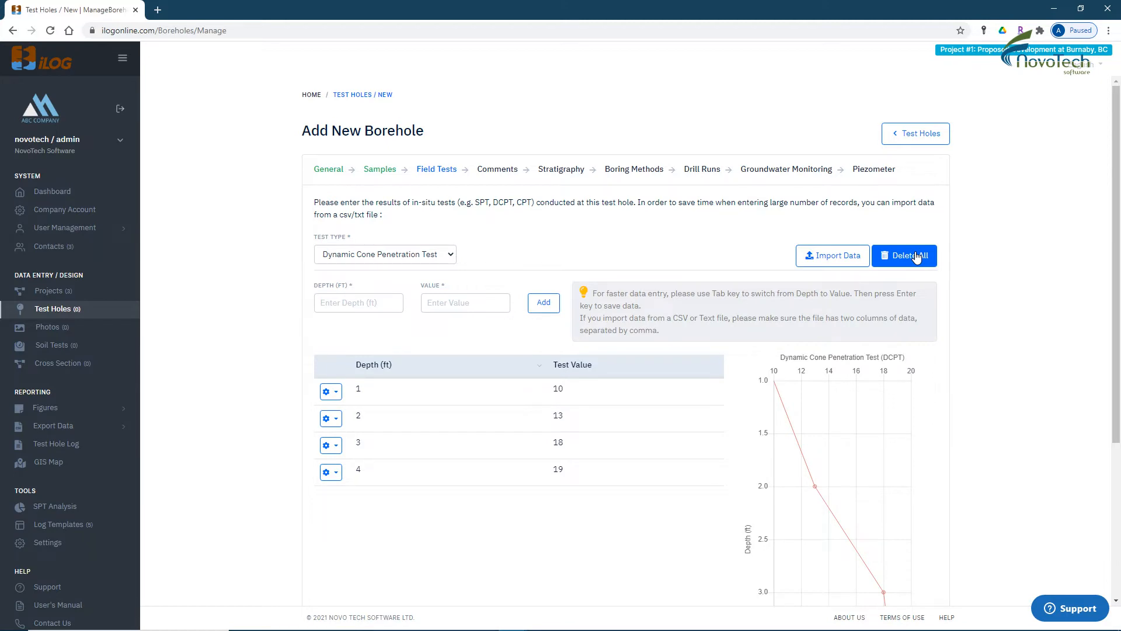
{"action": "scroll", "coordinate": [992, 292], "scroll_direction": "down", "scroll_amount": 4}
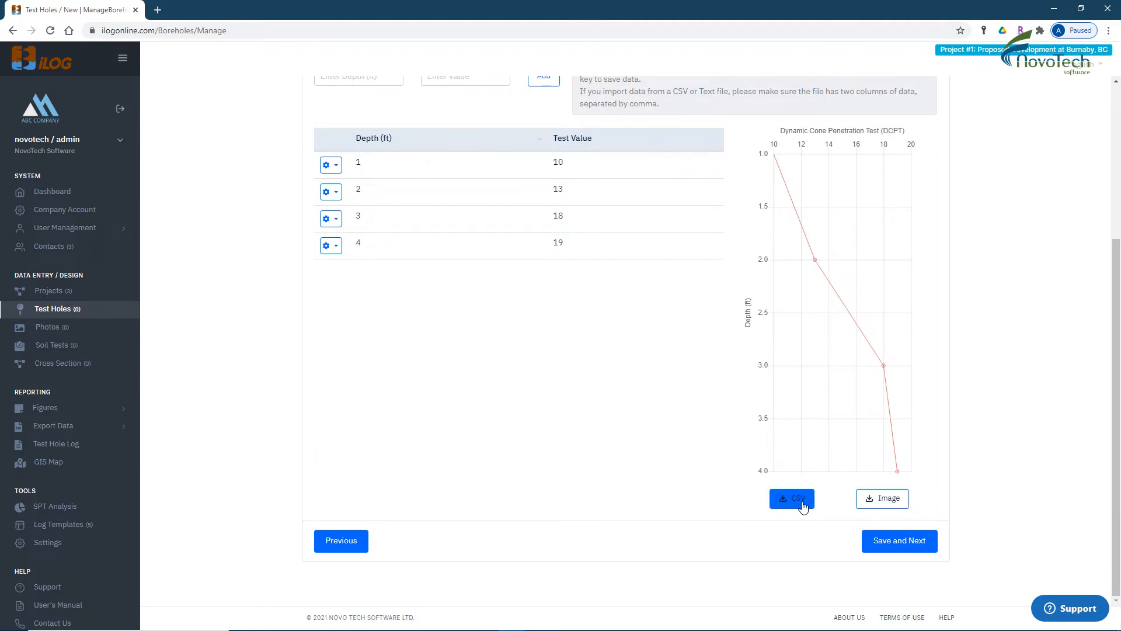
{"action": "left_click", "coordinate": [893, 542]}
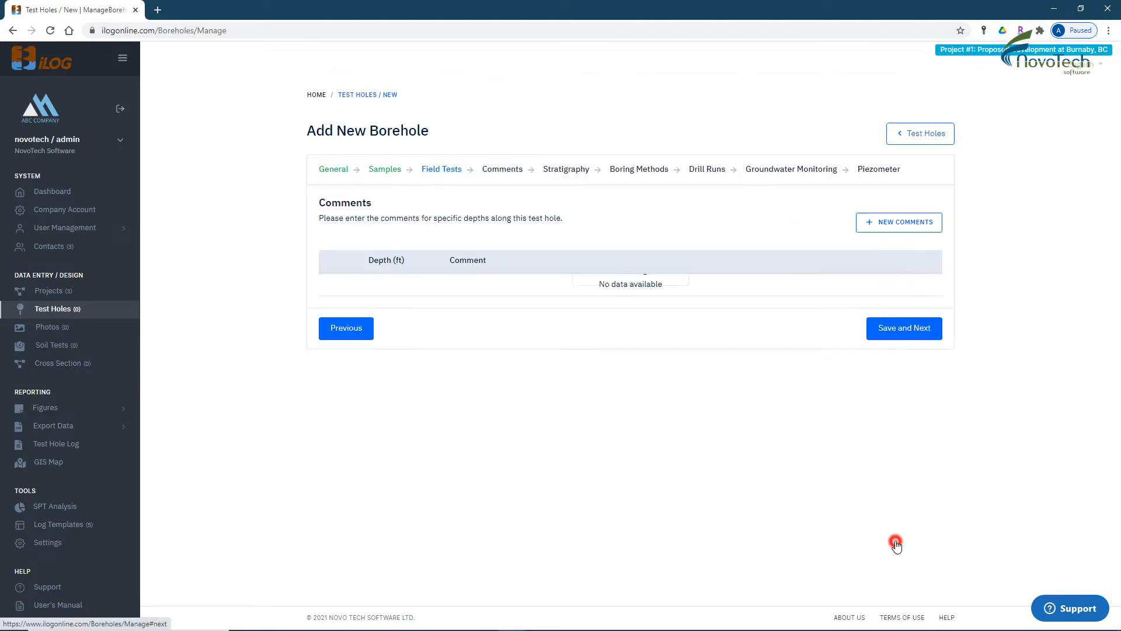
Save a 5 ft depth comment 'slight seepage at 5 ft depth' and proceed to Stratigraphy.
{"action": "left_click", "coordinate": [904, 223]}
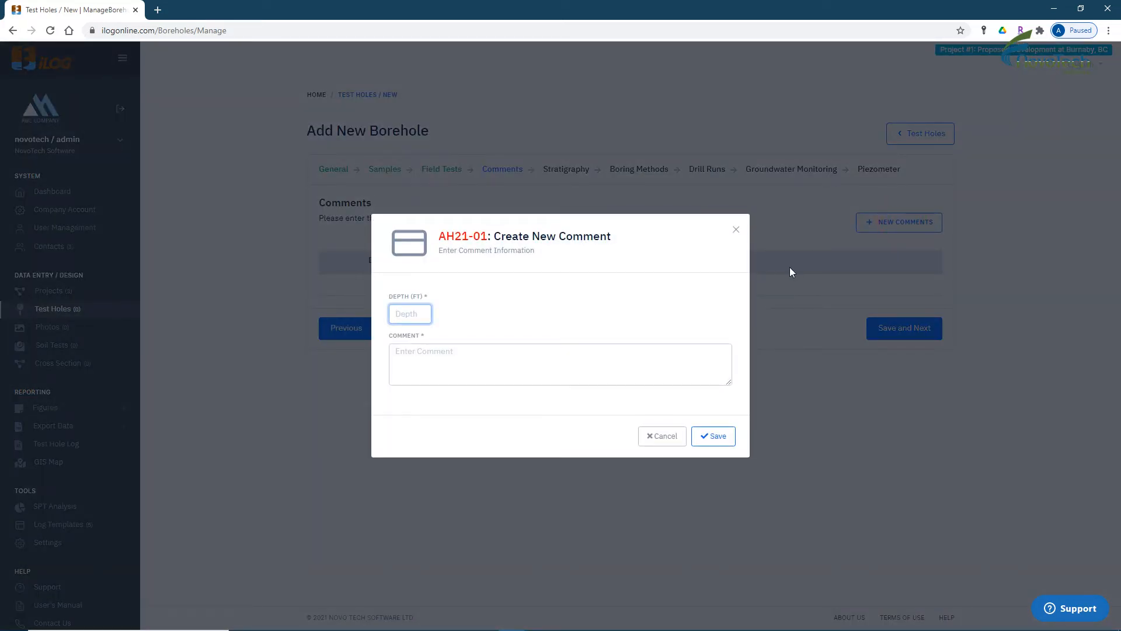
{"action": "type", "text": "5"}
{"action": "key", "text": "Tab"}
{"action": "type", "text": "slight seepag"}
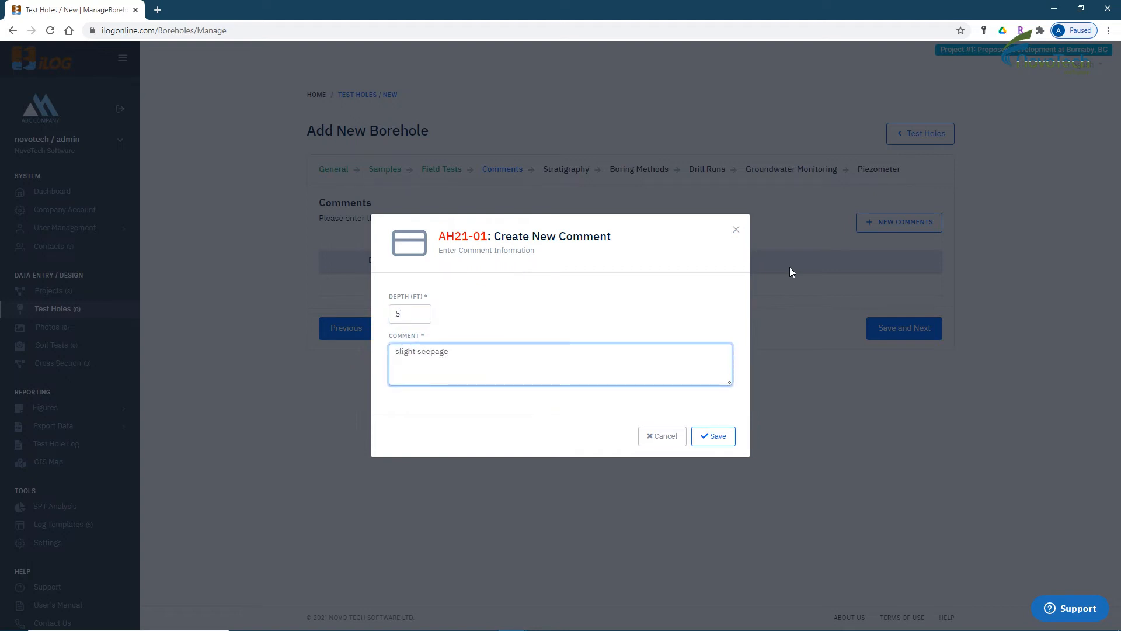
{"action": "type", "text": "e at 5 ft depth"}
{"action": "left_click", "coordinate": [713, 440]}
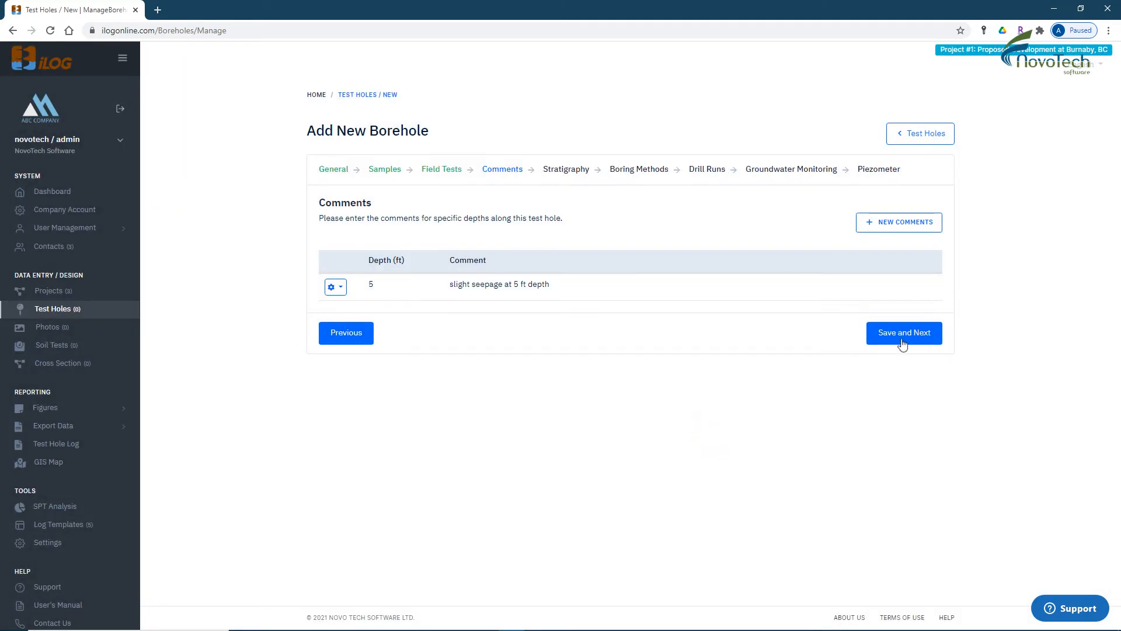
{"action": "left_click", "coordinate": [908, 335]}
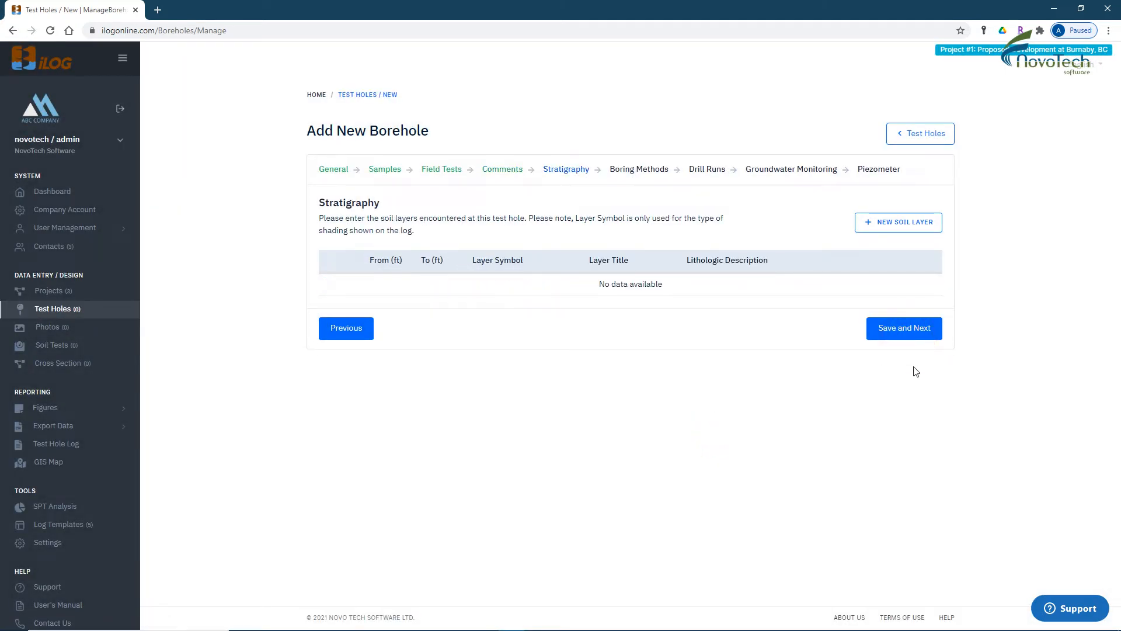
Start a new soil layer from 0 to 3.5 ft titled 'Fill Material (sand)'.
{"action": "left_click", "coordinate": [909, 225]}
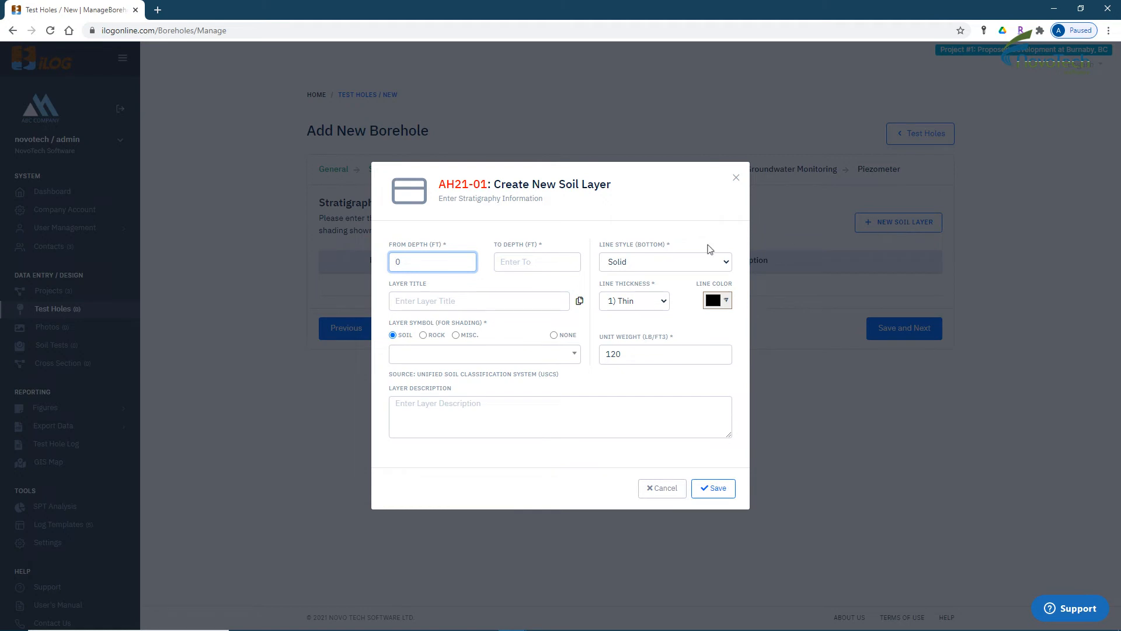
{"action": "left_click", "coordinate": [553, 261]}
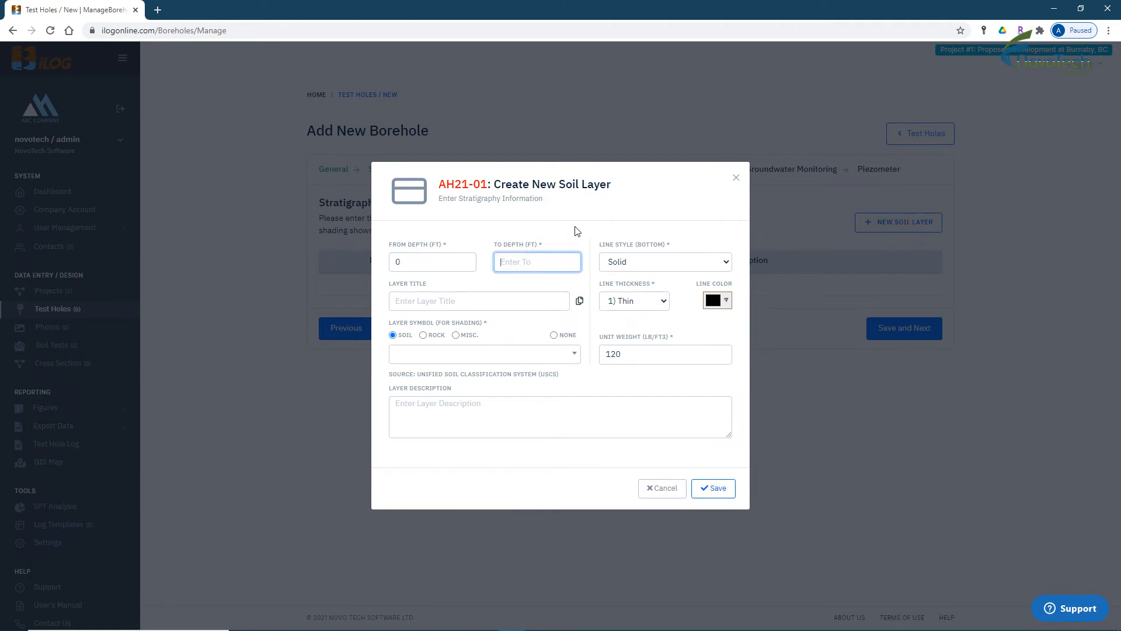
{"action": "type", "text": "3.5"}
{"action": "left_click", "coordinate": [497, 301]}
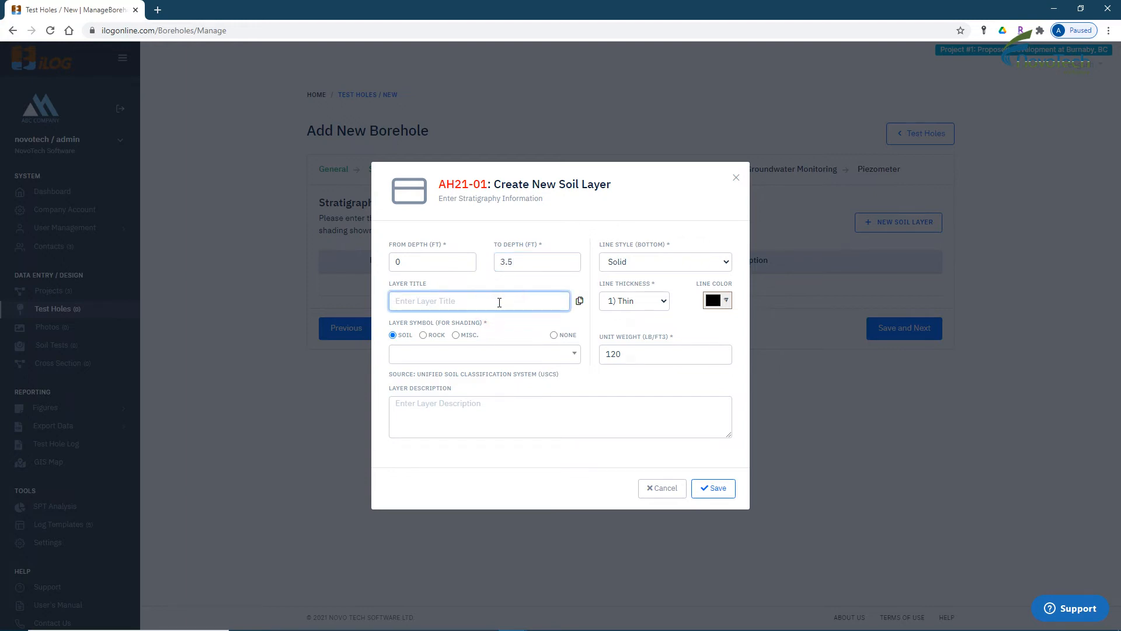
{"action": "type", "text": "Fill Material (sand"}
Give the layer FL shading and the description 'Silty sand with trace gravel, moist, inferred to be FILL'.
{"action": "left_click", "coordinate": [500, 356]}
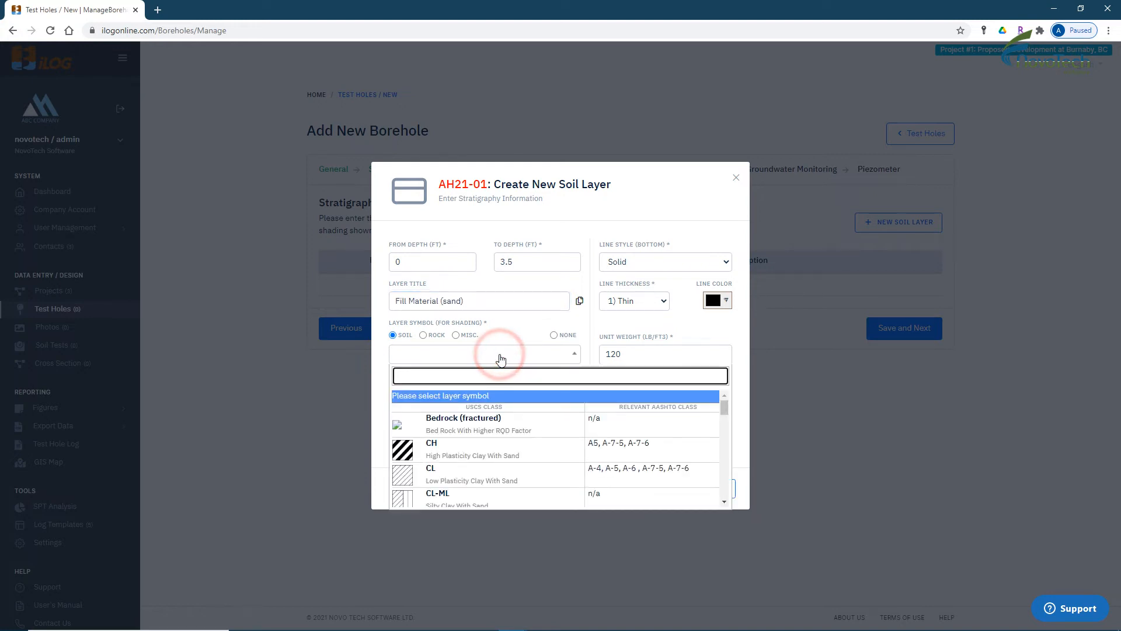
{"action": "scroll", "coordinate": [531, 403], "scroll_direction": "down", "scroll_amount": 5}
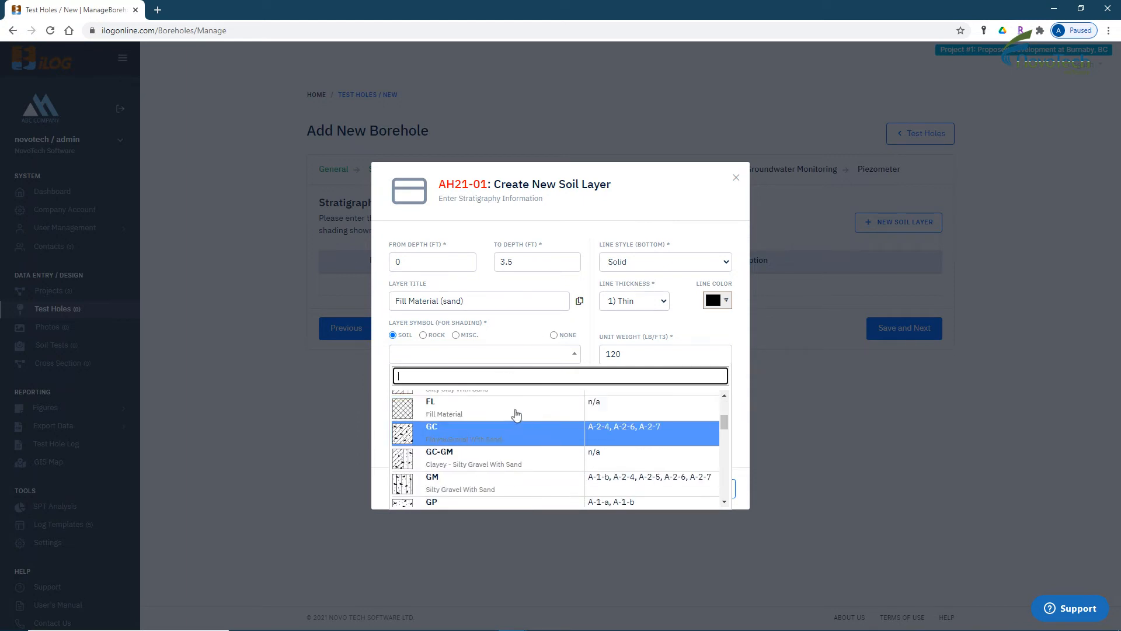
{"action": "left_click", "coordinate": [460, 413]}
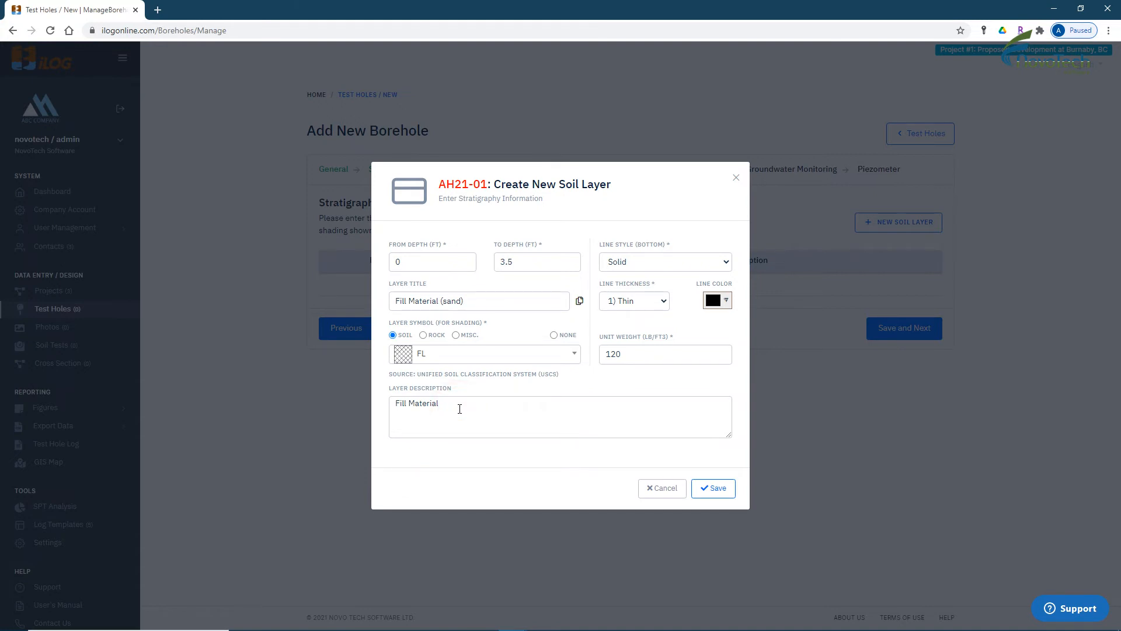
{"action": "left_click", "coordinate": [522, 409]}
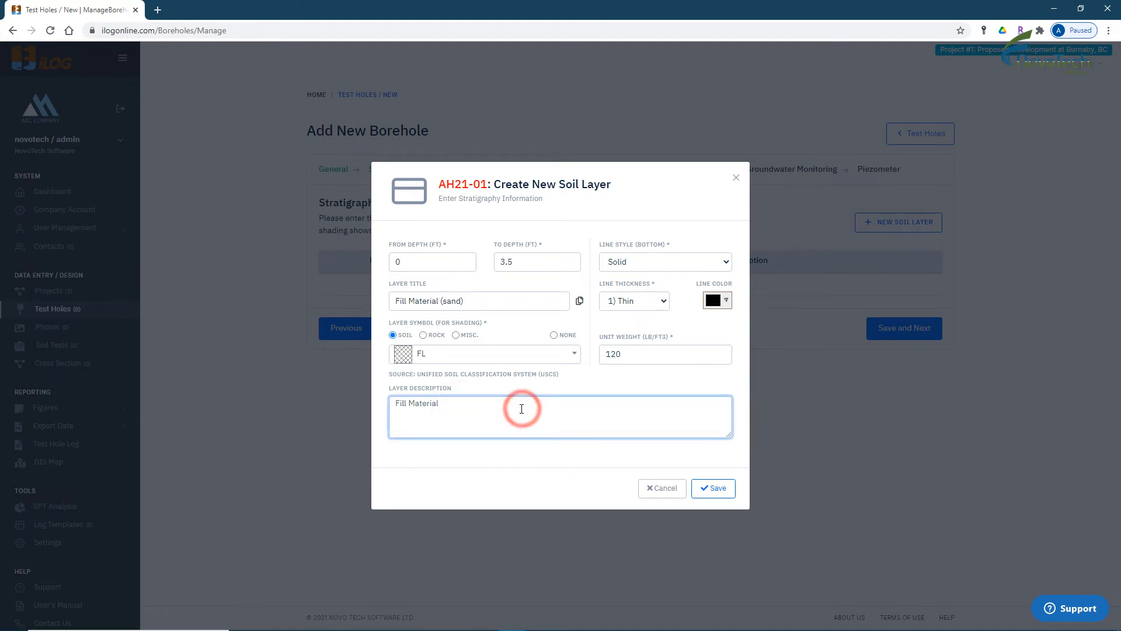
{"action": "key", "text": "ctrl+a"}
{"action": "type", "text": "Silty sand with trace gravel"}
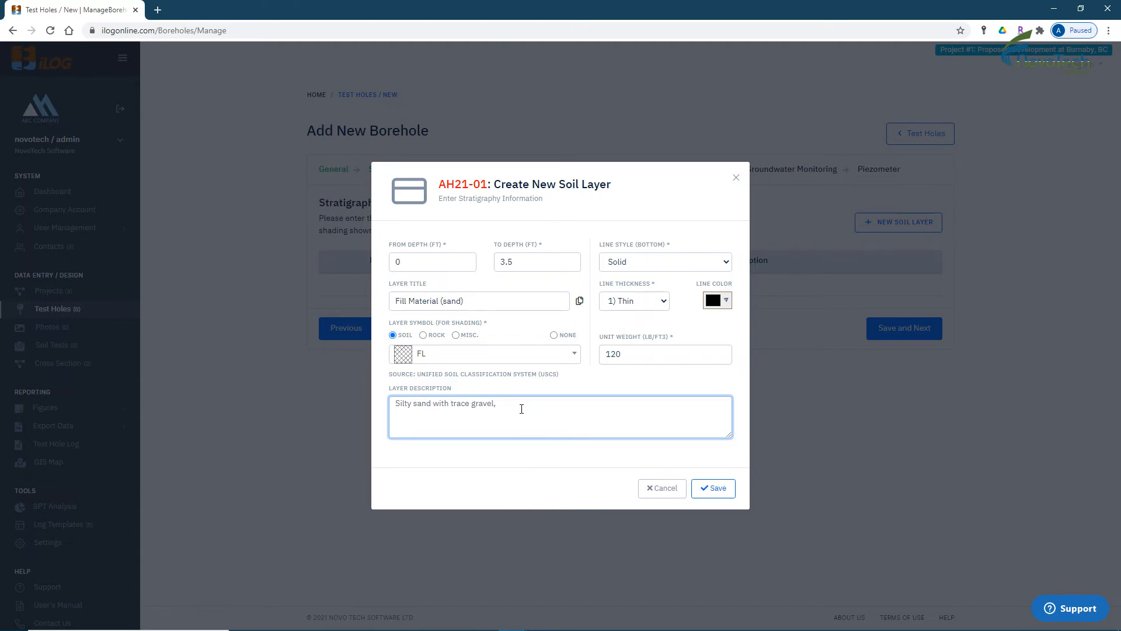
{"action": "type", "text": ", moist, inferred to be FILL"}
Review the bottom line style and colour options, keeping the solid line and default colour.
{"action": "left_click", "coordinate": [701, 262]}
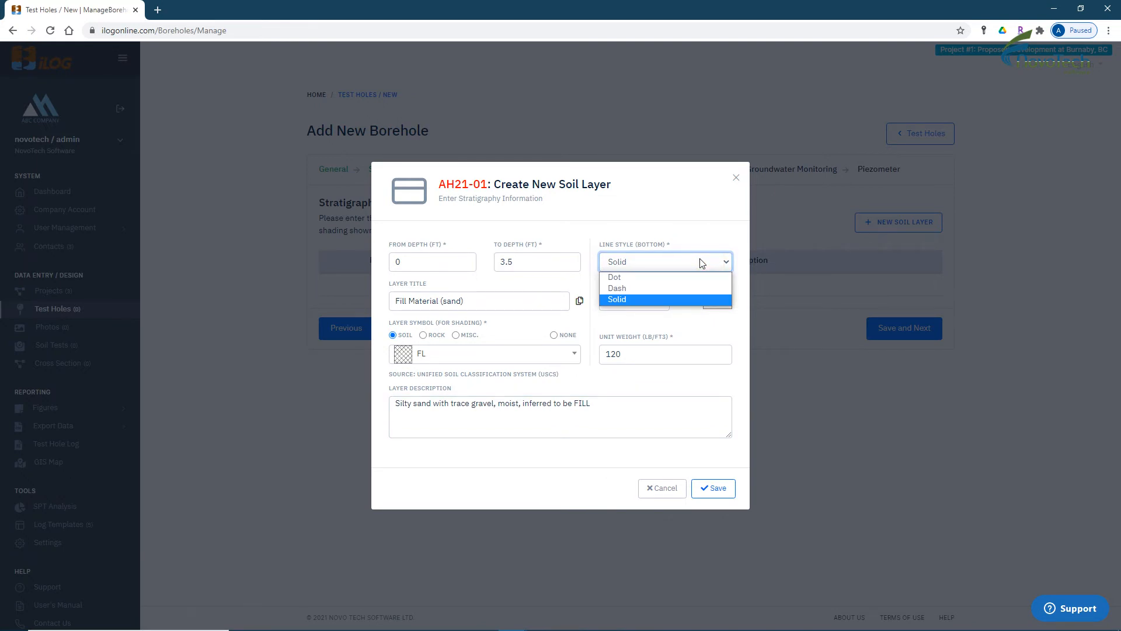
{"action": "left_click", "coordinate": [701, 263]}
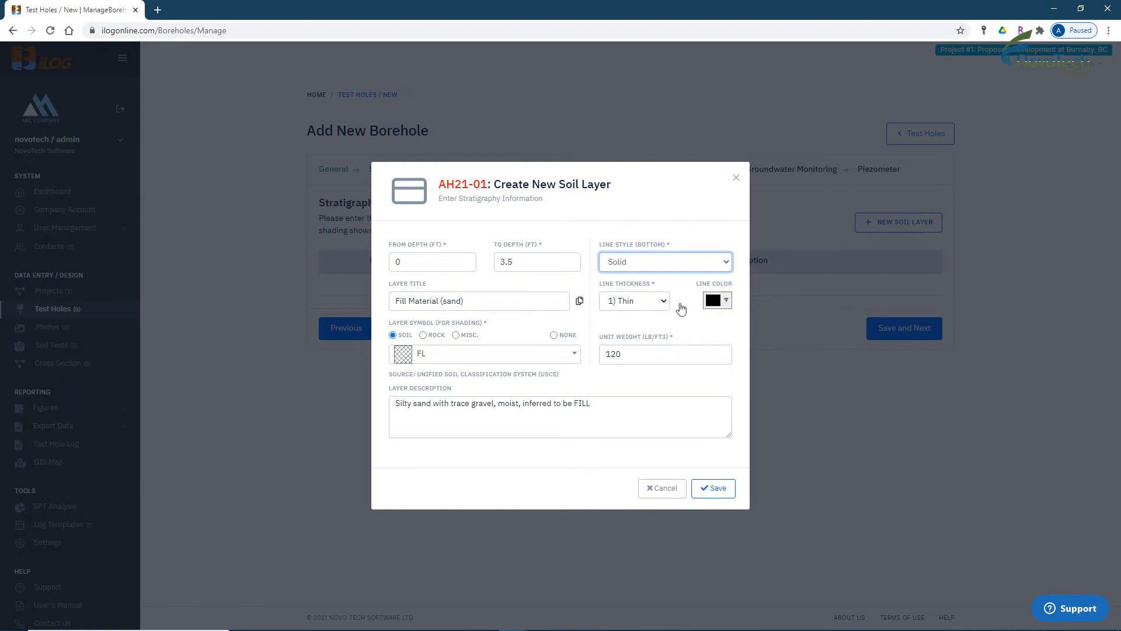
{"action": "left_click", "coordinate": [727, 300]}
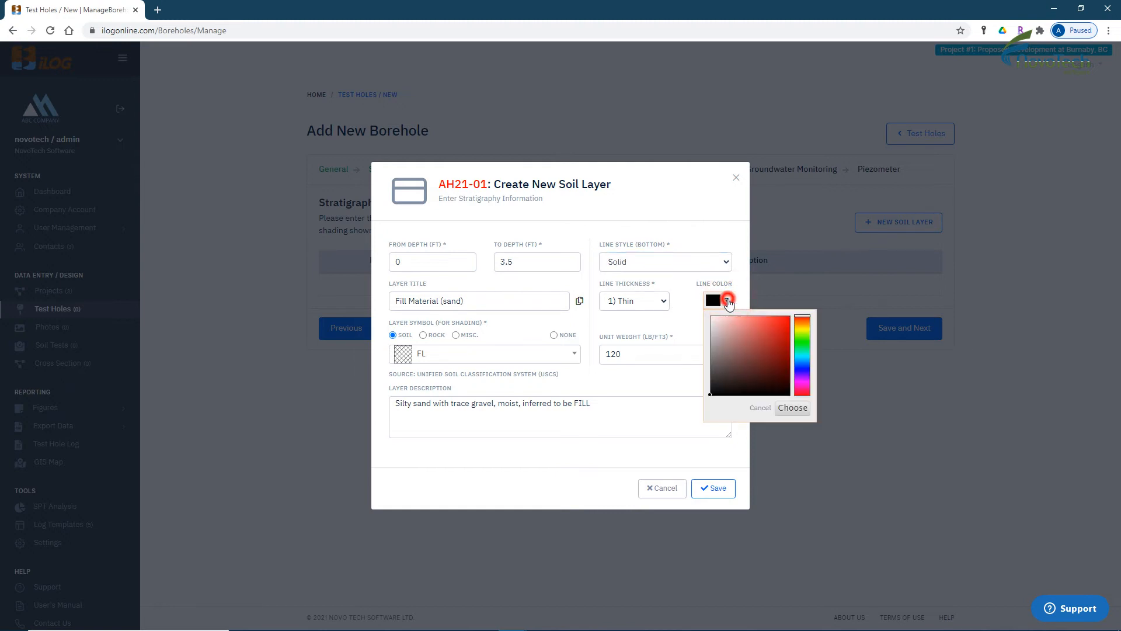
{"action": "left_click", "coordinate": [726, 301]}
{"action": "left_click", "coordinate": [670, 357]}
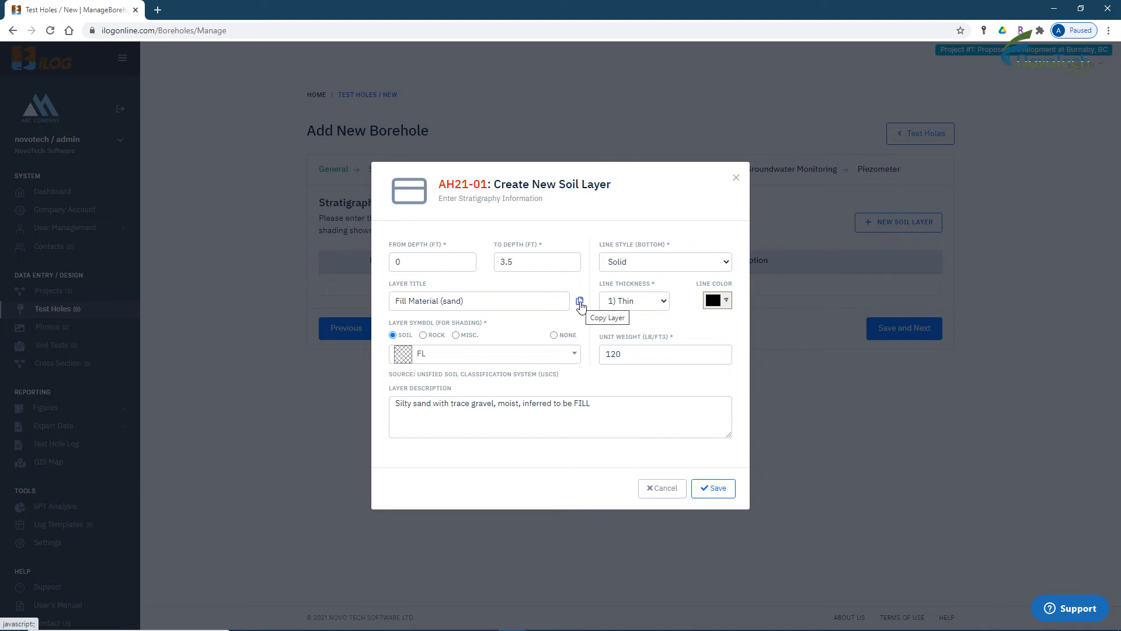
Browse the rock and miscellaneous layer symbol lists, briefly setting no shading.
{"action": "left_click", "coordinate": [423, 335]}
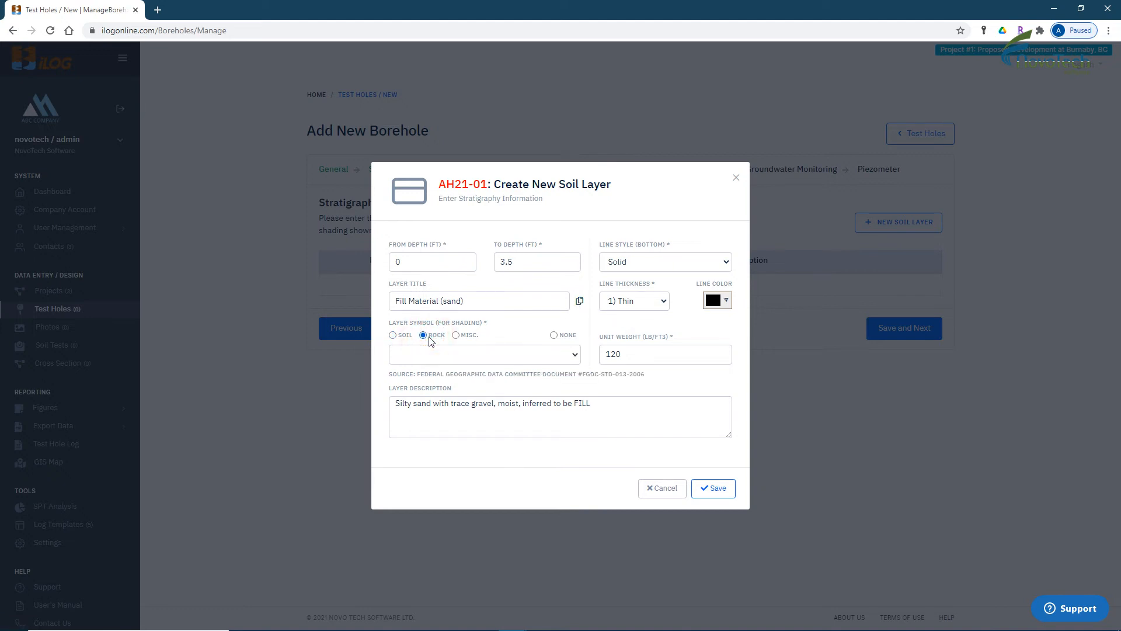
{"action": "left_click", "coordinate": [448, 354]}
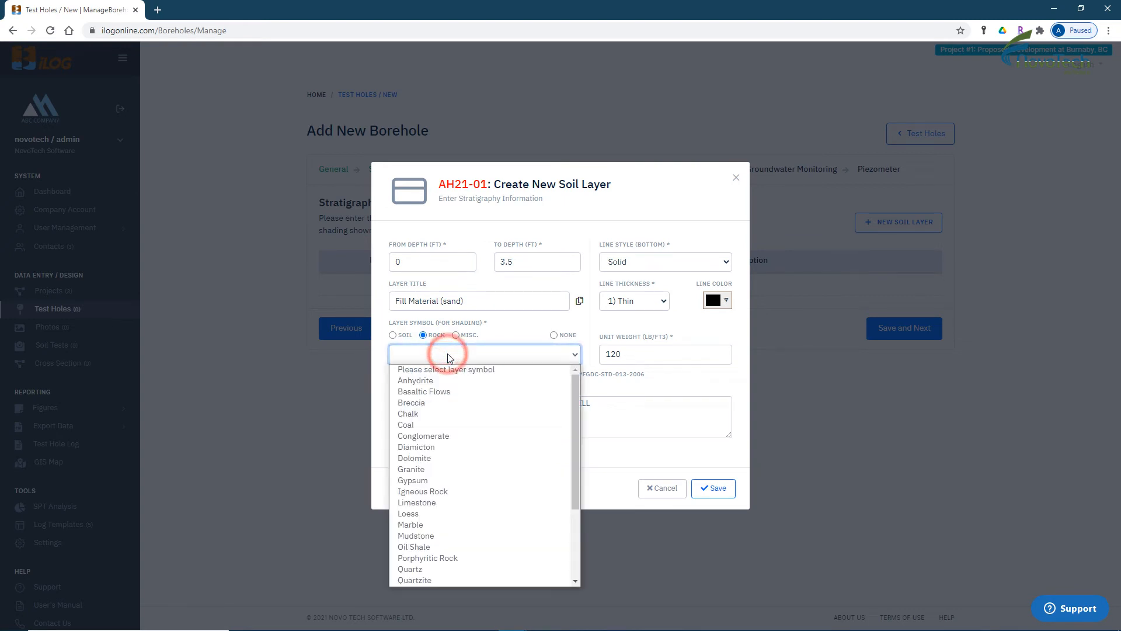
{"action": "scroll", "coordinate": [448, 355], "scroll_direction": "down", "scroll_amount": 2}
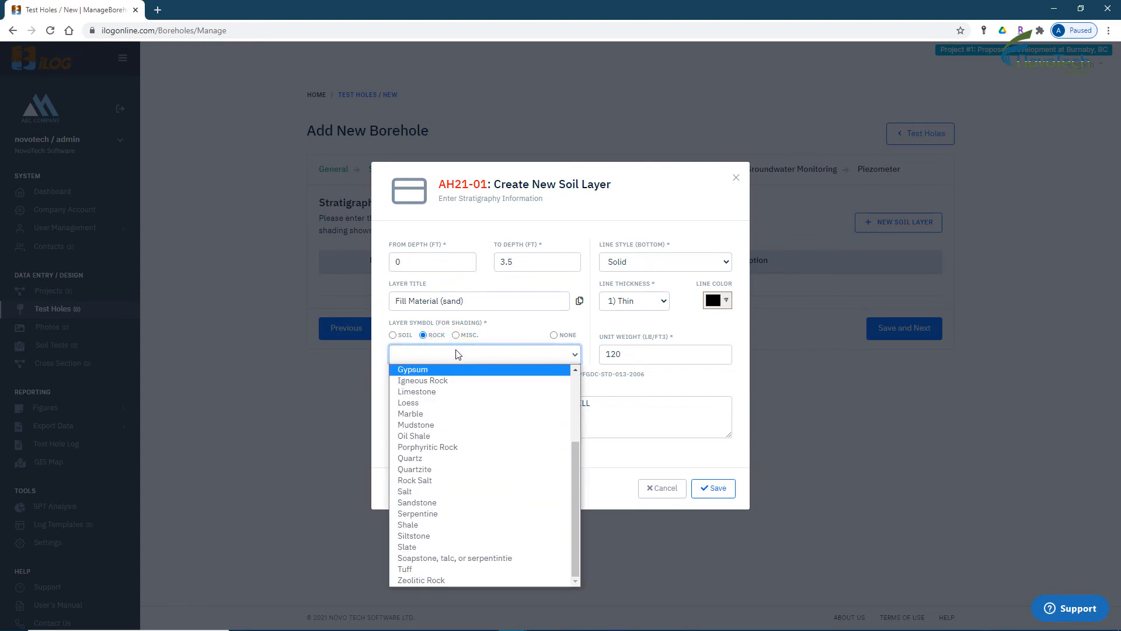
{"action": "left_click", "coordinate": [455, 354]}
{"action": "left_click", "coordinate": [465, 337]}
{"action": "left_click", "coordinate": [473, 359]}
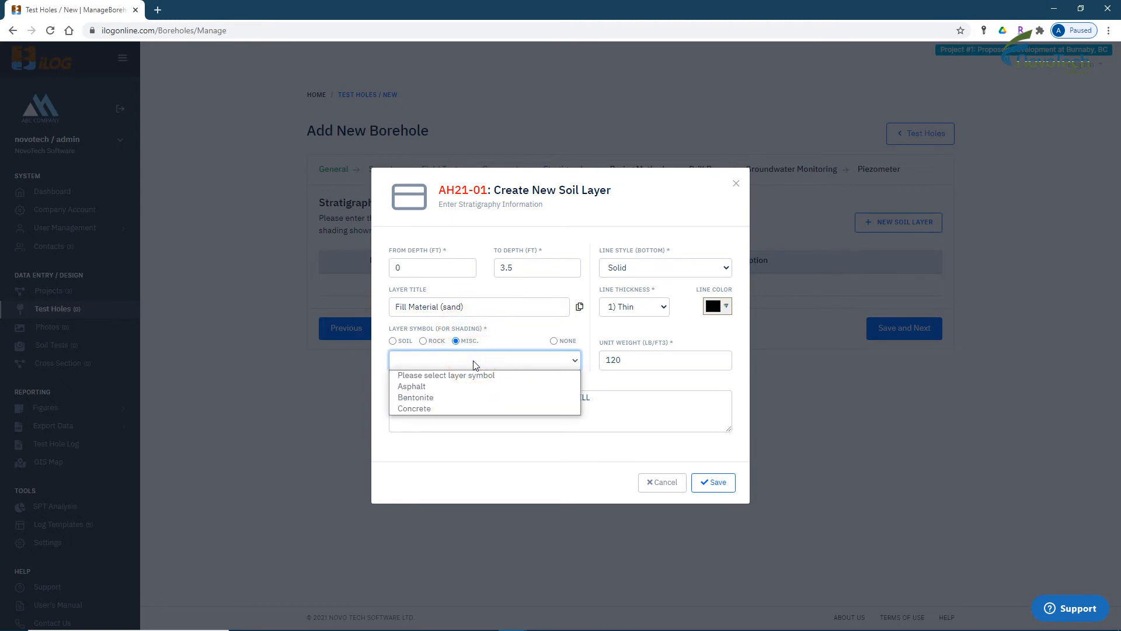
{"action": "left_click", "coordinate": [567, 343]}
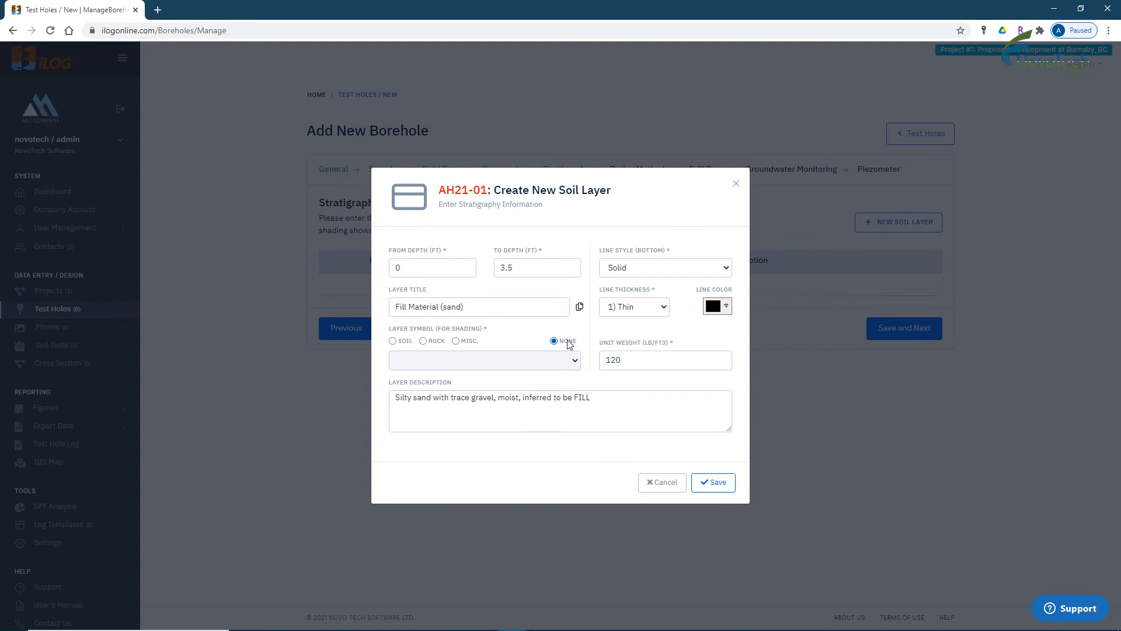
Reselect the FL soil shading, save the fill layer and continue to Boring Methods.
{"action": "left_click", "coordinate": [402, 342]}
{"action": "left_click", "coordinate": [427, 353]}
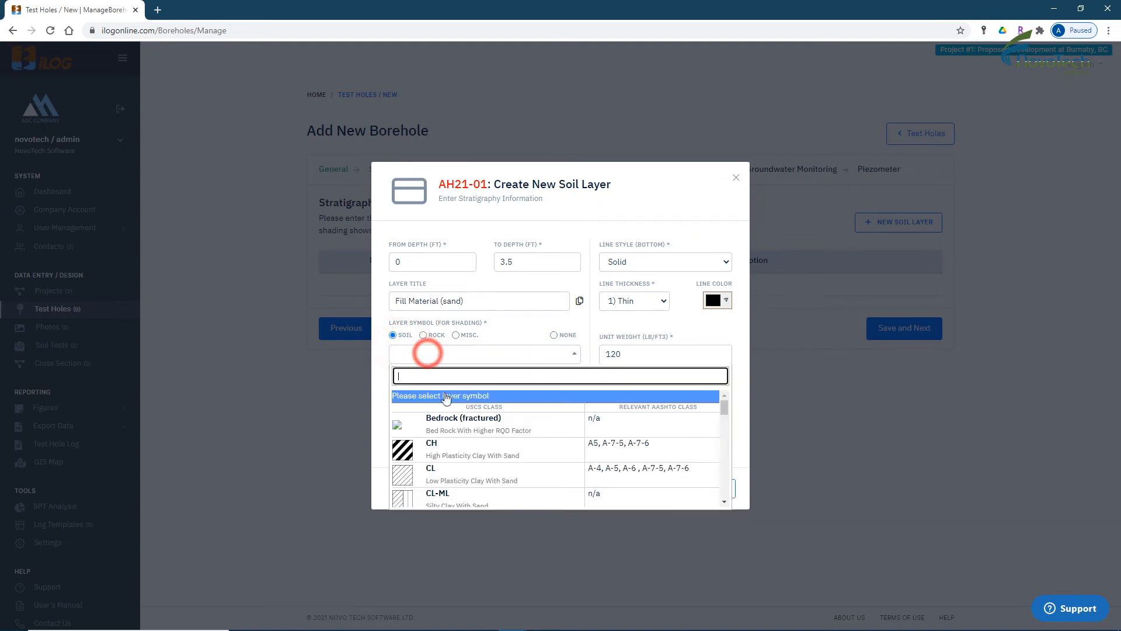
{"action": "scroll", "coordinate": [432, 450], "scroll_direction": "down", "scroll_amount": 4}
{"action": "left_click", "coordinate": [467, 409]}
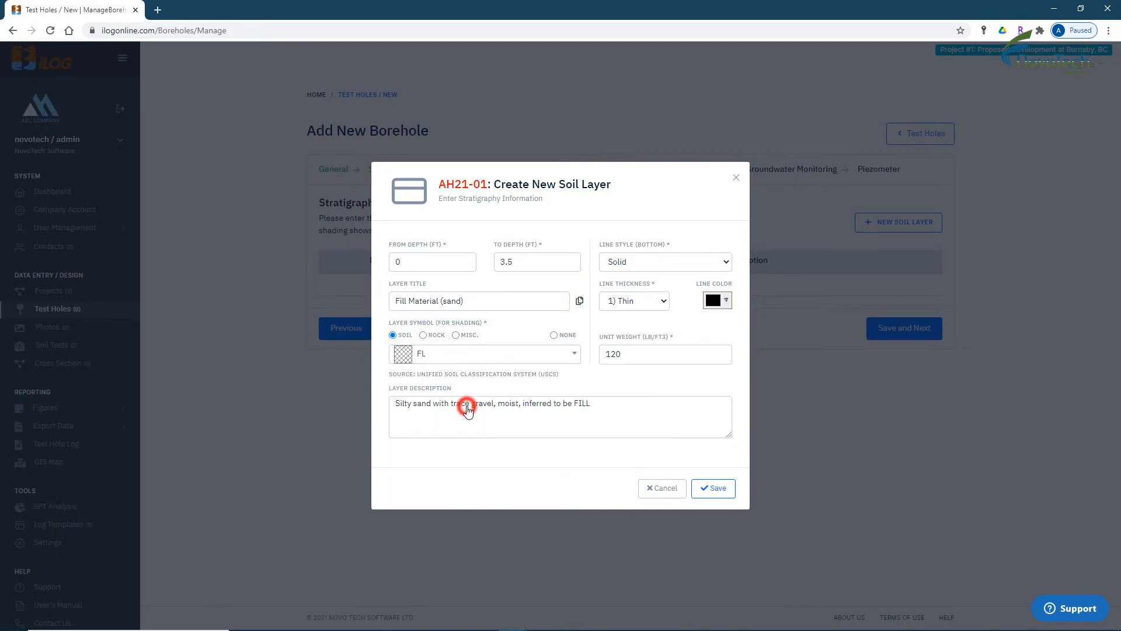
{"action": "left_click", "coordinate": [718, 487]}
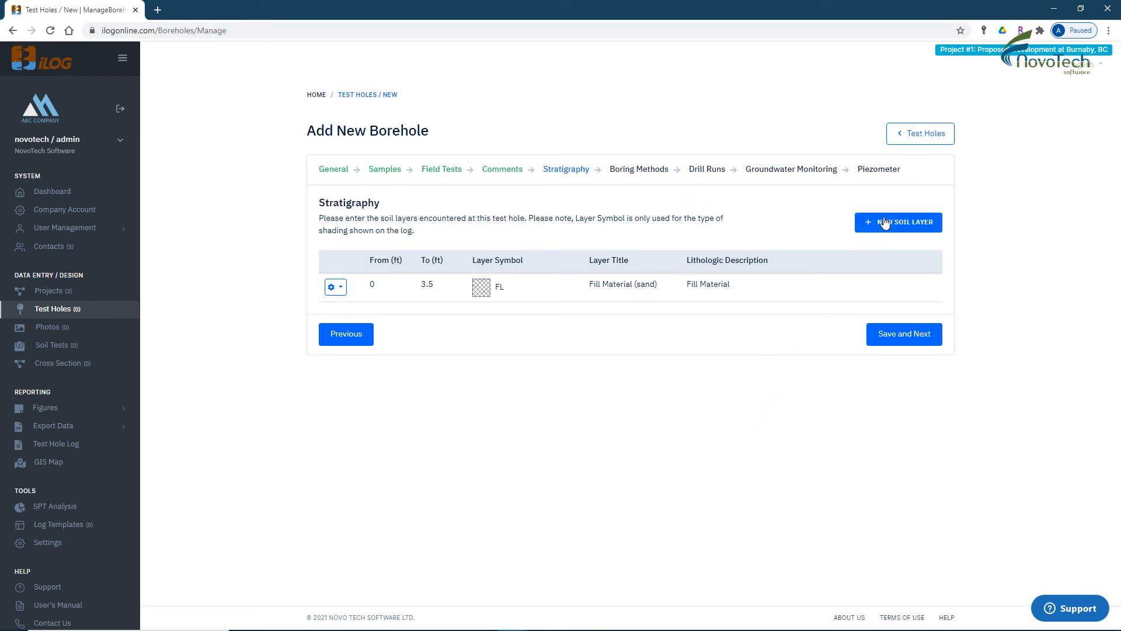
{"action": "left_click", "coordinate": [908, 336]}
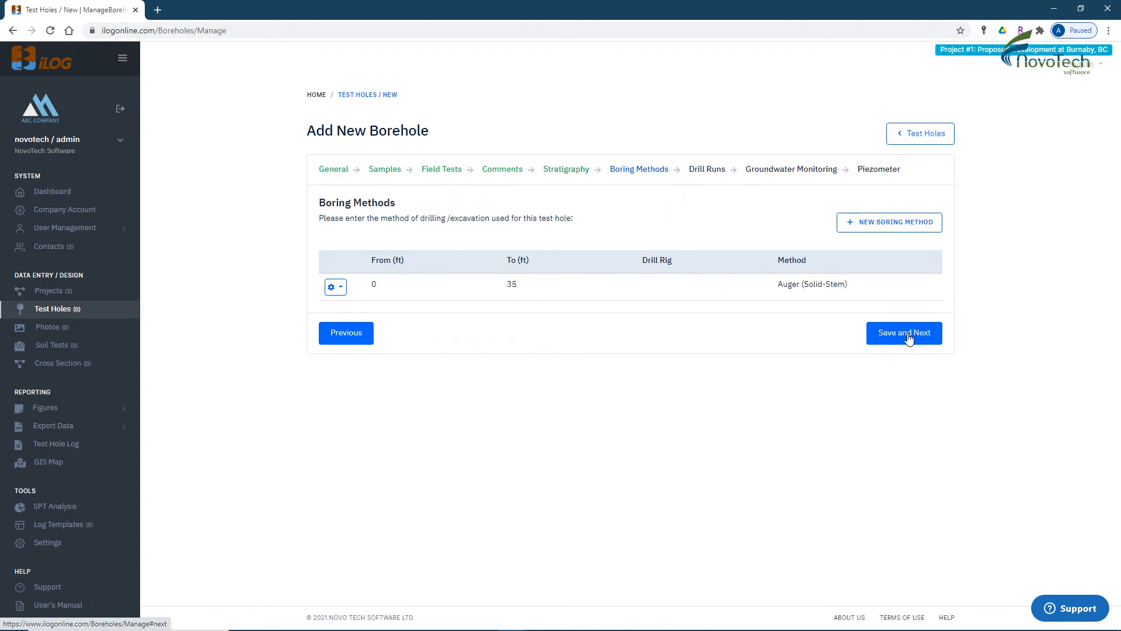
Add drill rig 'Track Rig B52' to the 0–35 ft auger boring method and continue to Drill Runs.
{"action": "left_click", "coordinate": [335, 287]}
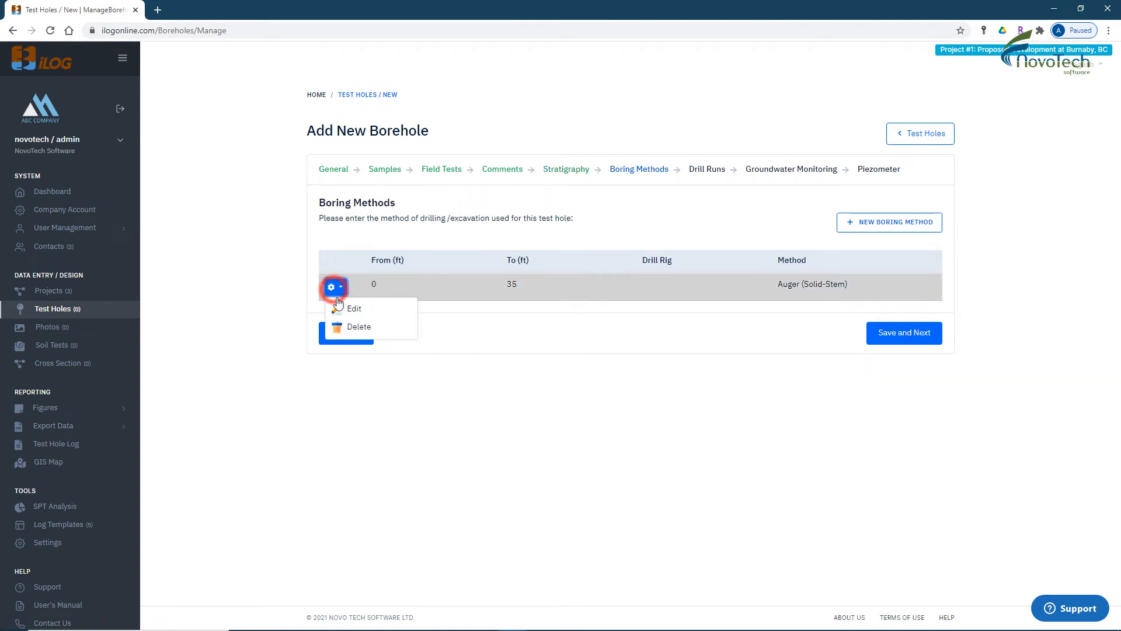
{"action": "left_click", "coordinate": [341, 308]}
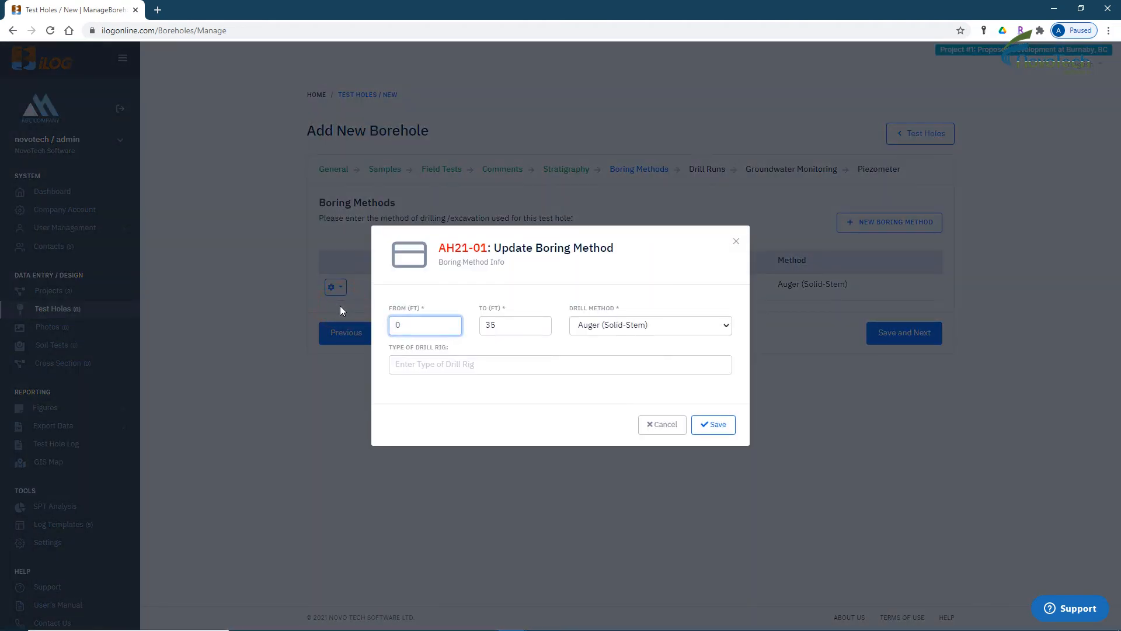
{"action": "left_click", "coordinate": [419, 365]}
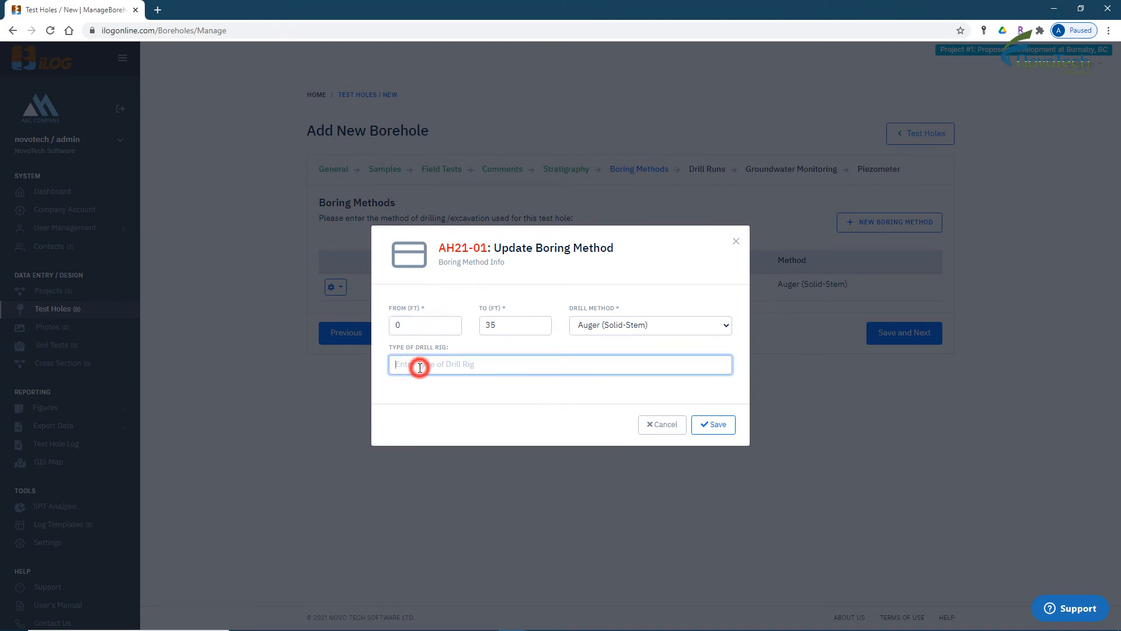
{"action": "type", "text": "Track Rig B52"}
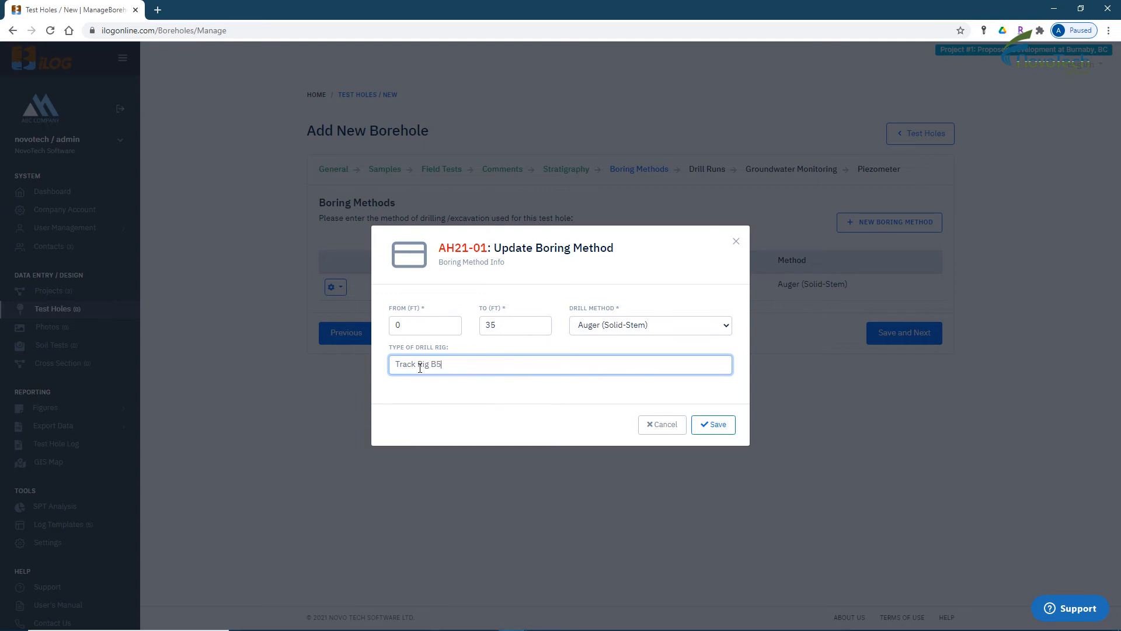
{"action": "key", "text": "Return"}
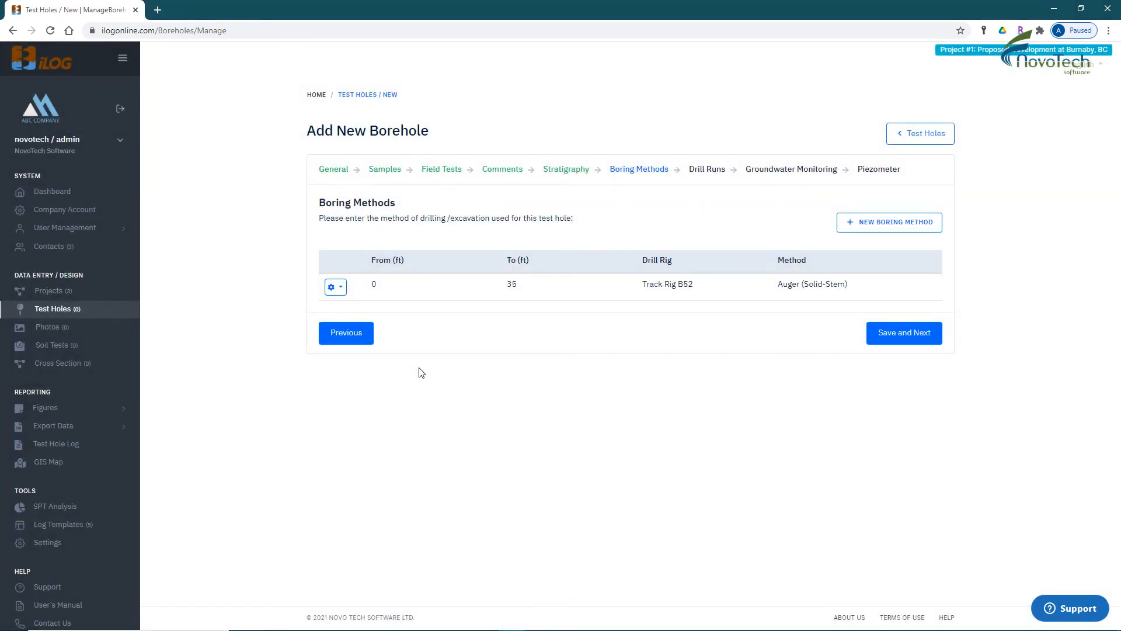
{"action": "left_click", "coordinate": [900, 337]}
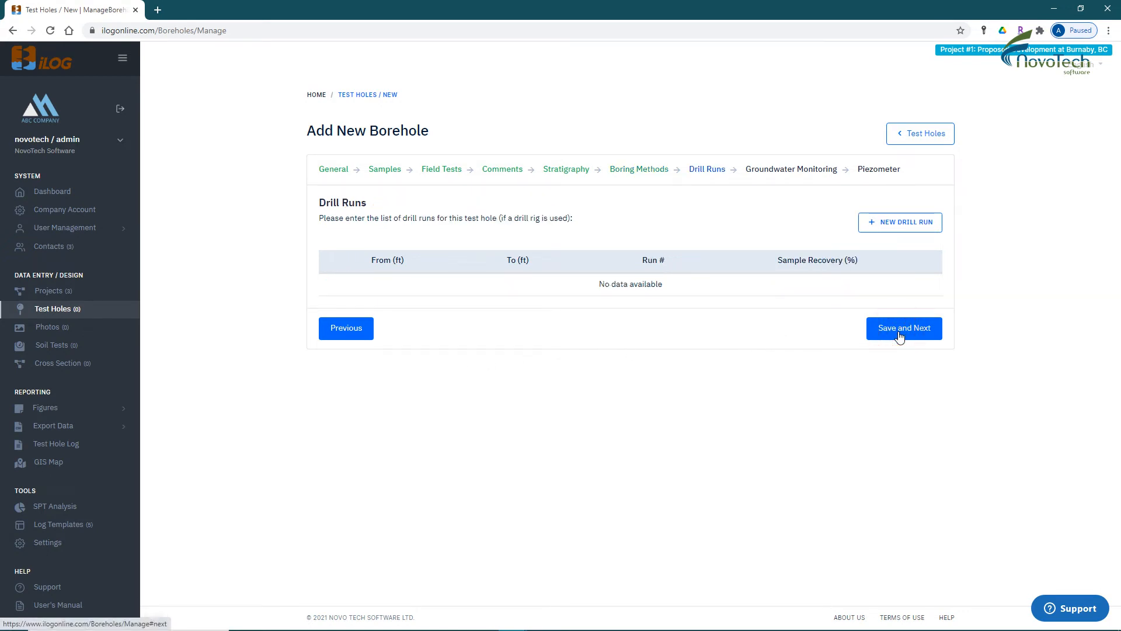
Save drill run 1 spanning 0–10 ft with 100% recovery, then advance to Groundwater Monitoring.
{"action": "left_click", "coordinate": [899, 222]}
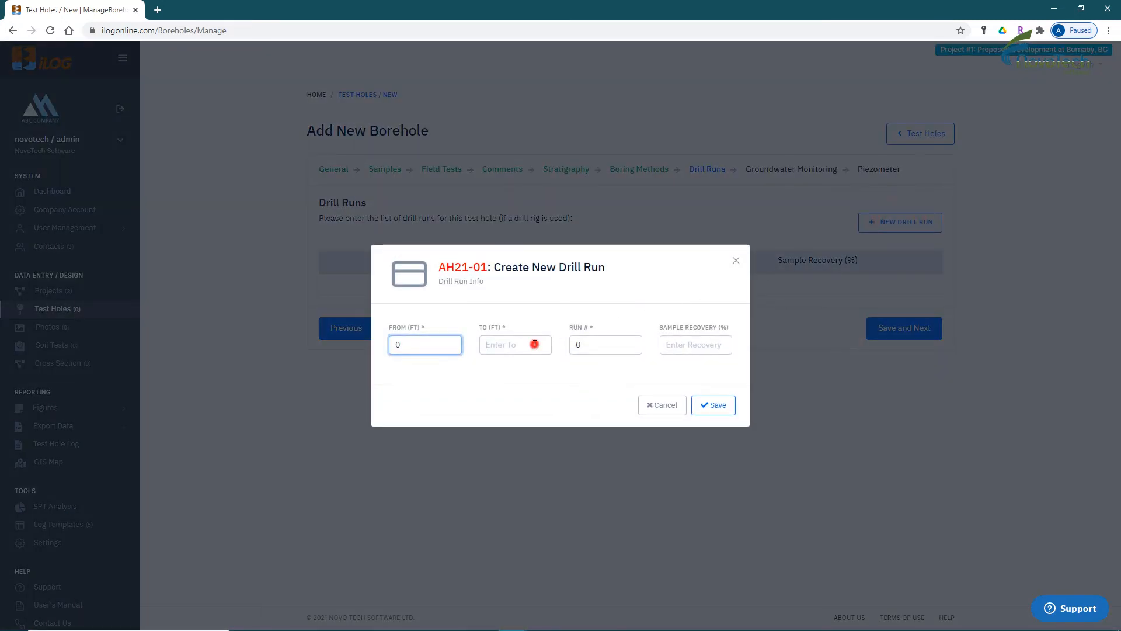
{"action": "left_click", "coordinate": [535, 345]}
{"action": "type", "text": "10"}
{"action": "key", "text": "Tab"}
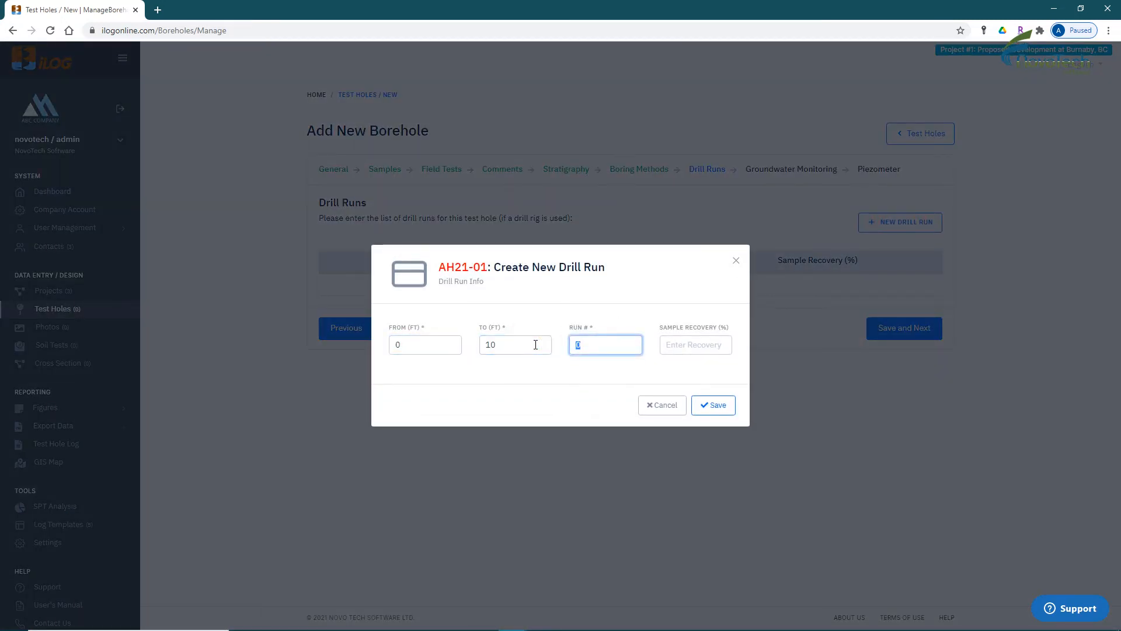
{"action": "type", "text": "1"}
{"action": "key", "text": "Tab"}
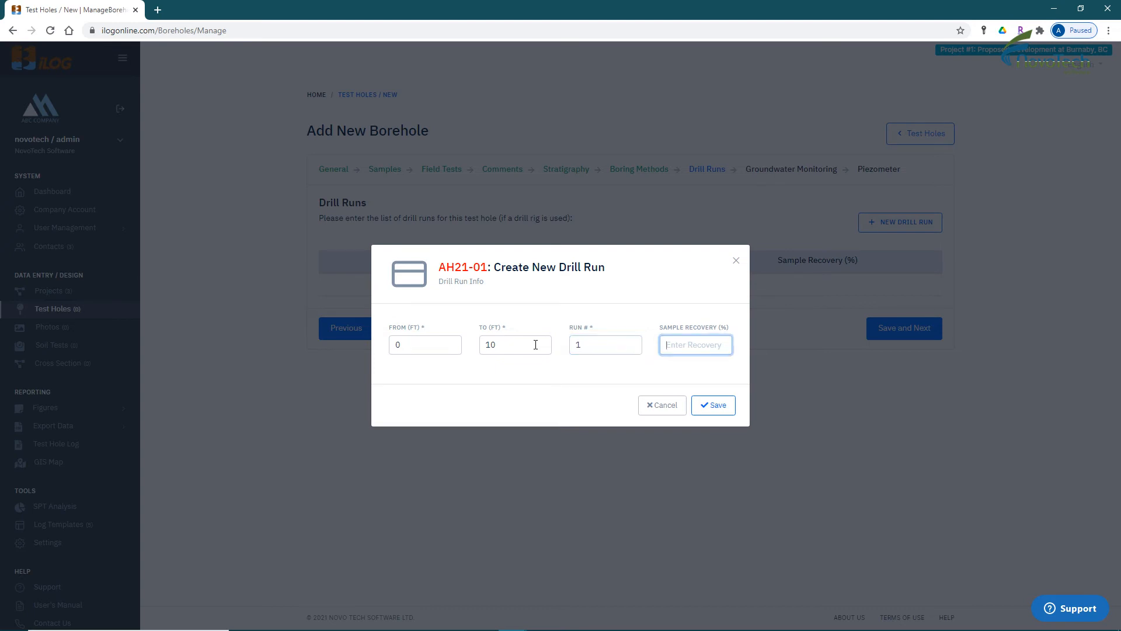
{"action": "type", "text": "100"}
{"action": "left_click", "coordinate": [714, 410]}
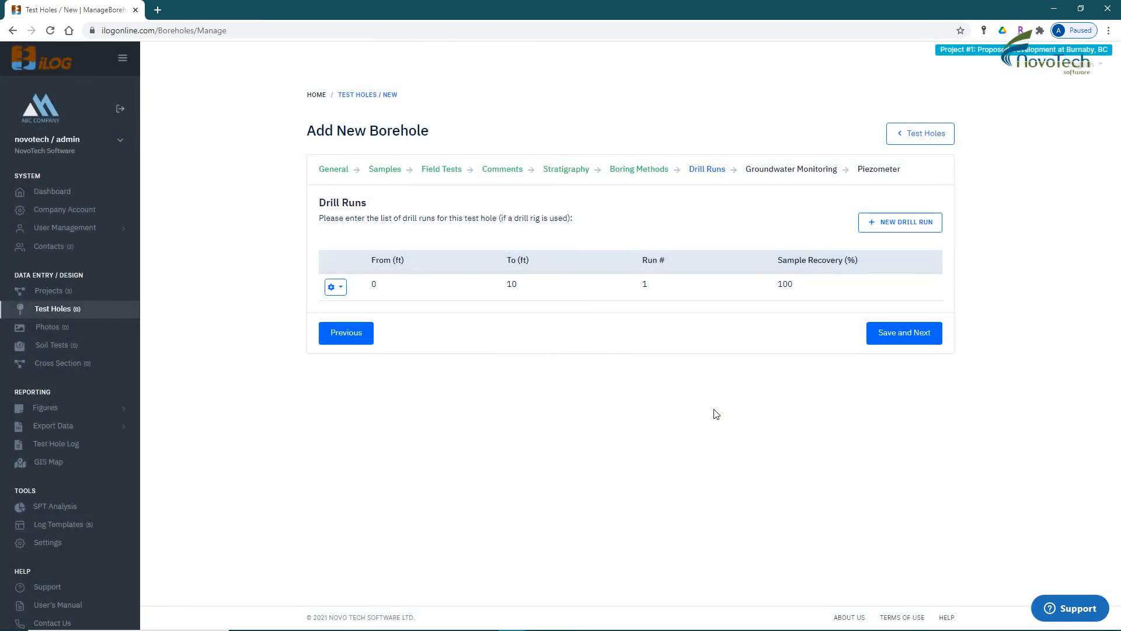
{"action": "left_click", "coordinate": [903, 342]}
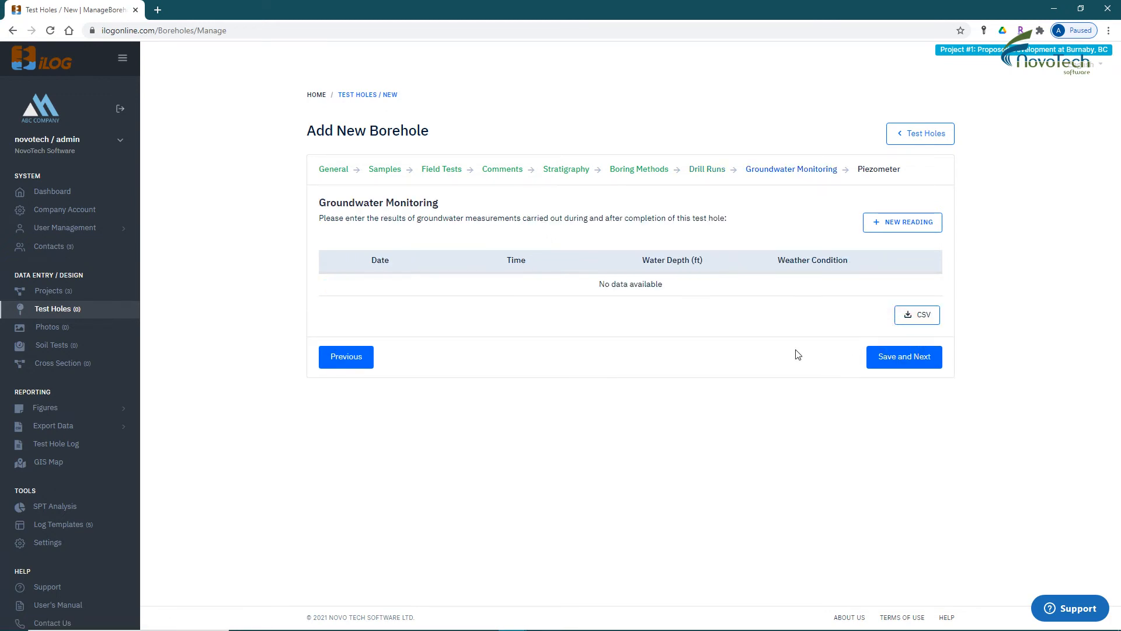
Save a first groundwater reading of 8.5 ft with Sunny weather.
{"action": "left_click", "coordinate": [903, 228]}
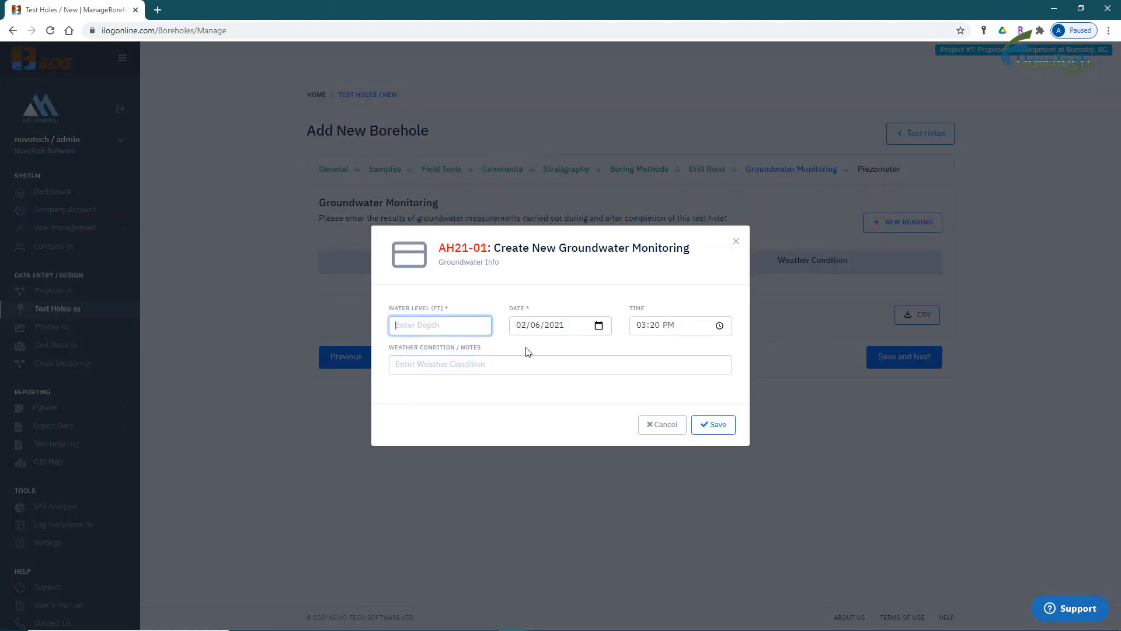
{"action": "type", "text": "8.5"}
{"action": "left_click", "coordinate": [479, 366]}
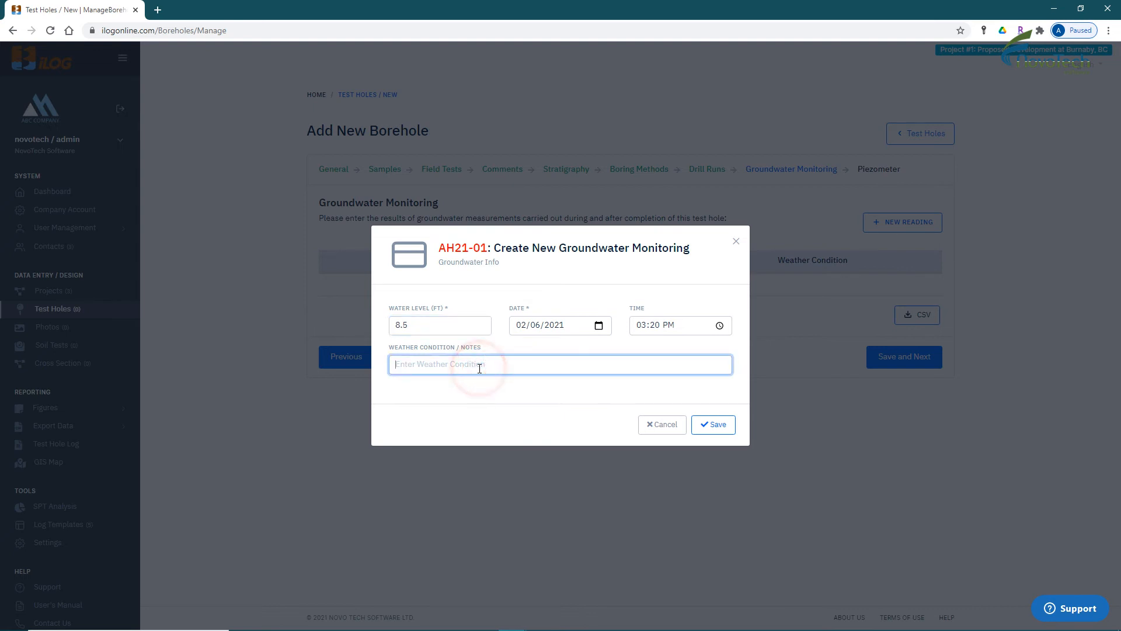
{"action": "type", "text": "Sunny"}
{"action": "left_click", "coordinate": [716, 424]}
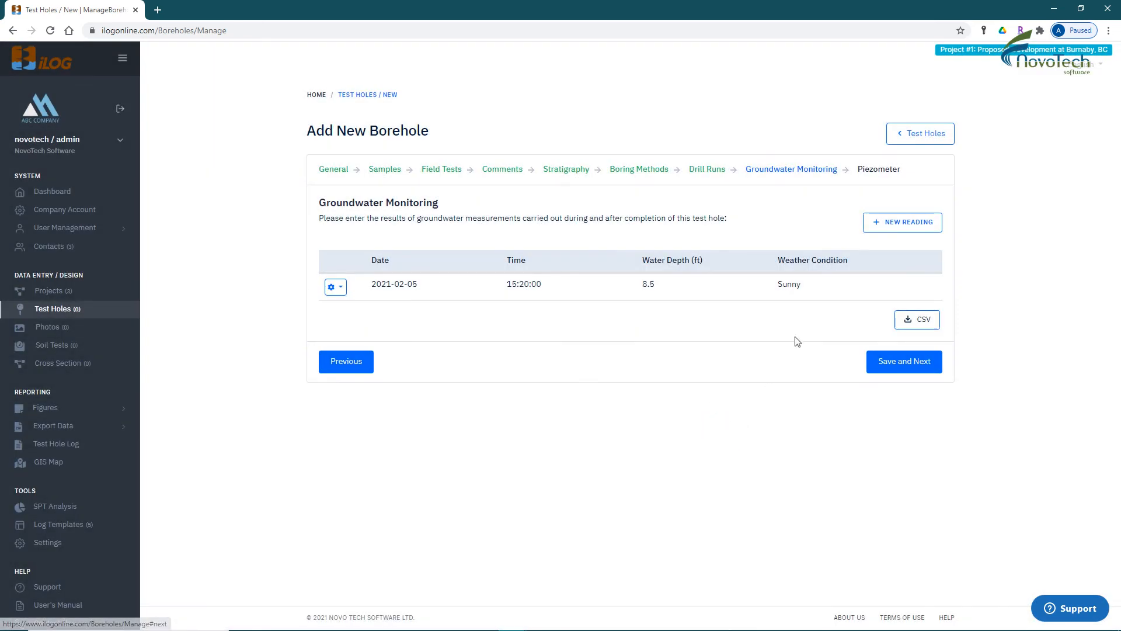
Start a second reading at 6.7 ft dated 2021-02-08 at 20:24.
{"action": "left_click", "coordinate": [897, 222]}
{"action": "left_click", "coordinate": [474, 325]}
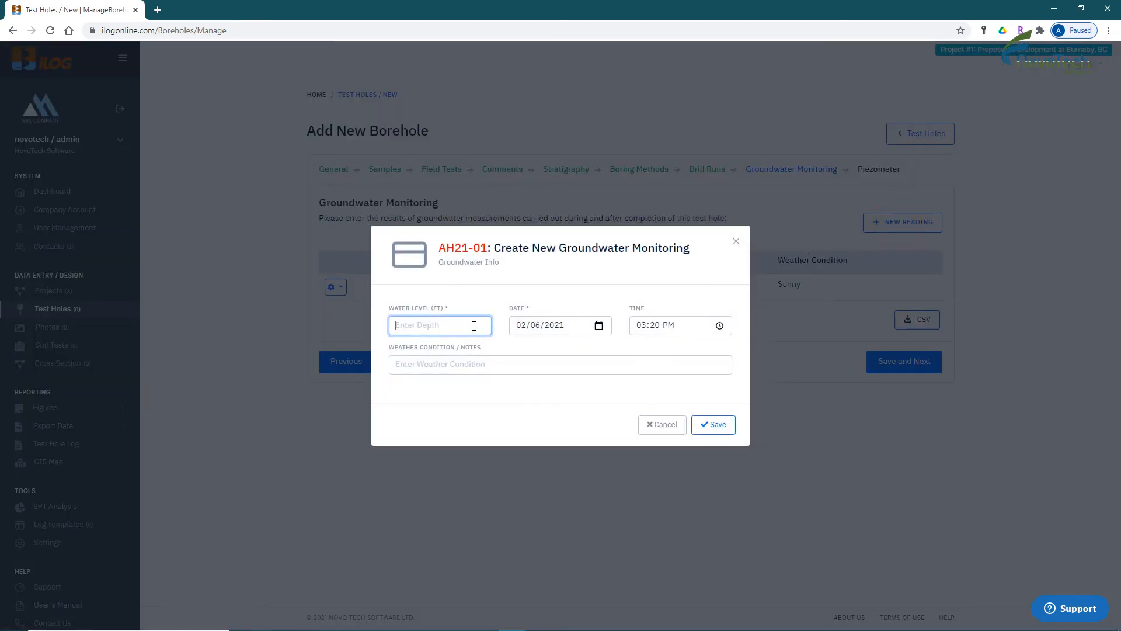
{"action": "type", "text": "6.7"}
{"action": "left_click", "coordinate": [599, 326]}
{"action": "left_click", "coordinate": [557, 402]}
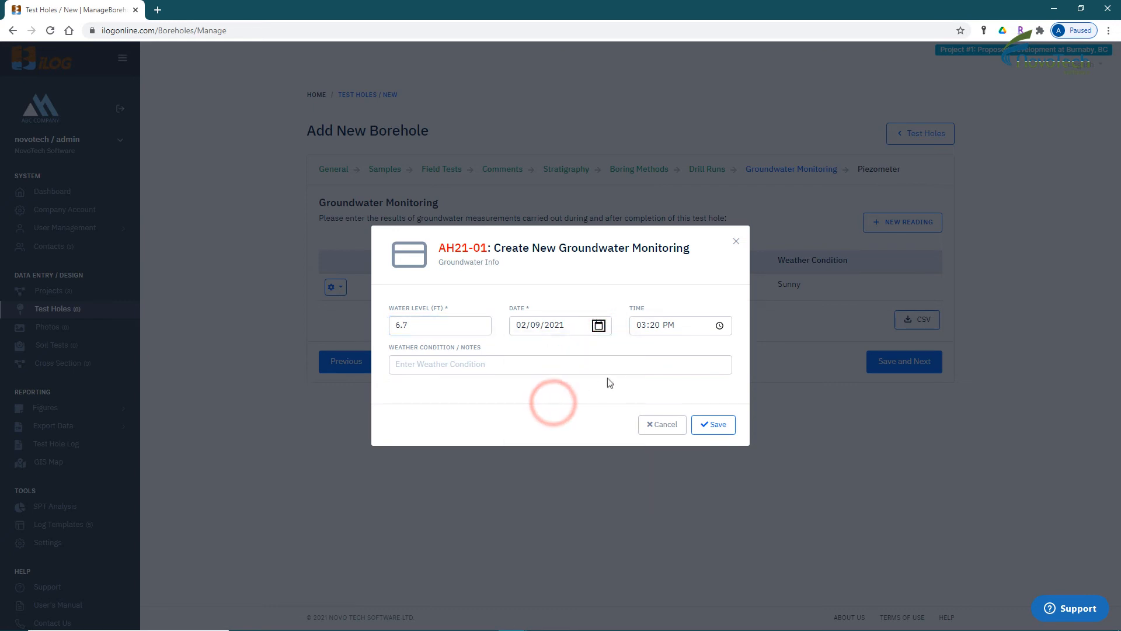
{"action": "left_click", "coordinate": [720, 327]}
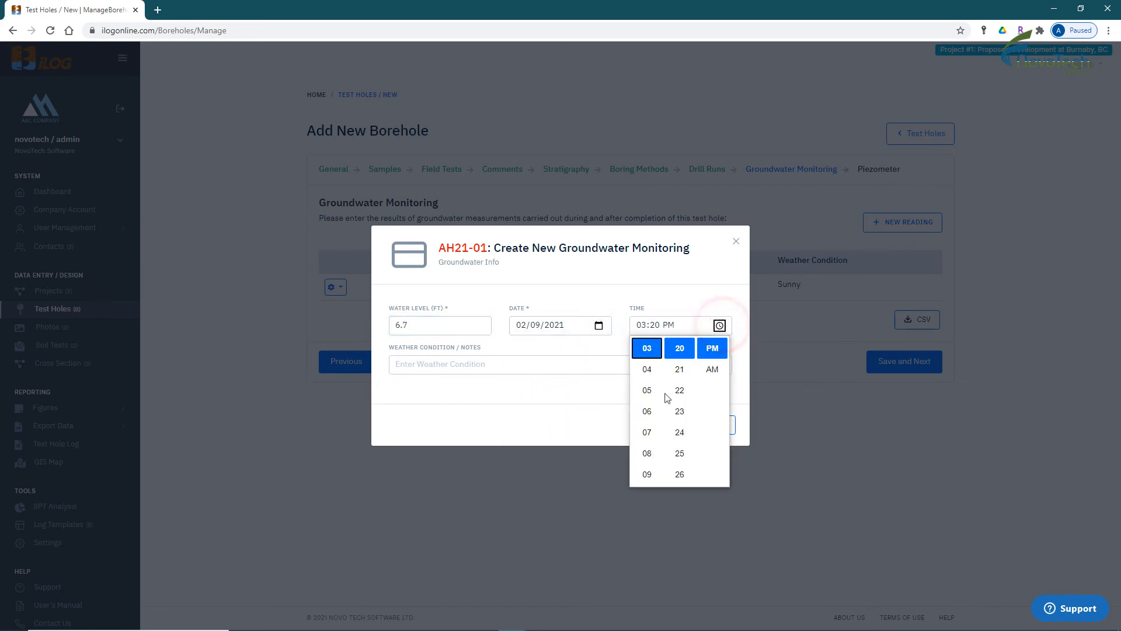
{"action": "left_click", "coordinate": [648, 413]}
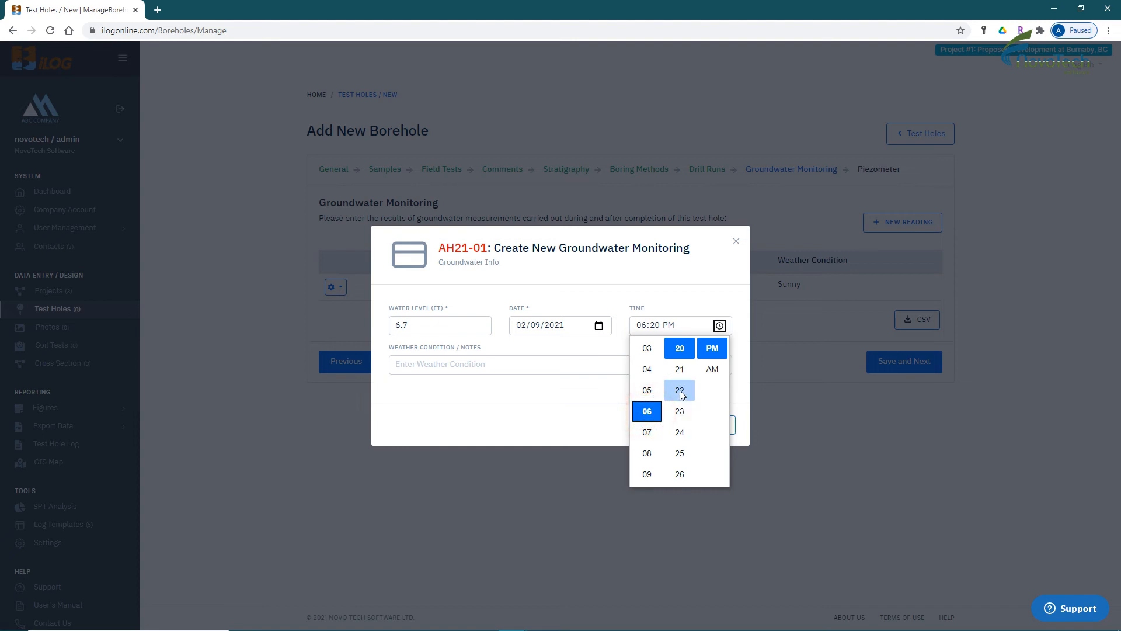
{"action": "left_click", "coordinate": [647, 453]}
{"action": "left_click", "coordinate": [680, 432]}
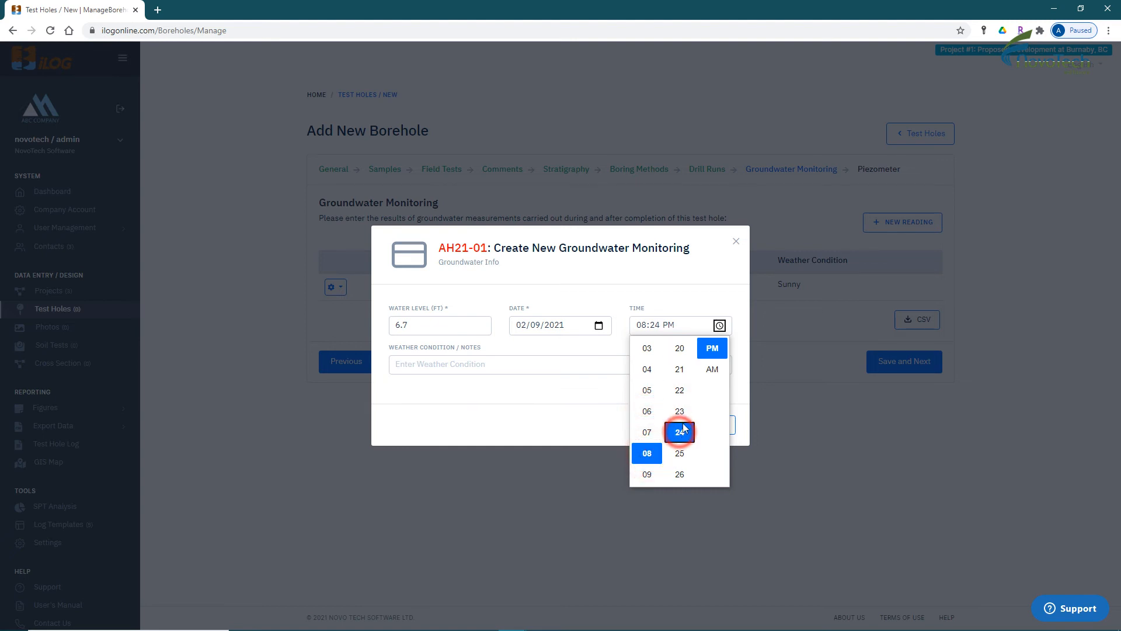
{"action": "left_click", "coordinate": [720, 325]}
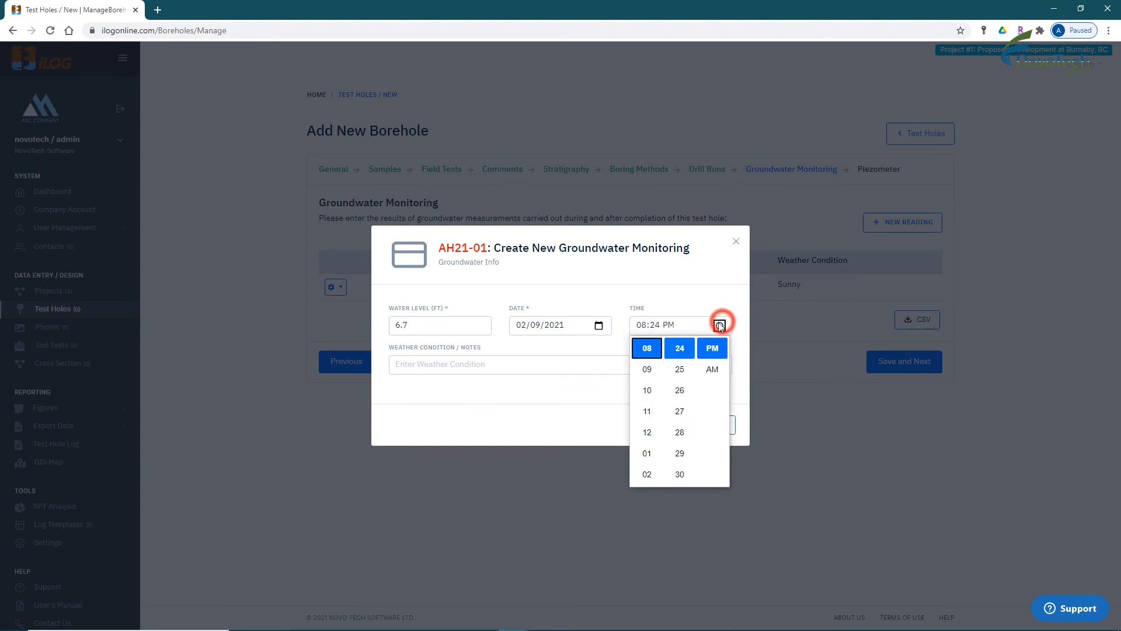
Set the second reading's weather to Sunny, save it, and continue to Piezometer.
{"action": "left_click", "coordinate": [517, 365]}
{"action": "left_click", "coordinate": [462, 387]}
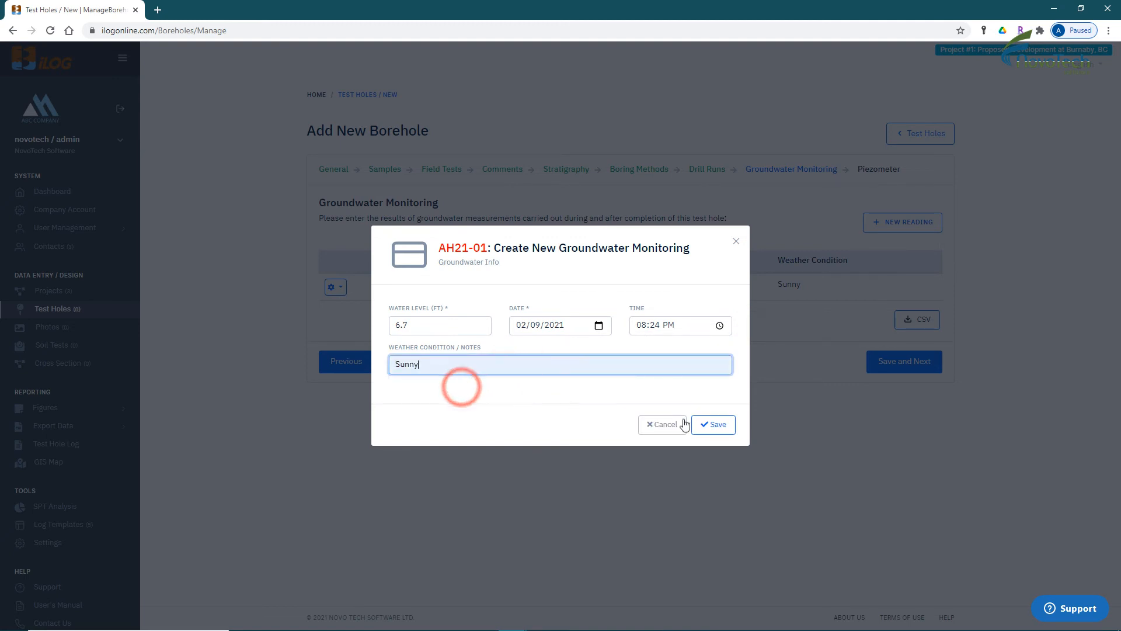
{"action": "left_click", "coordinate": [719, 425]}
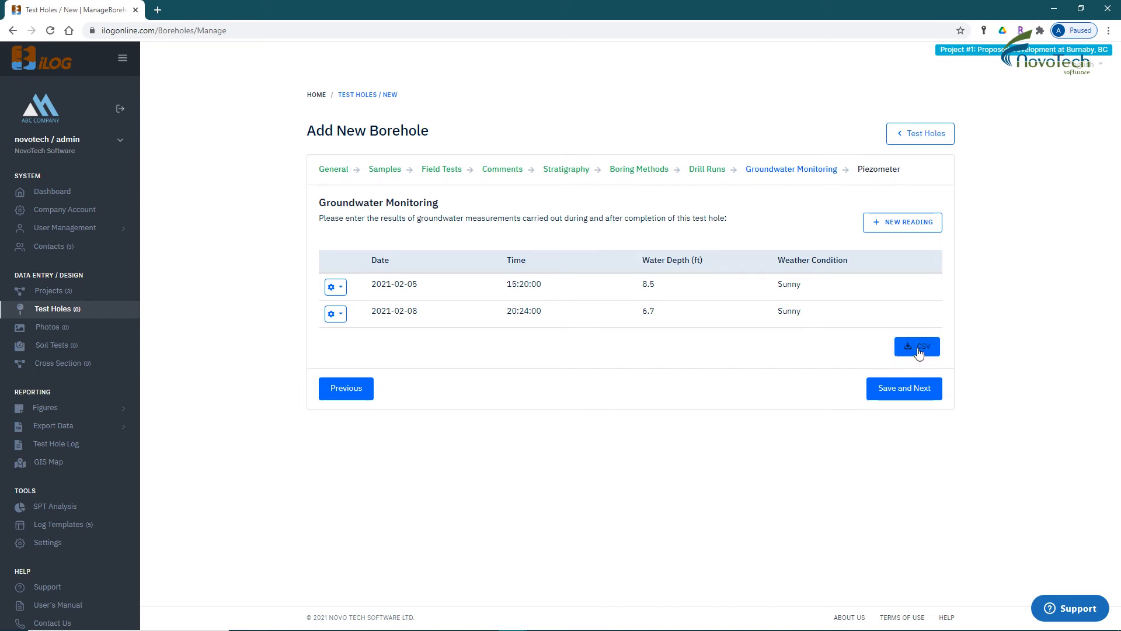
{"action": "left_click", "coordinate": [911, 394]}
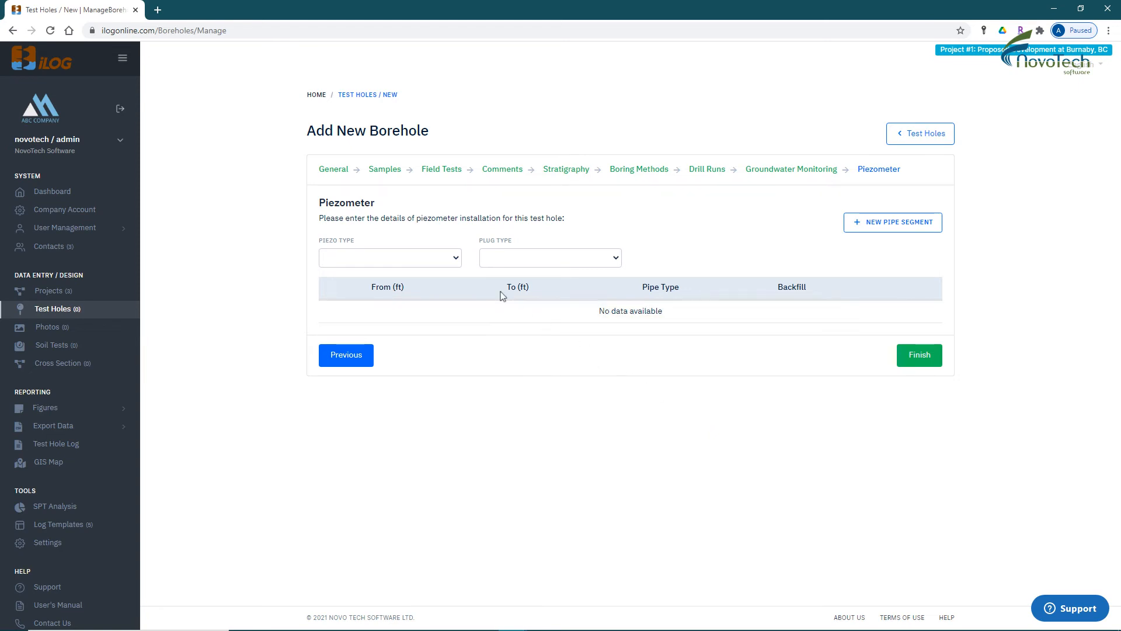
Set Piezo Type to Standpipe and Plug Type to J Plug, then start a new pipe segment.
{"action": "left_click", "coordinate": [444, 258]}
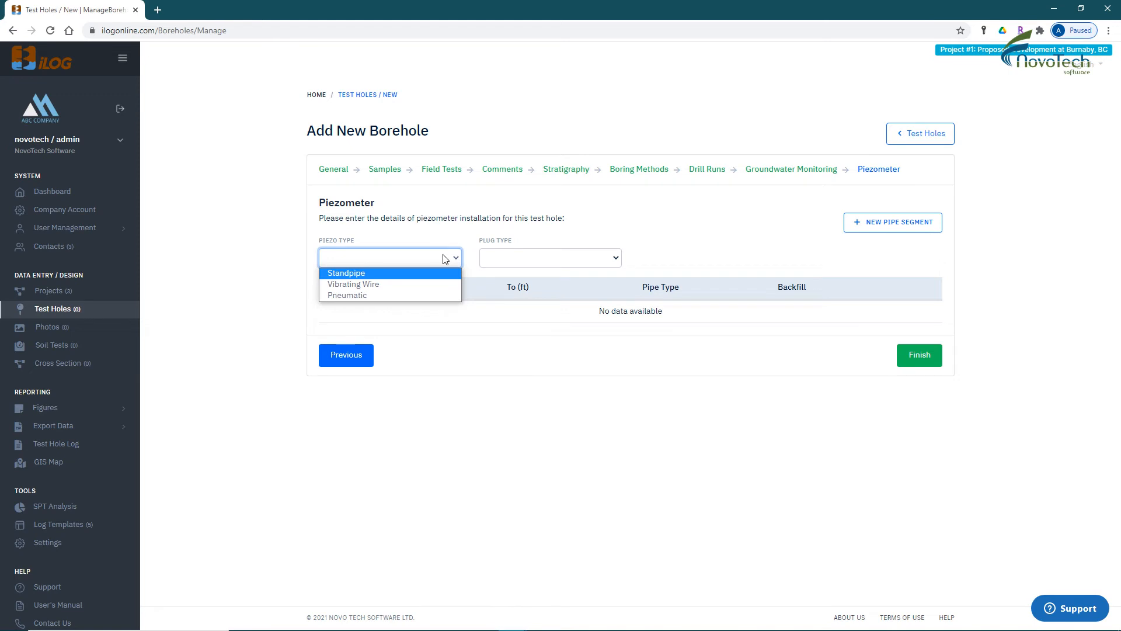
{"action": "left_click", "coordinate": [430, 273]}
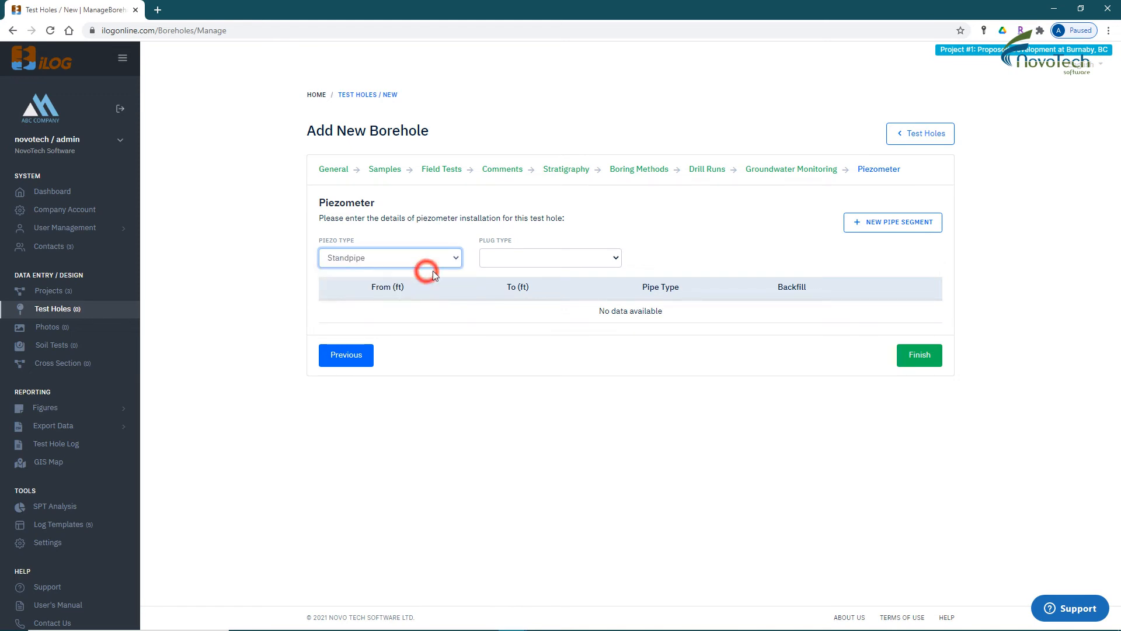
{"action": "left_click", "coordinate": [604, 256]}
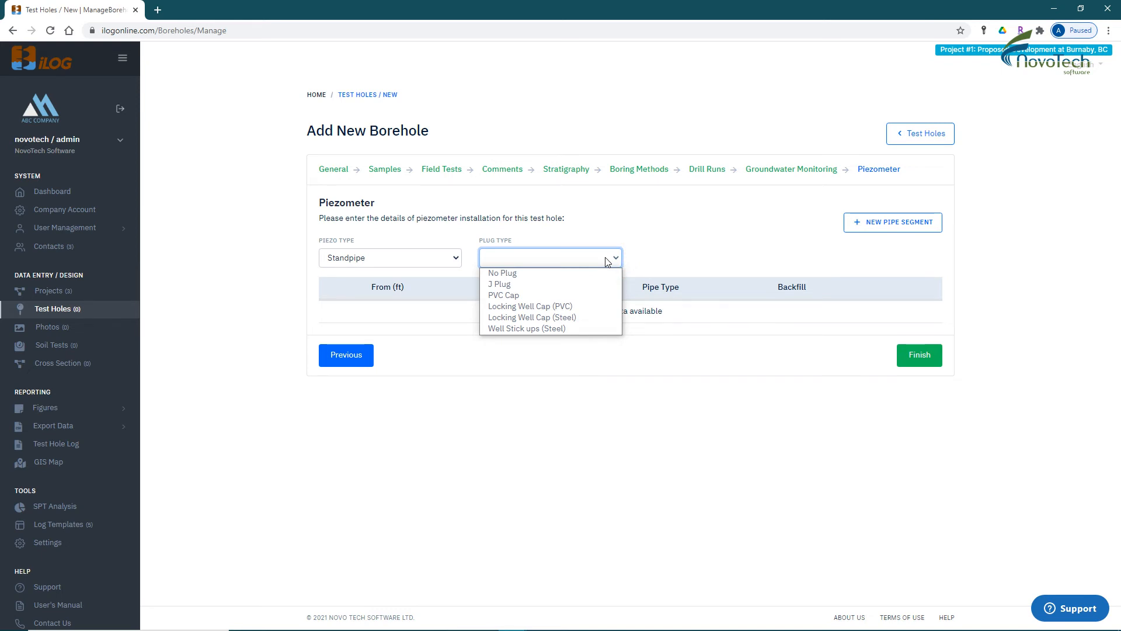
{"action": "key", "text": "Down"}
{"action": "key", "text": "Down"}
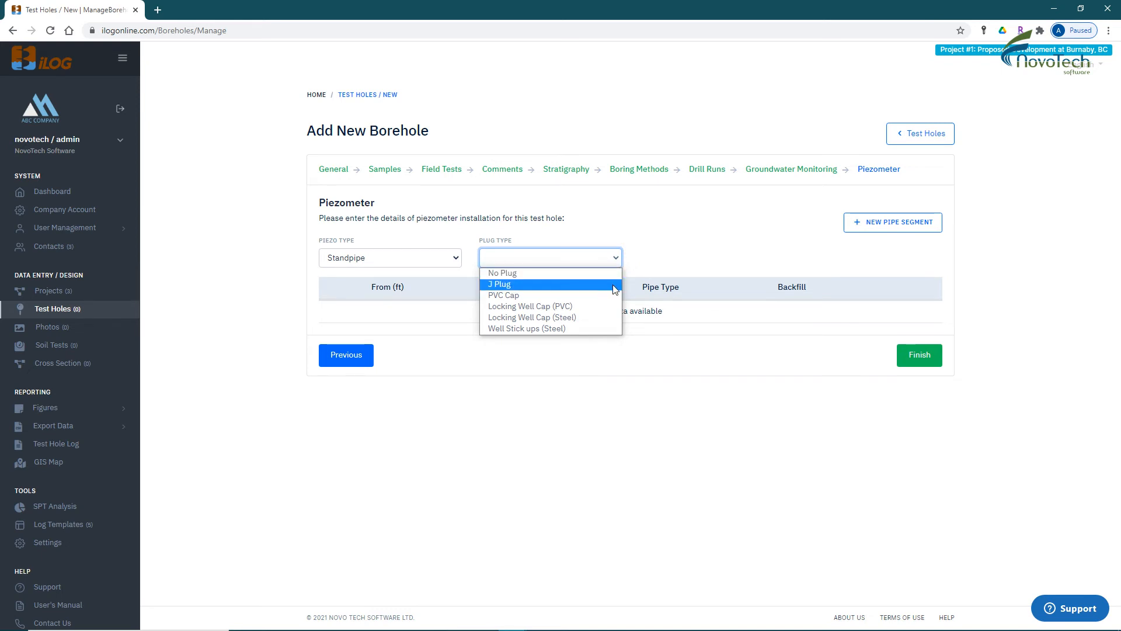
{"action": "left_click", "coordinate": [615, 285]}
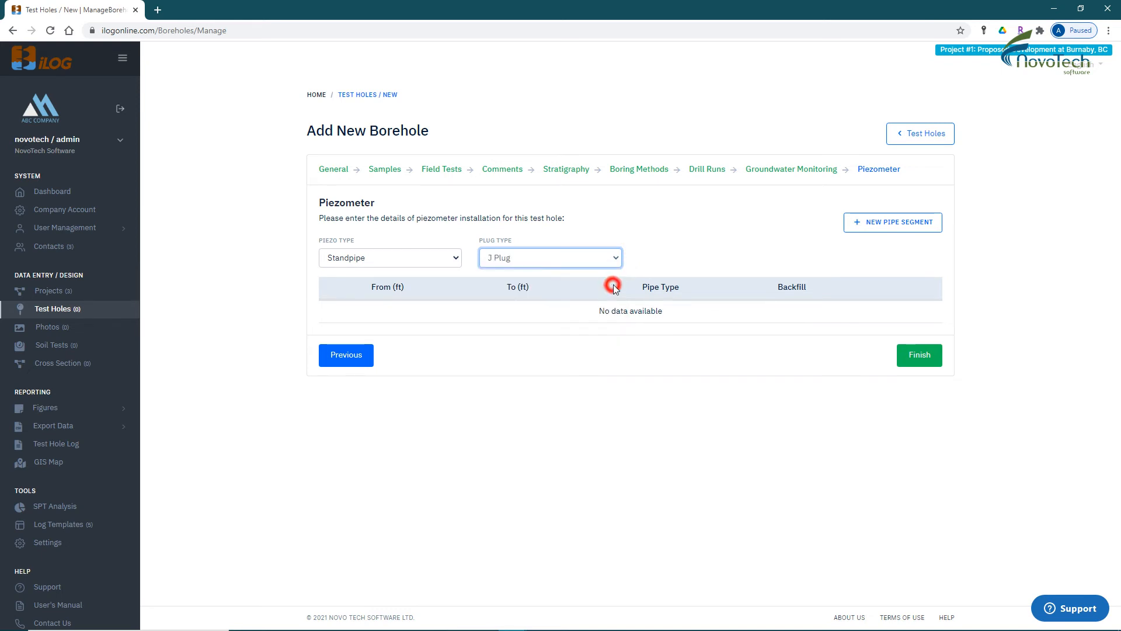
{"action": "left_click", "coordinate": [896, 229]}
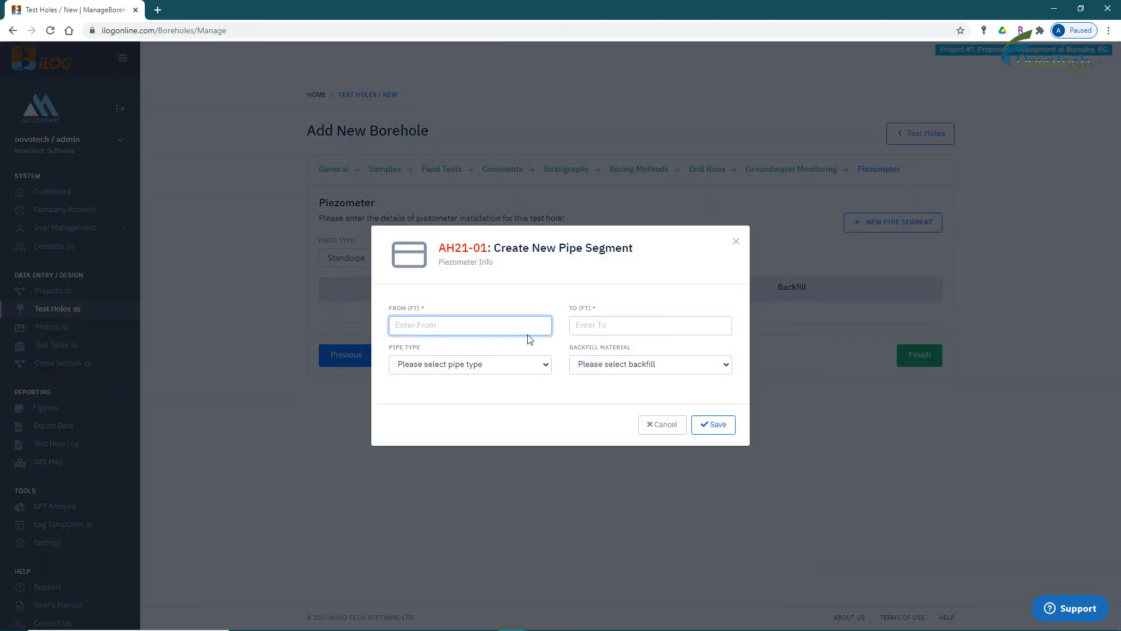
Add a 0–8 ft Solid pipe segment backfilled with Filter Sand.
{"action": "type", "text": "0"}
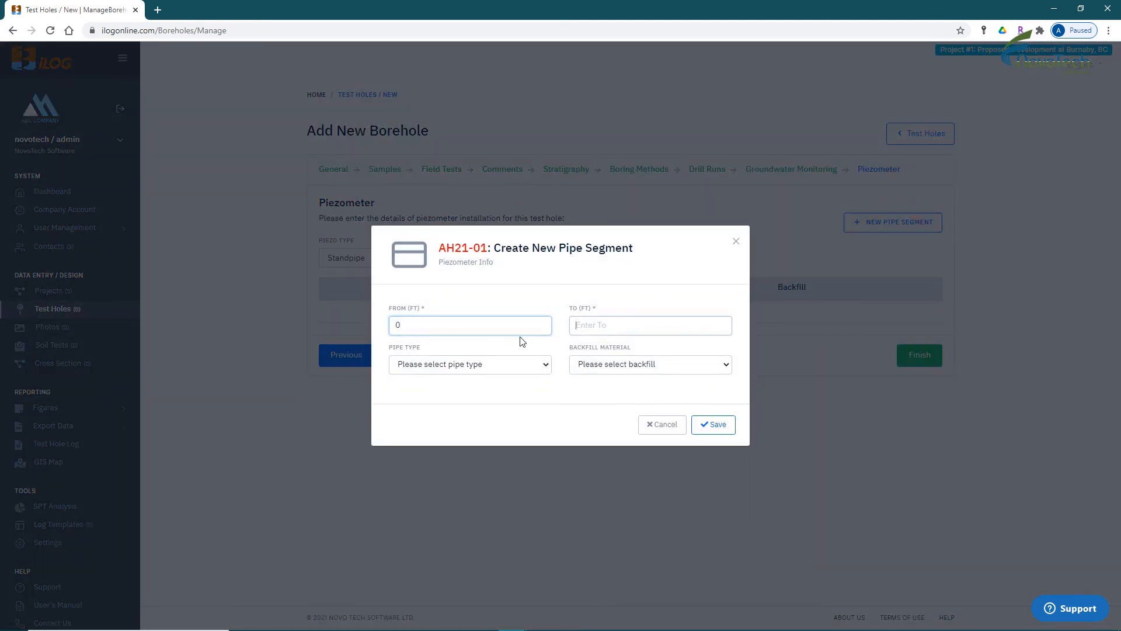
{"action": "key", "text": "Tab"}
{"action": "type", "text": "8"}
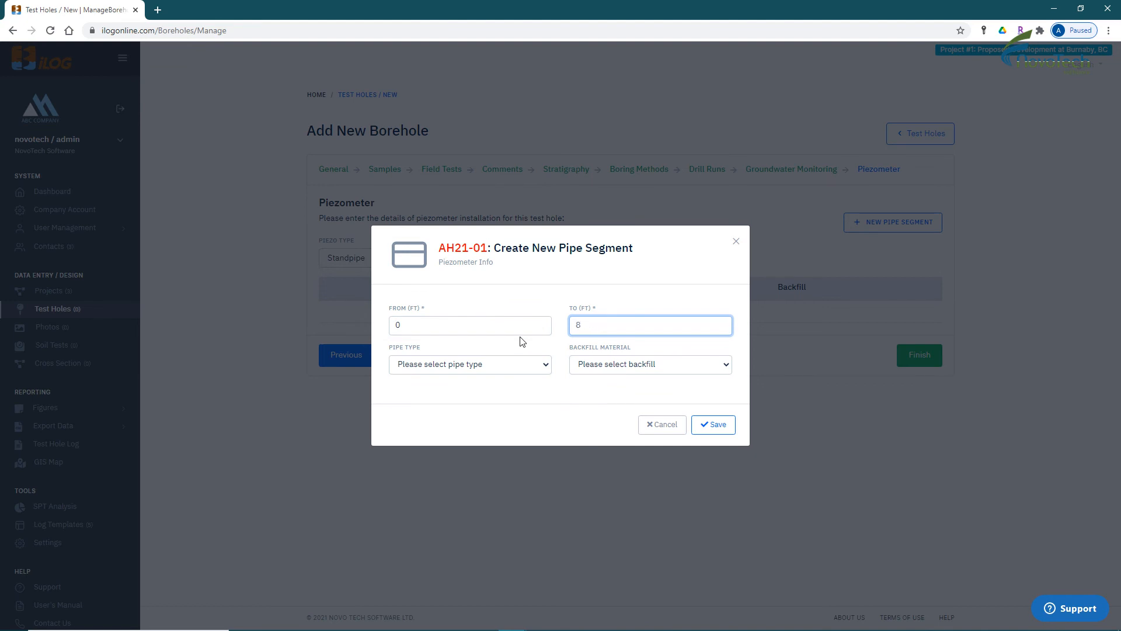
{"action": "left_click", "coordinate": [509, 362]}
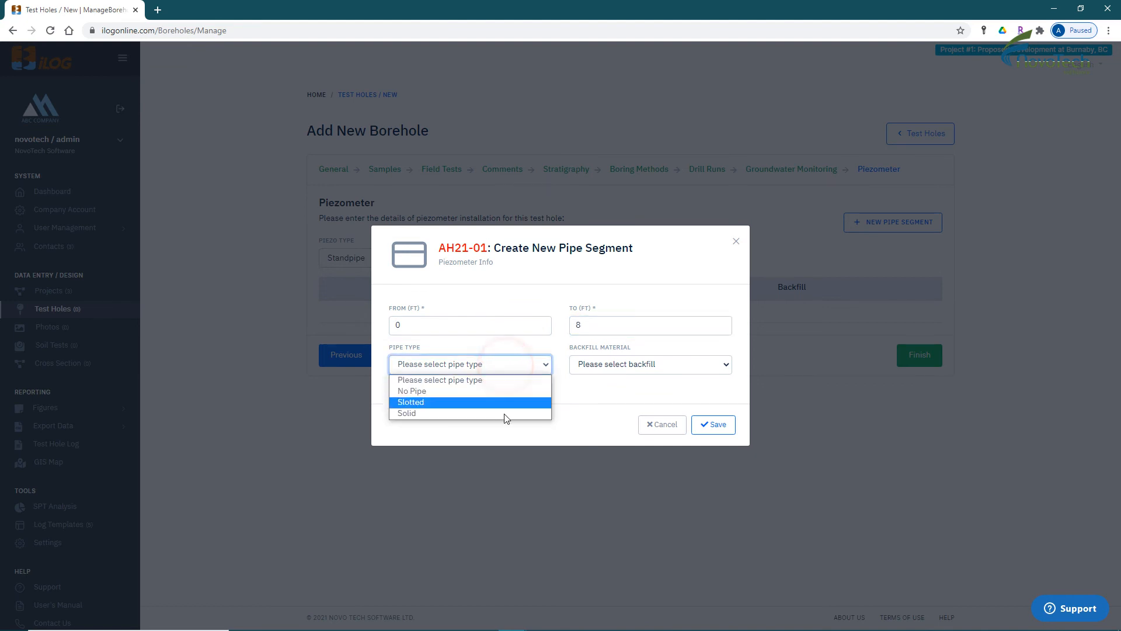
{"action": "left_click", "coordinate": [505, 413]}
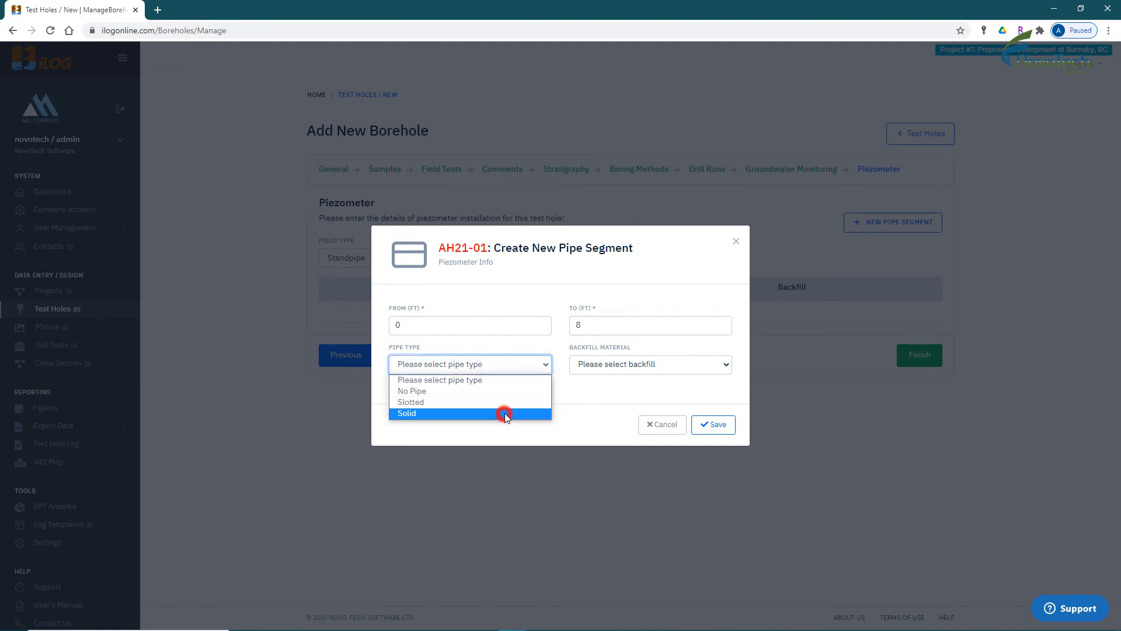
{"action": "left_click", "coordinate": [636, 374]}
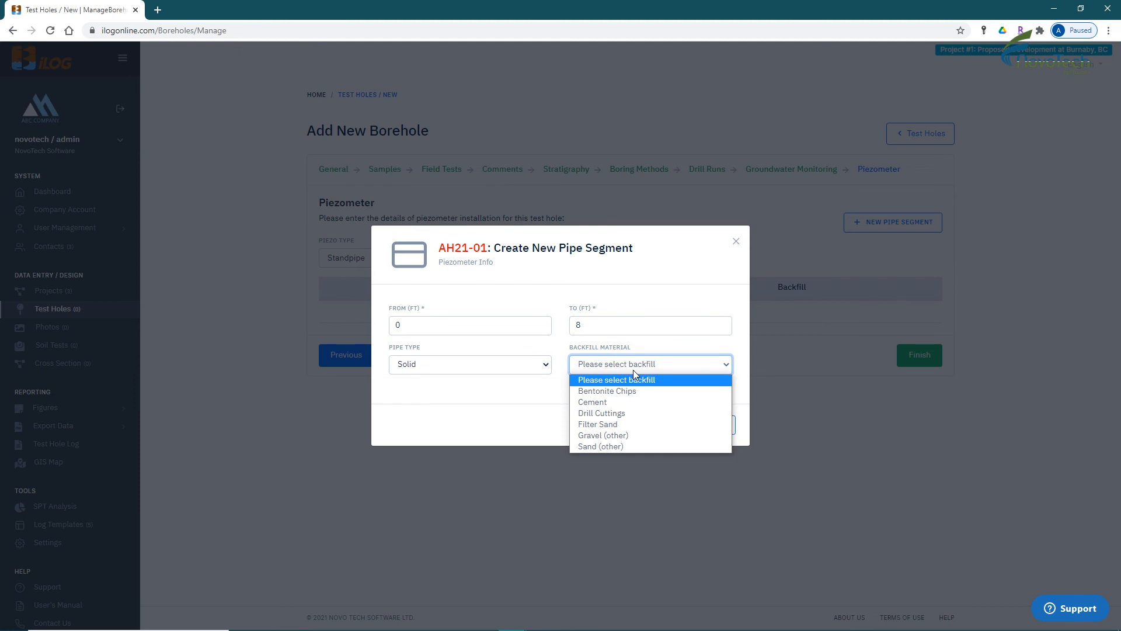
{"action": "left_click", "coordinate": [637, 424]}
{"action": "left_click", "coordinate": [720, 425]}
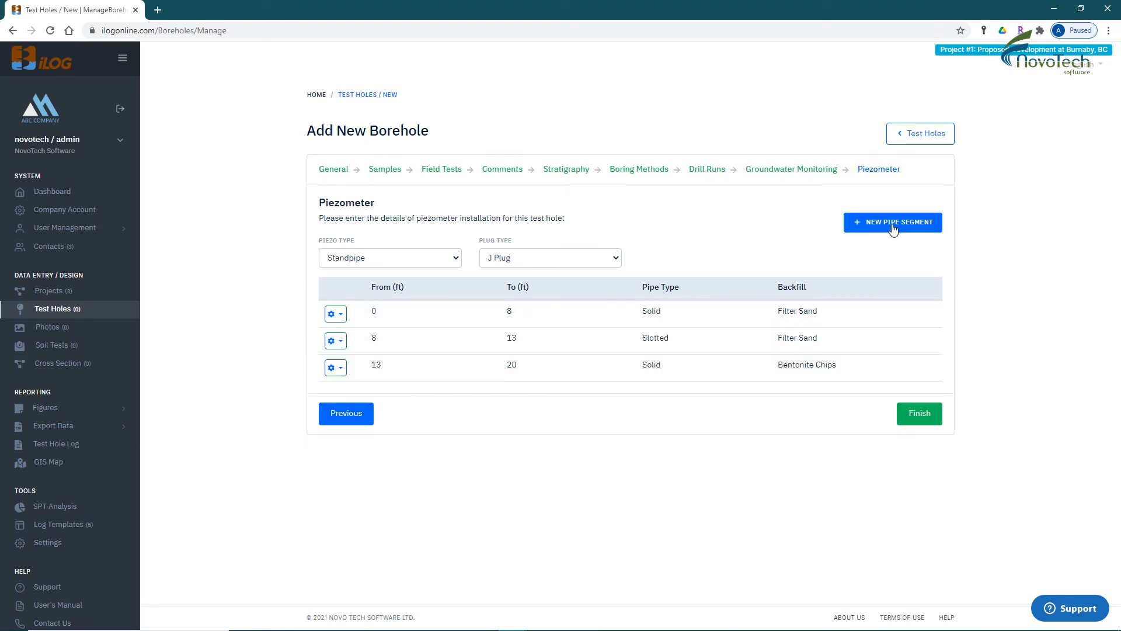
Add a 20–35 ft No Pipe segment in Drill Cuttings and finish the borehole.
{"action": "left_click", "coordinate": [892, 226]}
{"action": "left_click", "coordinate": [600, 323]}
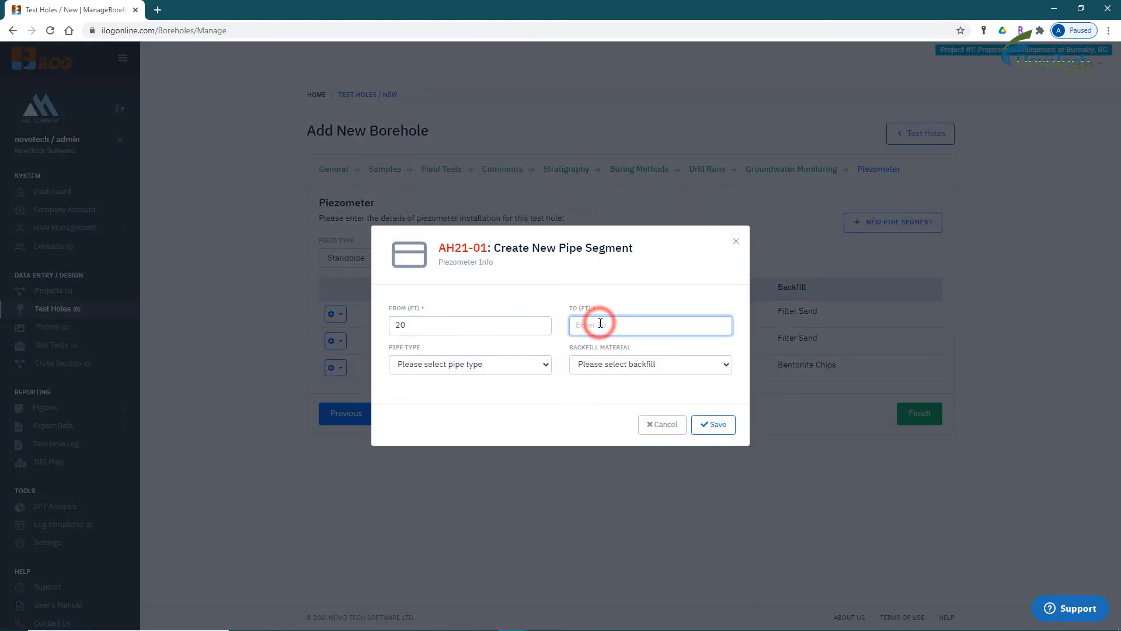
{"action": "type", "text": "35"}
{"action": "left_click", "coordinate": [492, 364]}
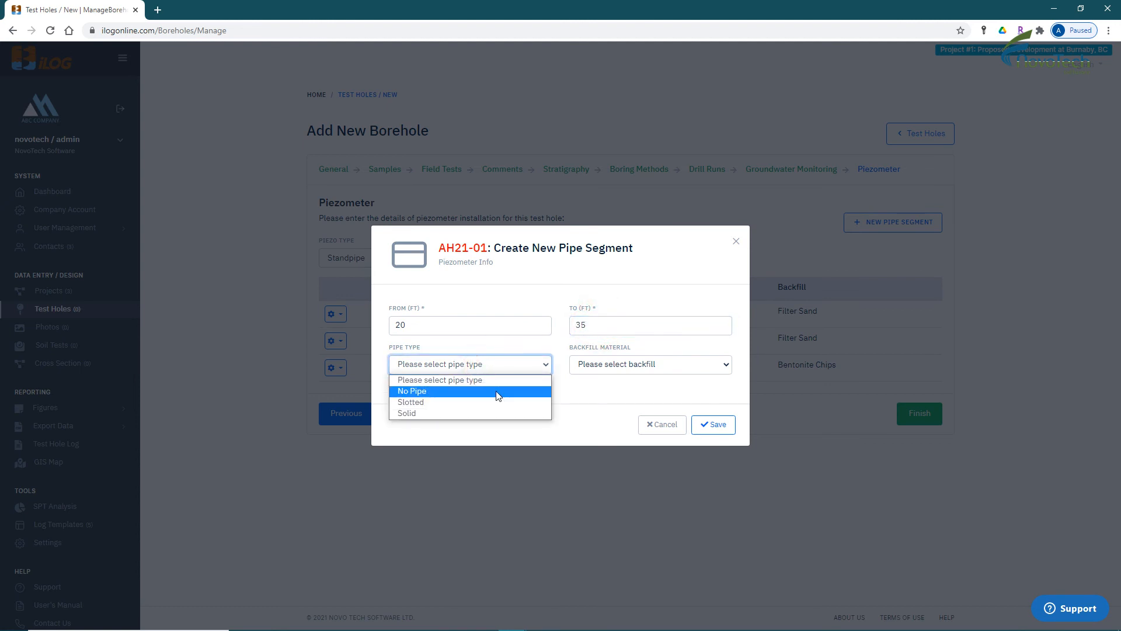
{"action": "left_click", "coordinate": [496, 390]}
{"action": "left_click", "coordinate": [613, 368]}
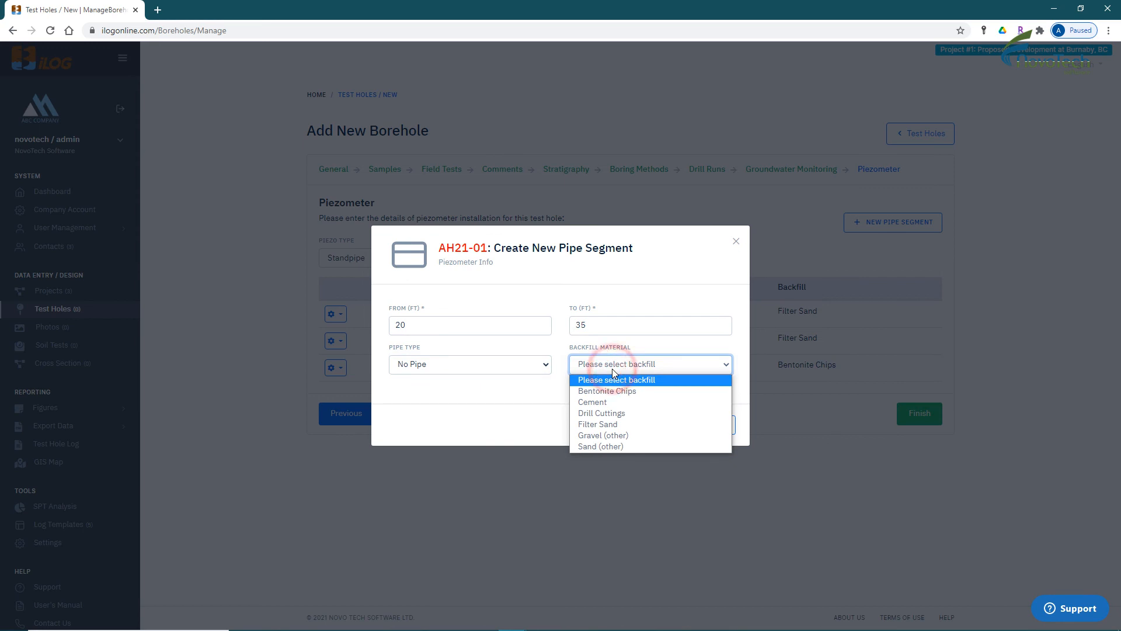
{"action": "left_click", "coordinate": [620, 413]}
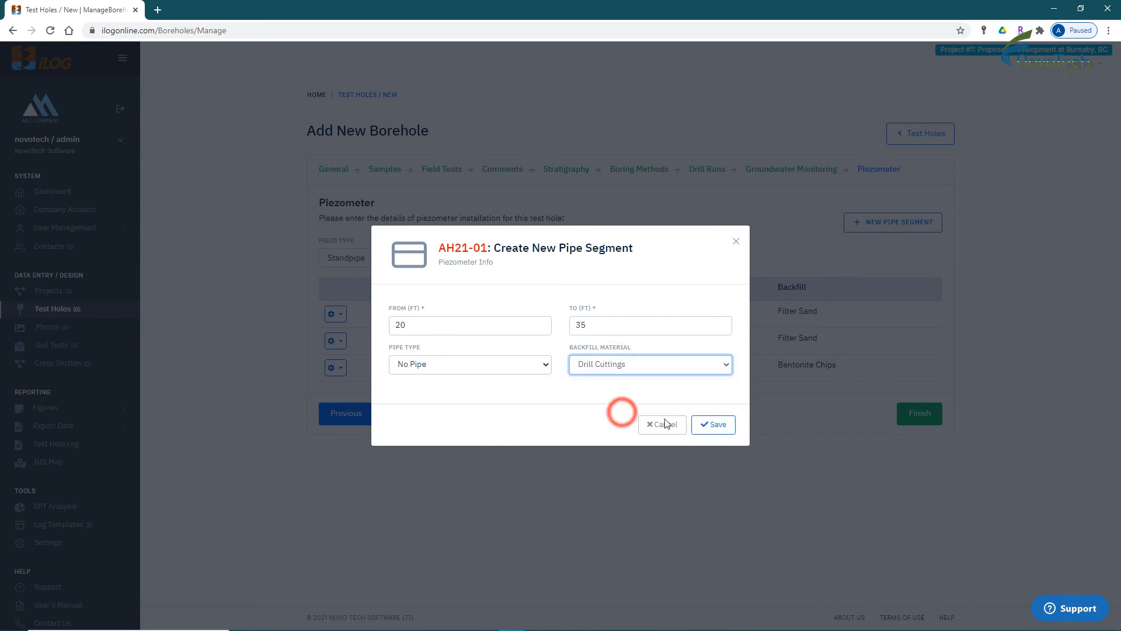
{"action": "left_click", "coordinate": [718, 427]}
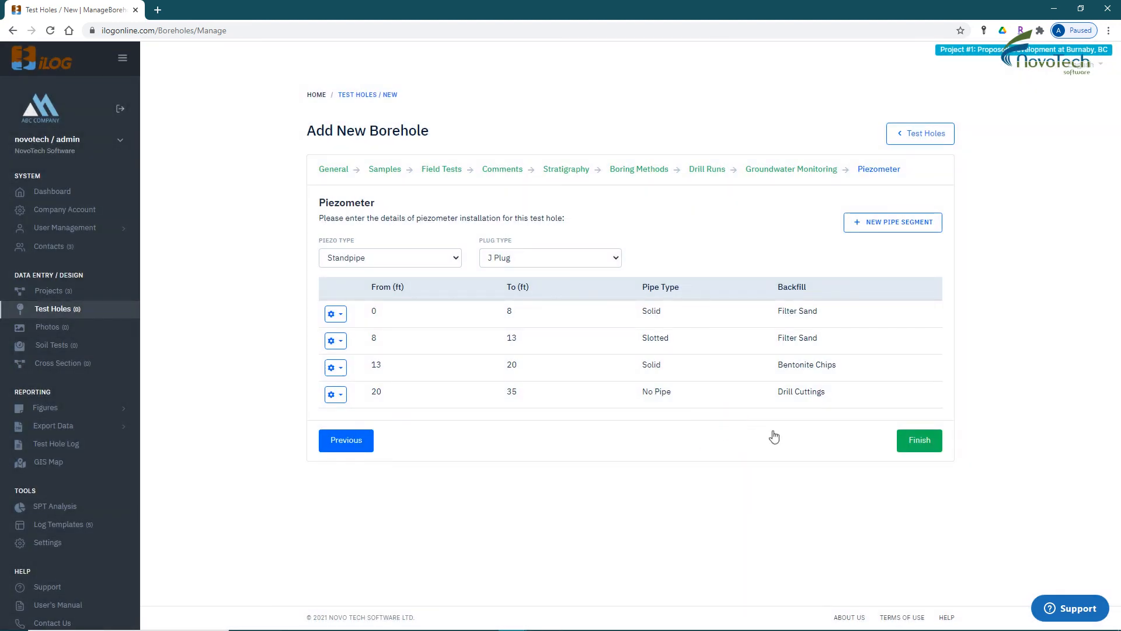
{"action": "left_click", "coordinate": [917, 442]}
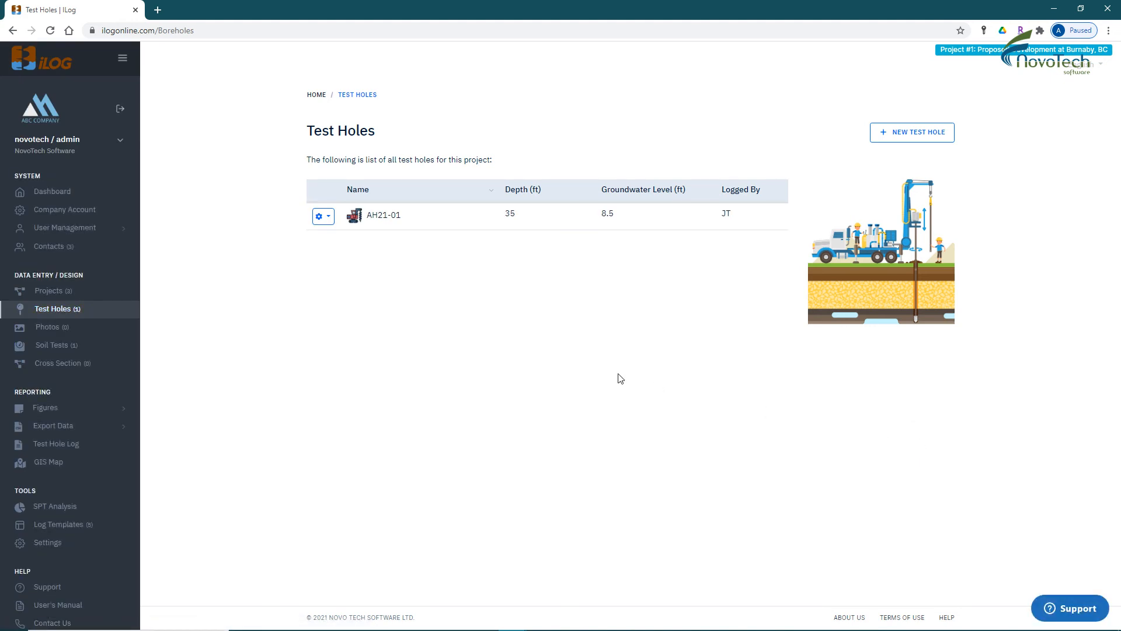
Show the Edit/Delete actions for test hole AH21-01 on the Test Holes list.
{"action": "left_click", "coordinate": [324, 217]}
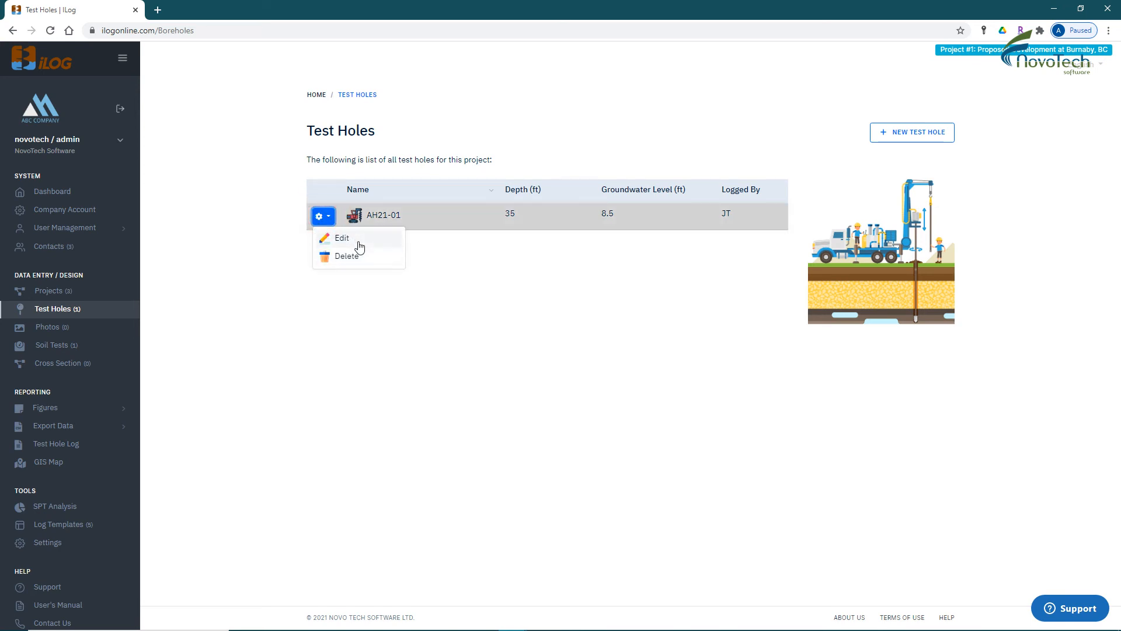
Start a new project photo titled 'Sand sample at AH20-1' from the Photos page.
{"action": "left_click", "coordinate": [55, 330]}
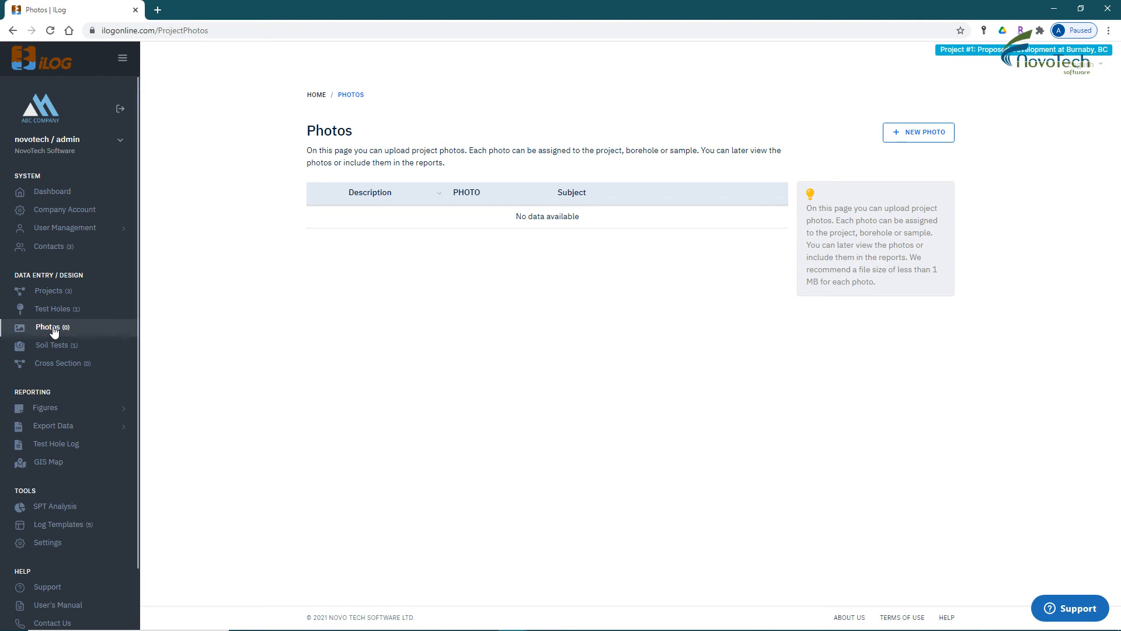
{"action": "left_click", "coordinate": [920, 130]}
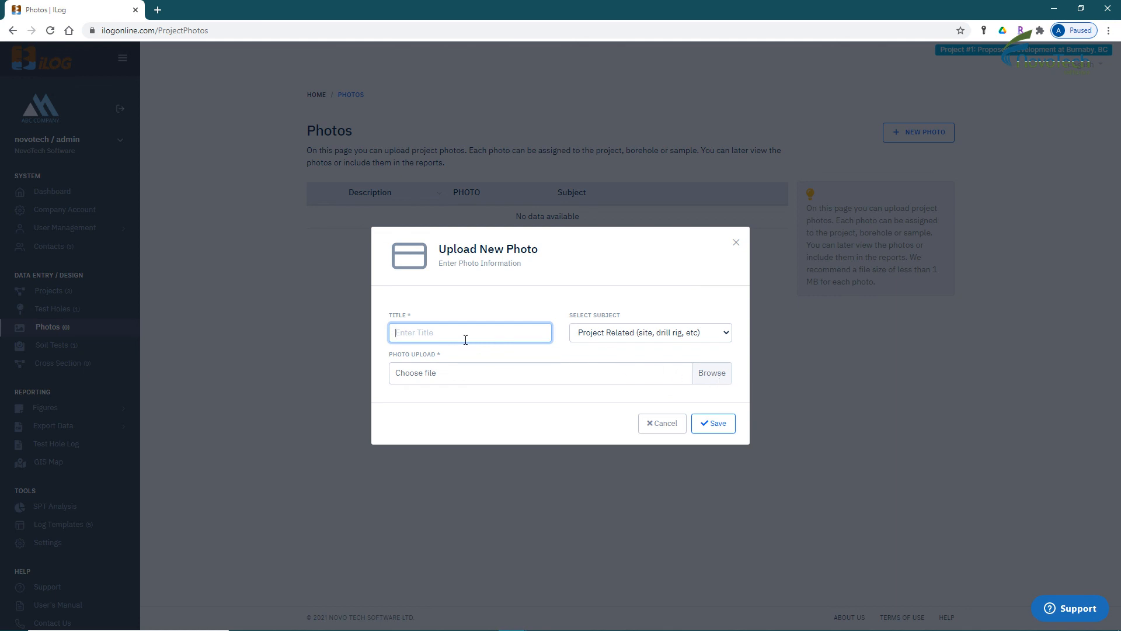
{"action": "type", "text": "Sand sample at AH20-1"}
Set the photo's subject to sample S1.
{"action": "left_click", "coordinate": [646, 333]}
{"action": "key", "text": "Down"}
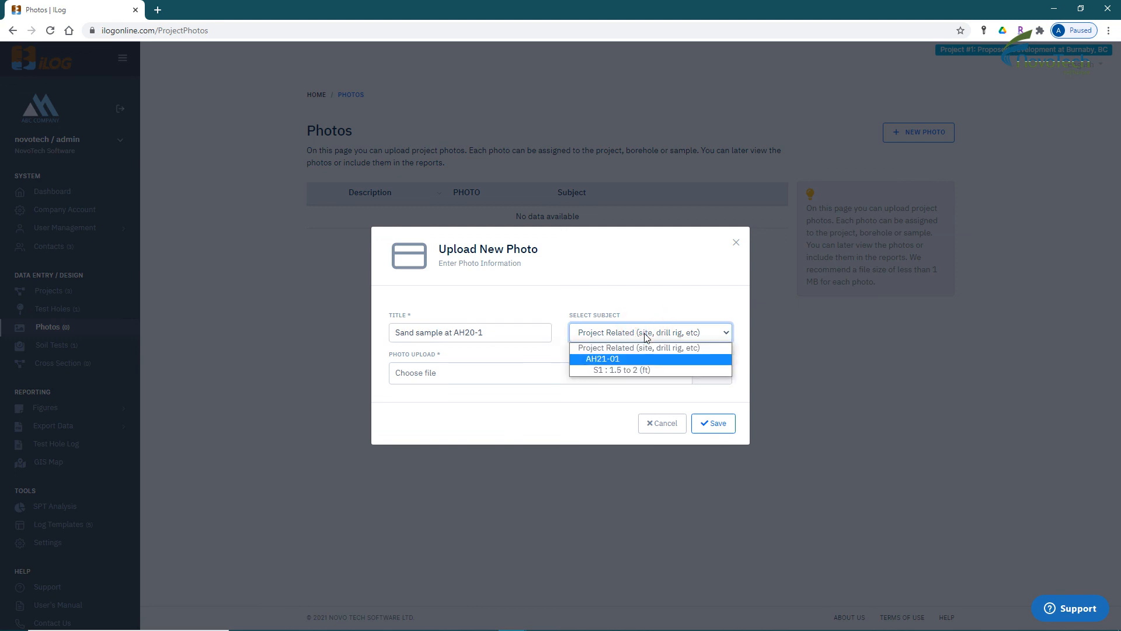
{"action": "key", "text": "Up"}
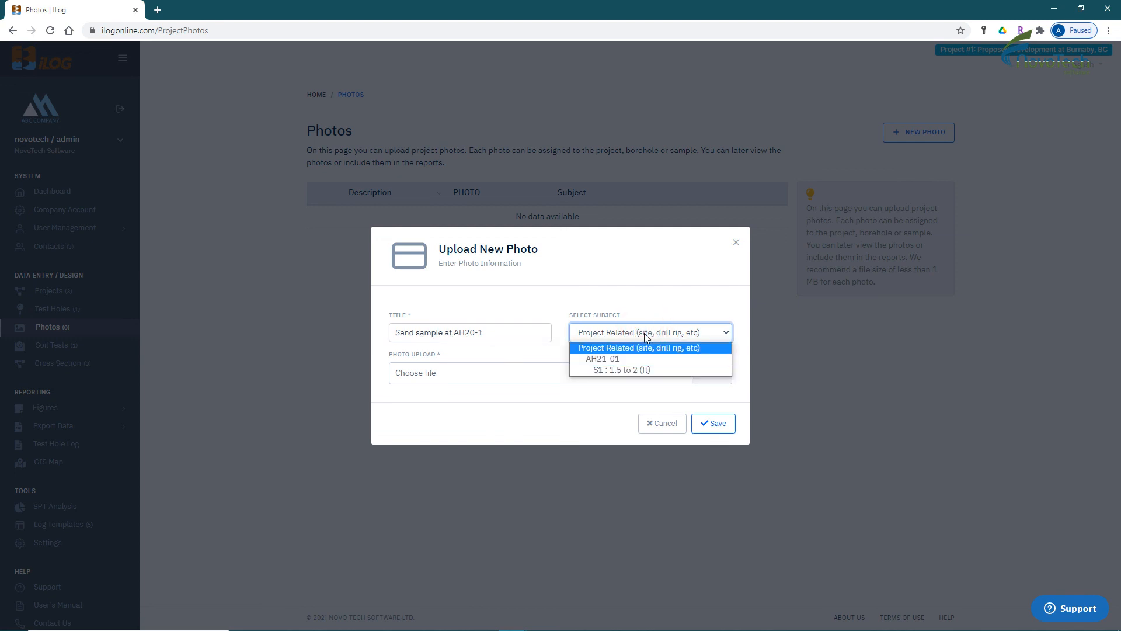
{"action": "key", "text": "Down"}
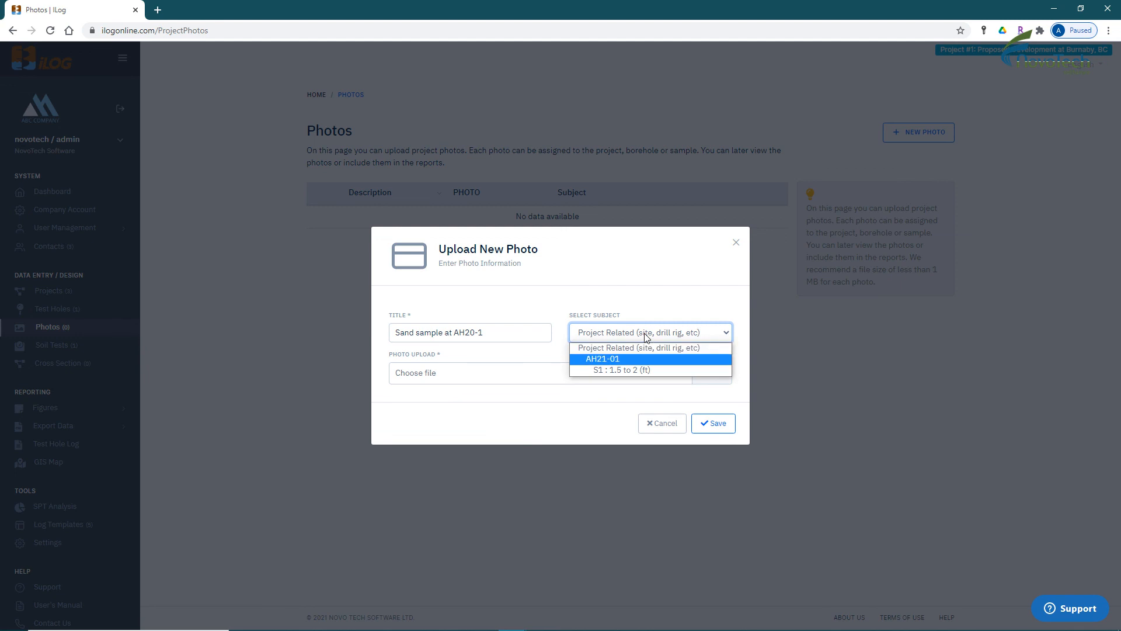
{"action": "key", "text": "Down"}
{"action": "left_click", "coordinate": [667, 370]}
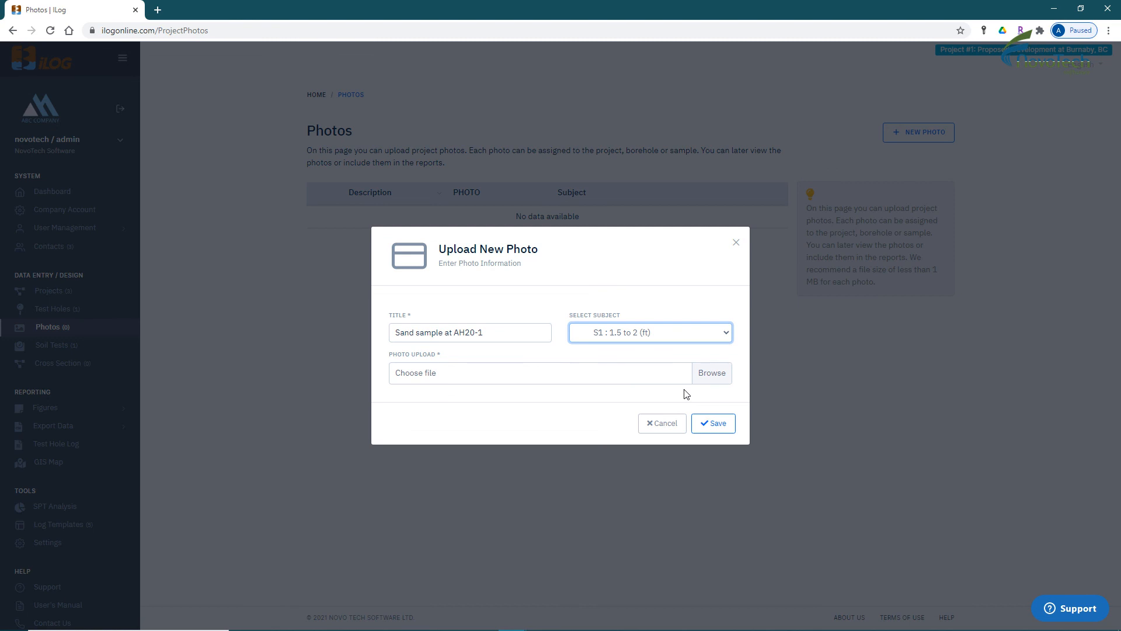
Abandon the photo entry and confirm discarding it unsaved.
{"action": "left_click", "coordinate": [714, 423]}
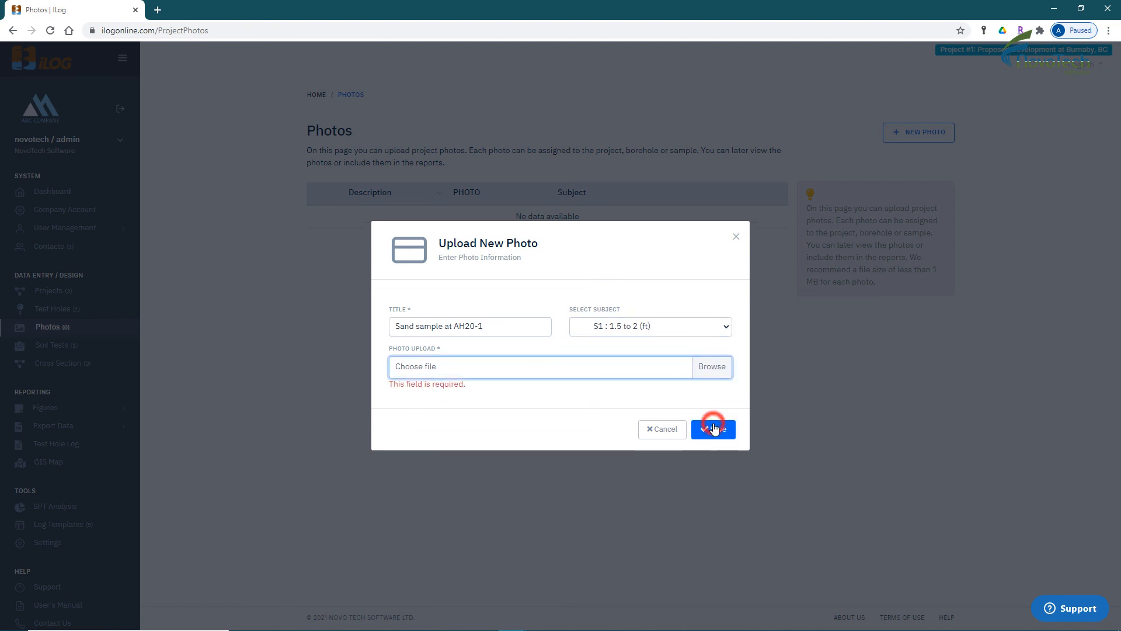
{"action": "left_click", "coordinate": [665, 435]}
{"action": "left_click", "coordinate": [642, 375]}
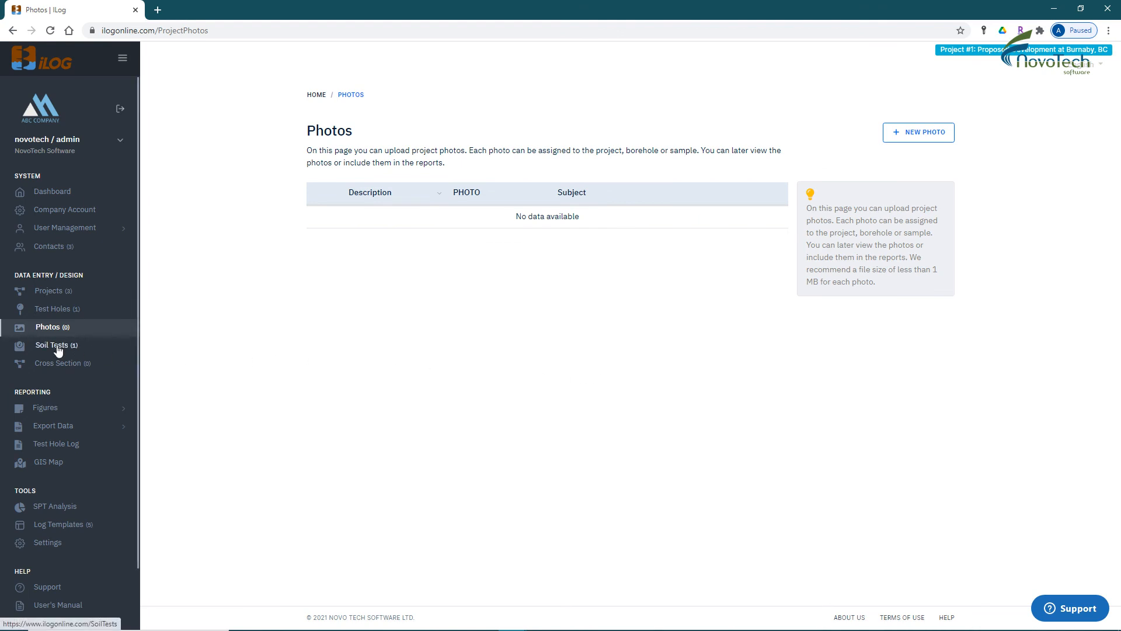
Open sample S1's Physical Tests and enter moisture 10.5% and gravel 12%.
{"action": "left_click", "coordinate": [58, 349]}
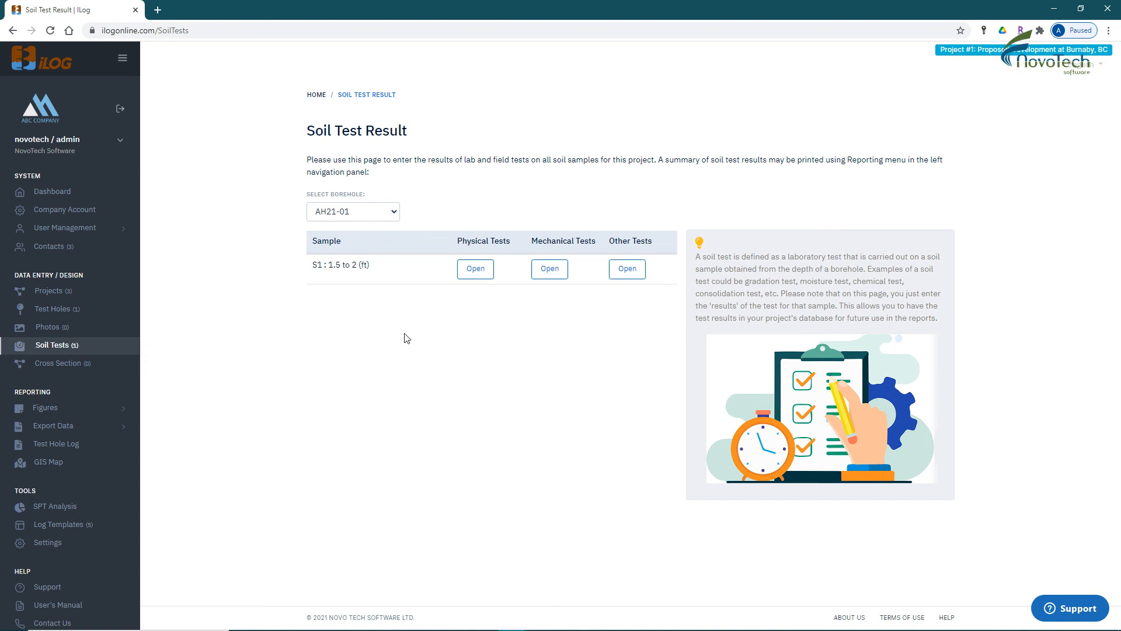
{"action": "left_click", "coordinate": [477, 272]}
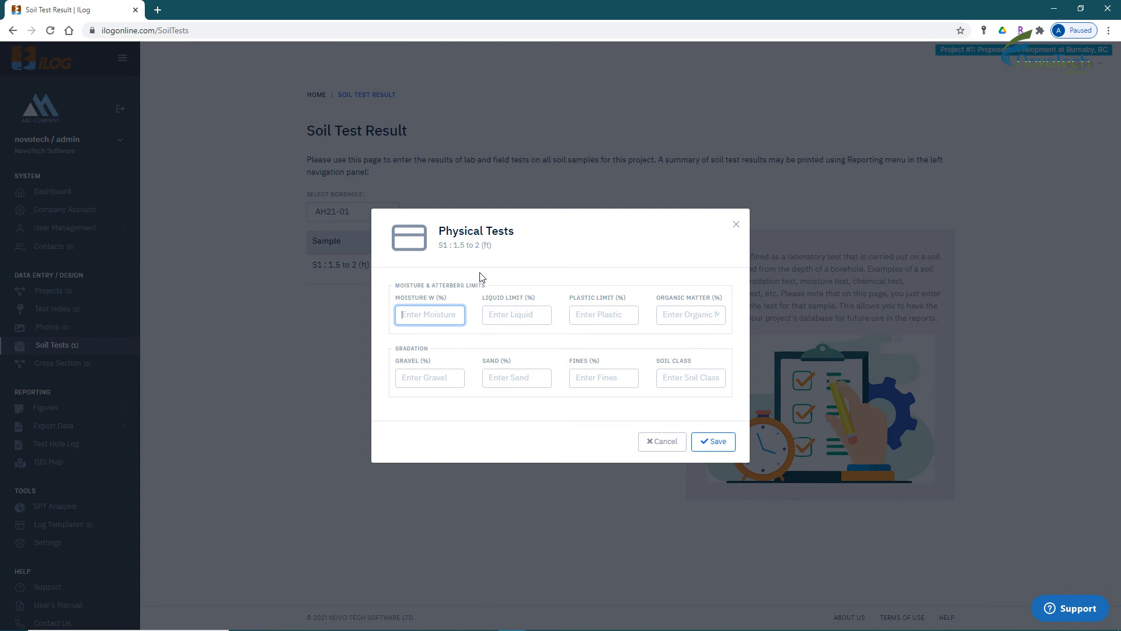
{"action": "type", "text": "10.5"}
{"action": "left_click", "coordinate": [438, 378]}
{"action": "type", "text": "12"}
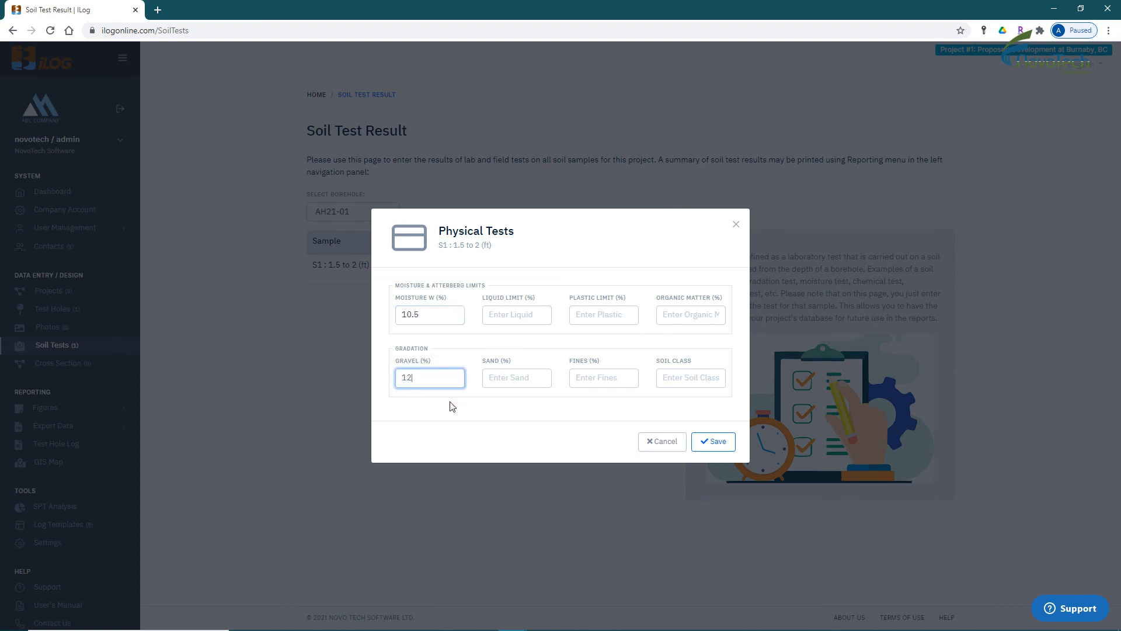
Enter sand 65%, fines 23% and soil class SM, then save S1's results.
{"action": "key", "text": "Tab"}
{"action": "type", "text": "6"}
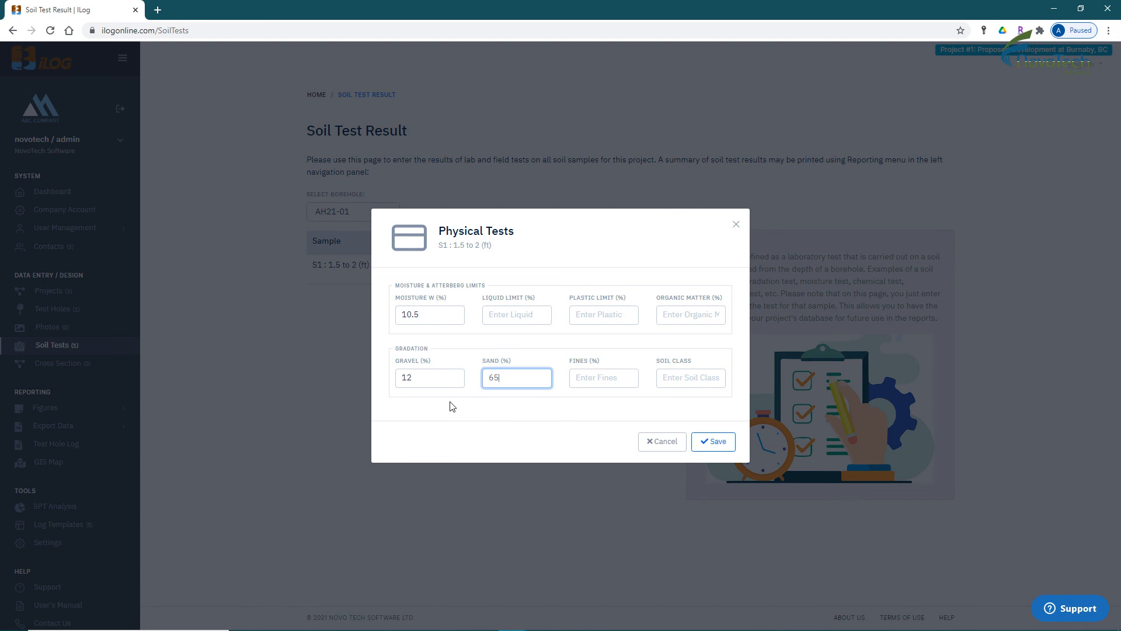
{"action": "key", "text": "Tab"}
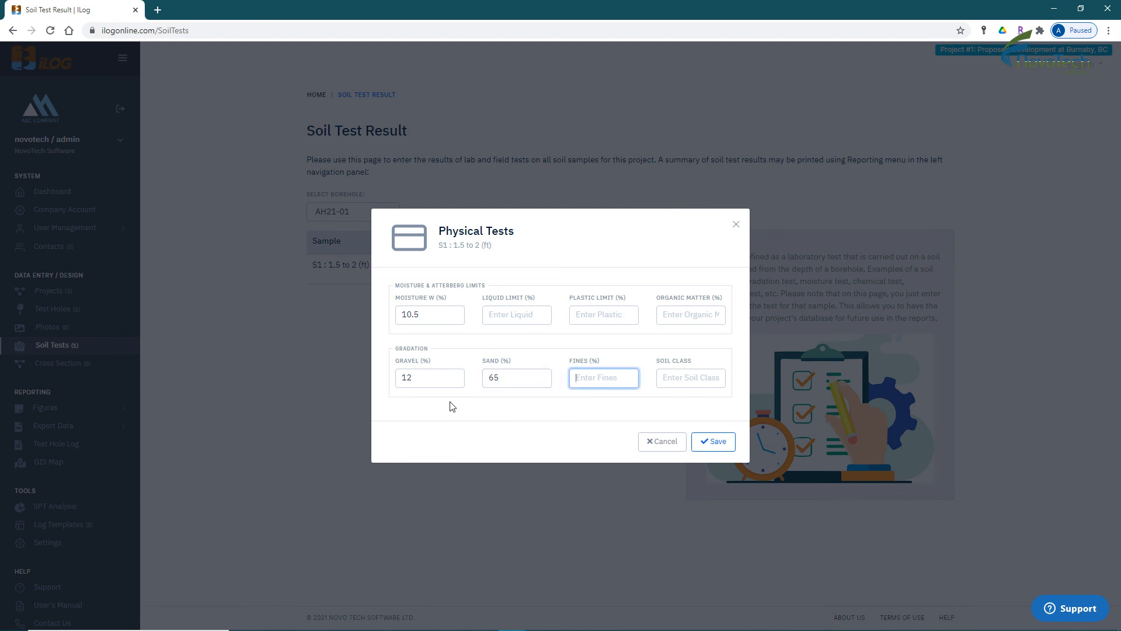
{"action": "type", "text": "23"}
{"action": "key", "text": "Tab"}
{"action": "type", "text": "SM"}
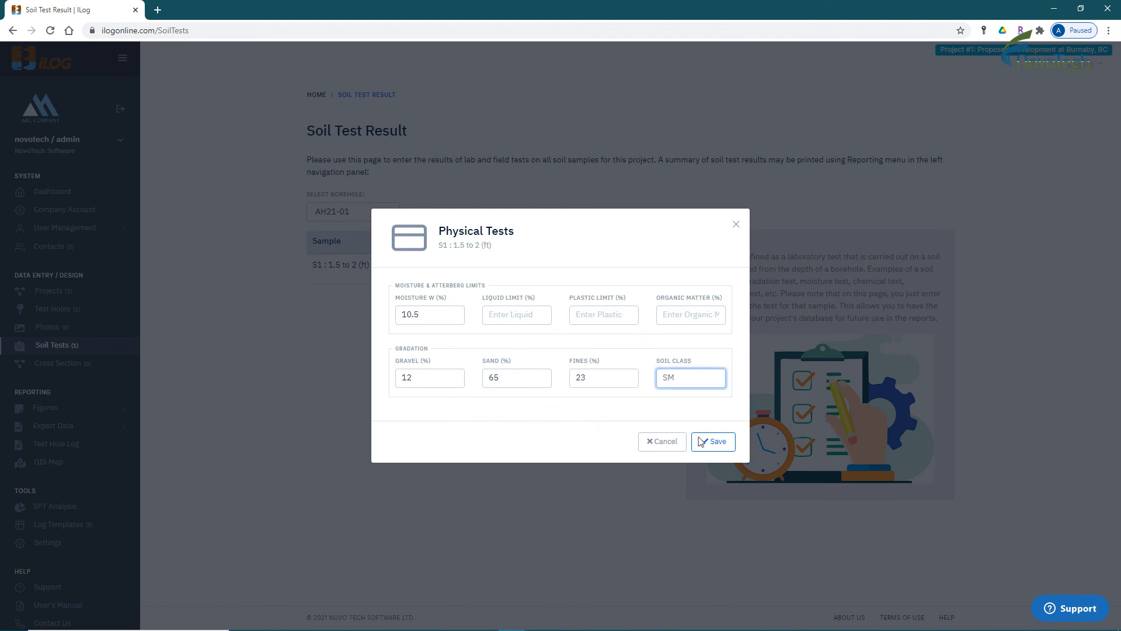
{"action": "left_click", "coordinate": [723, 444]}
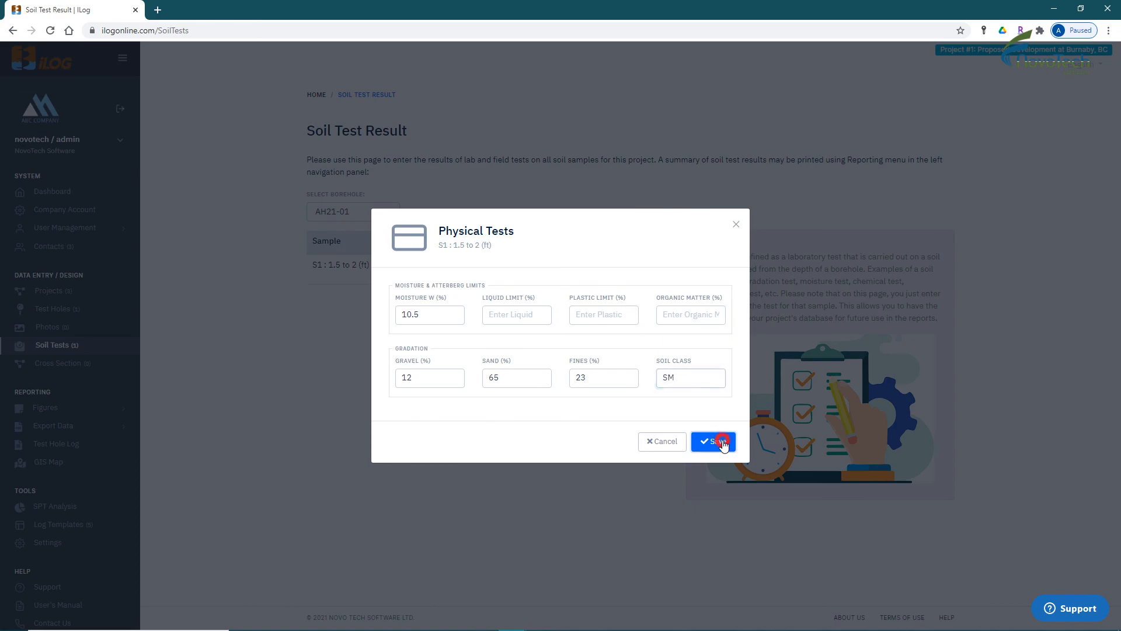